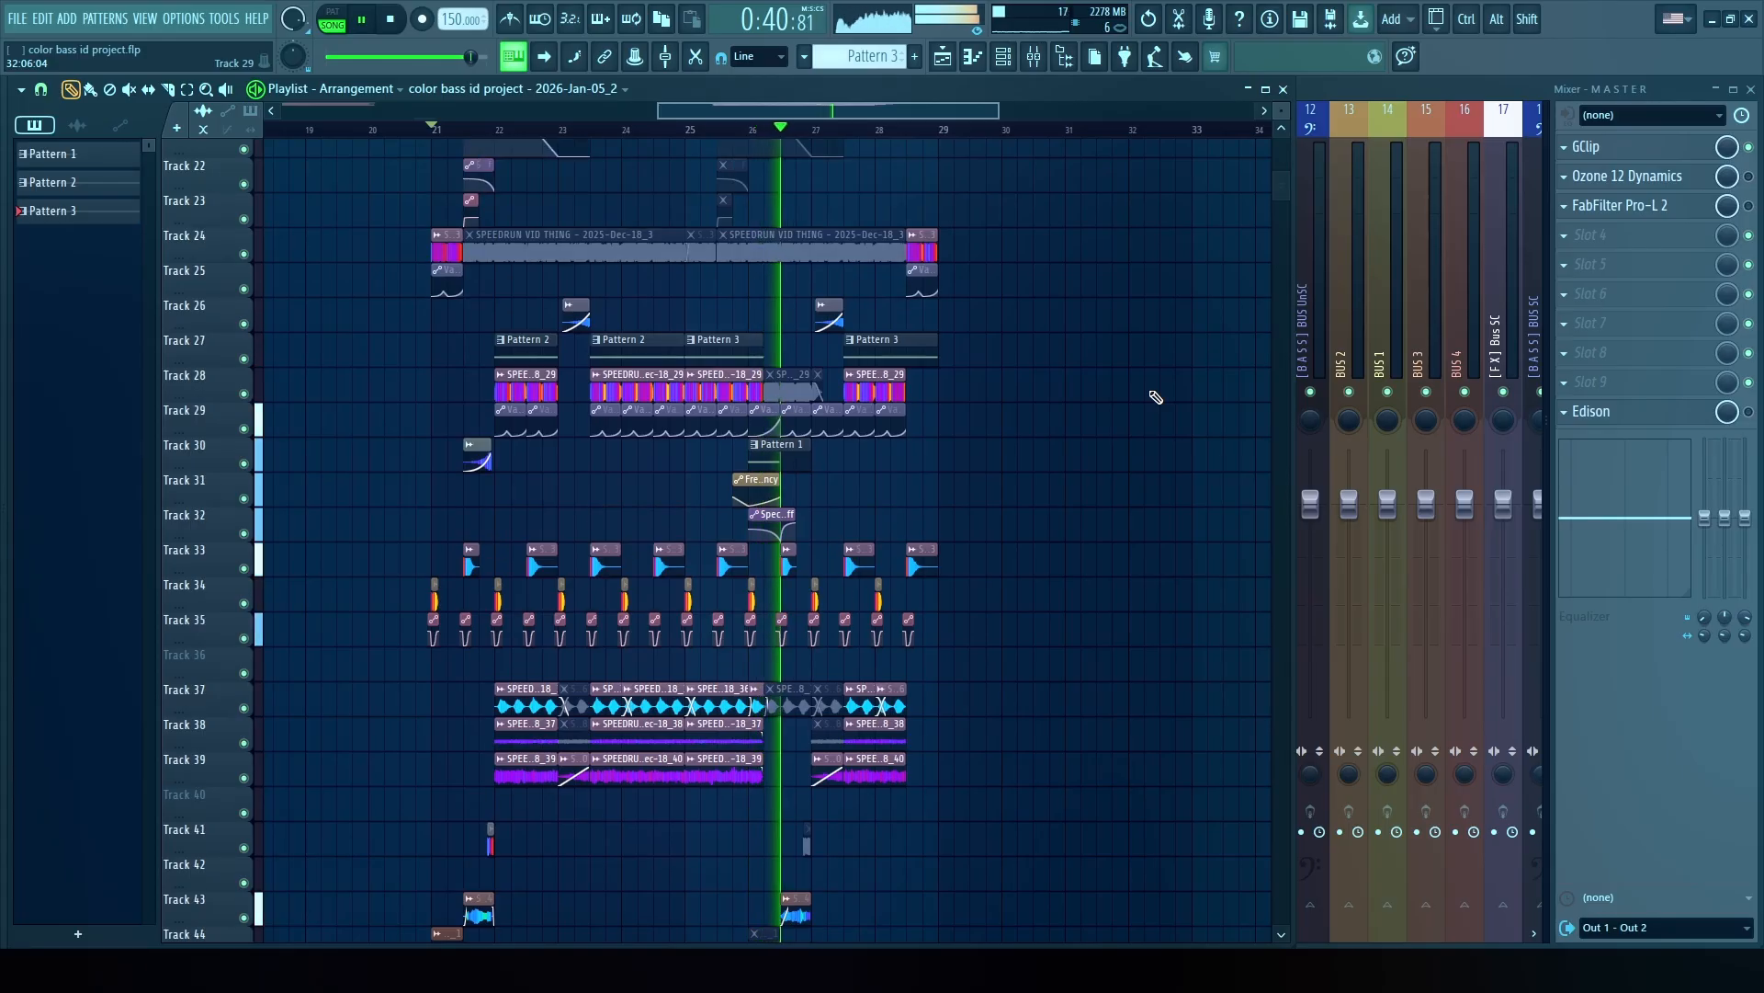
pyautogui.scroll(-5, 1156, 397)
pyautogui.scroll(4, 1115, 516)
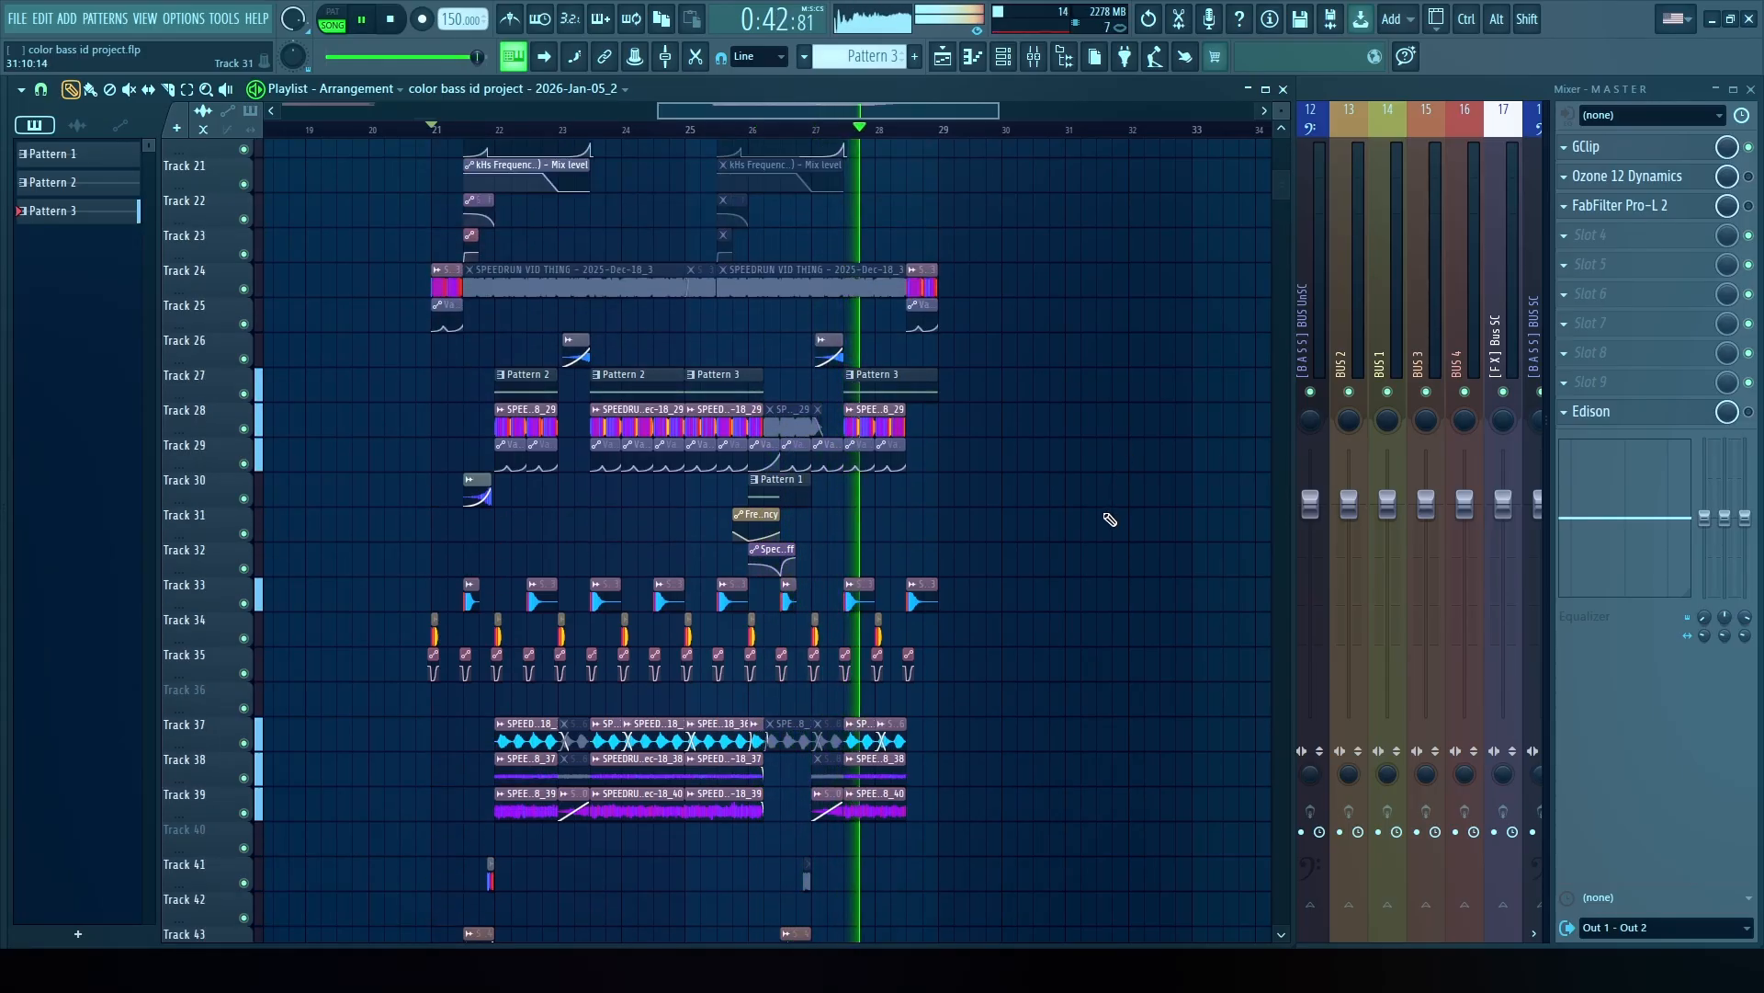
pyautogui.scroll(-1, 1110, 520)
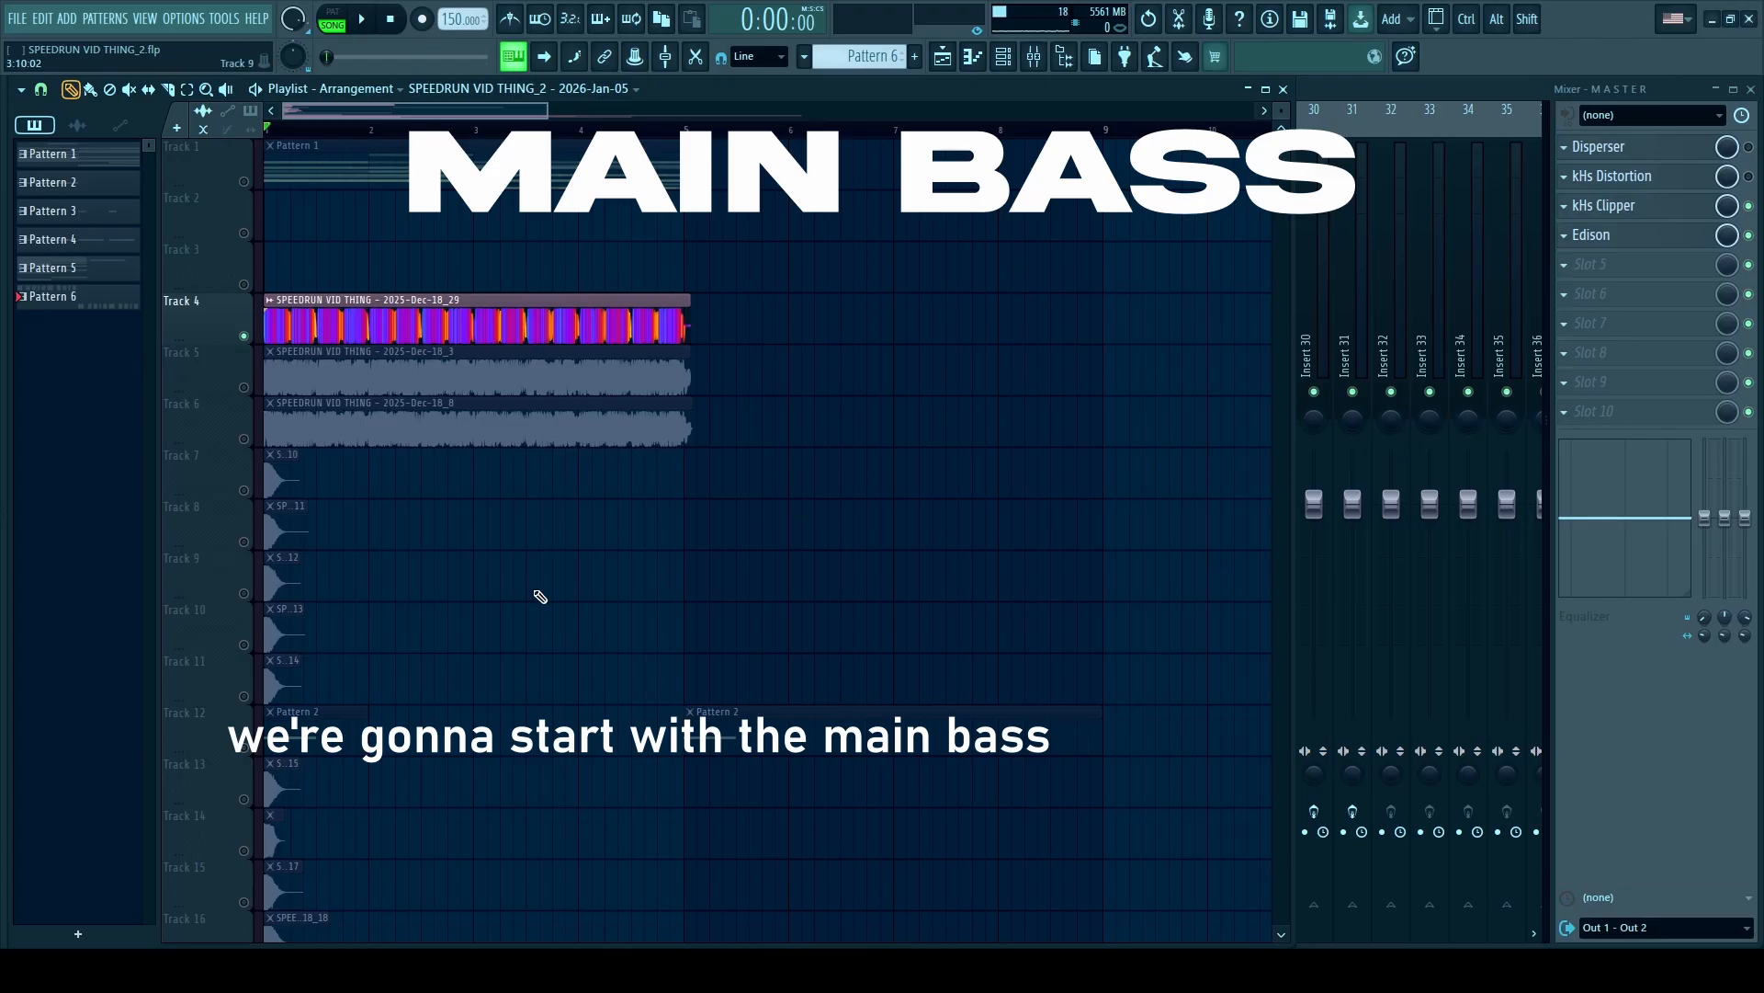
# Play the main bass clip on Track 4 and inspect the generator groups of the layer 1 Phase Plant.
pyautogui.press('space')
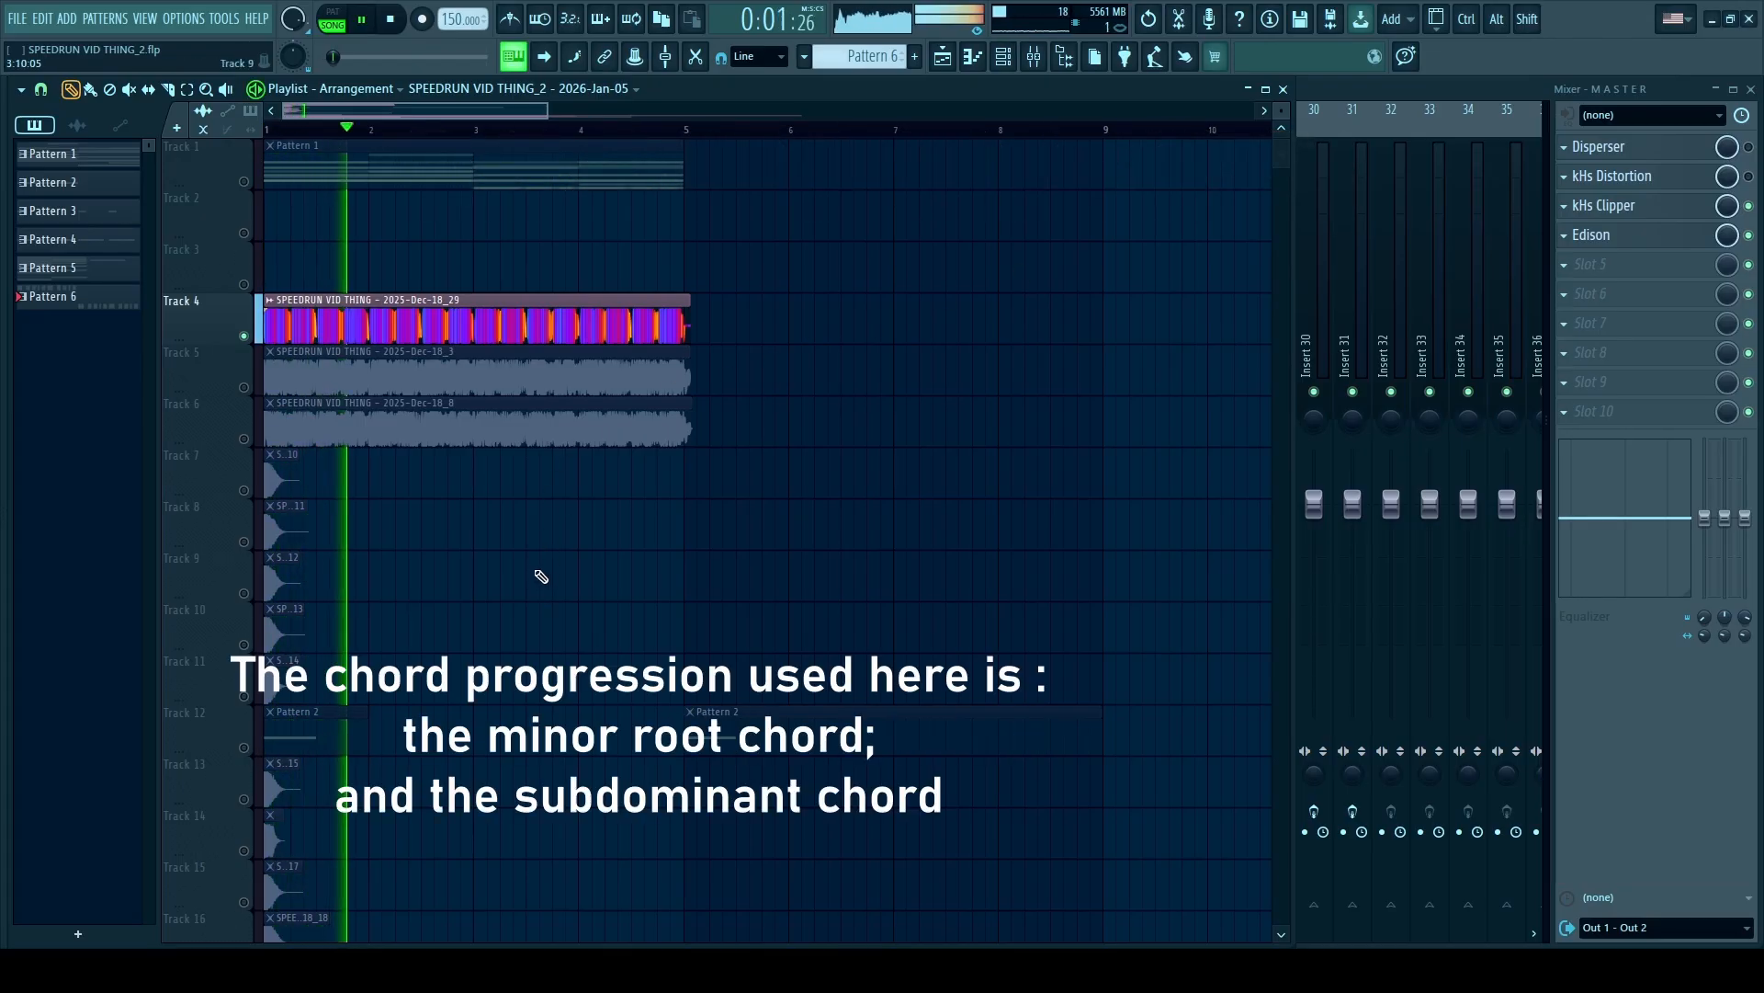
pyautogui.click(576, 331)
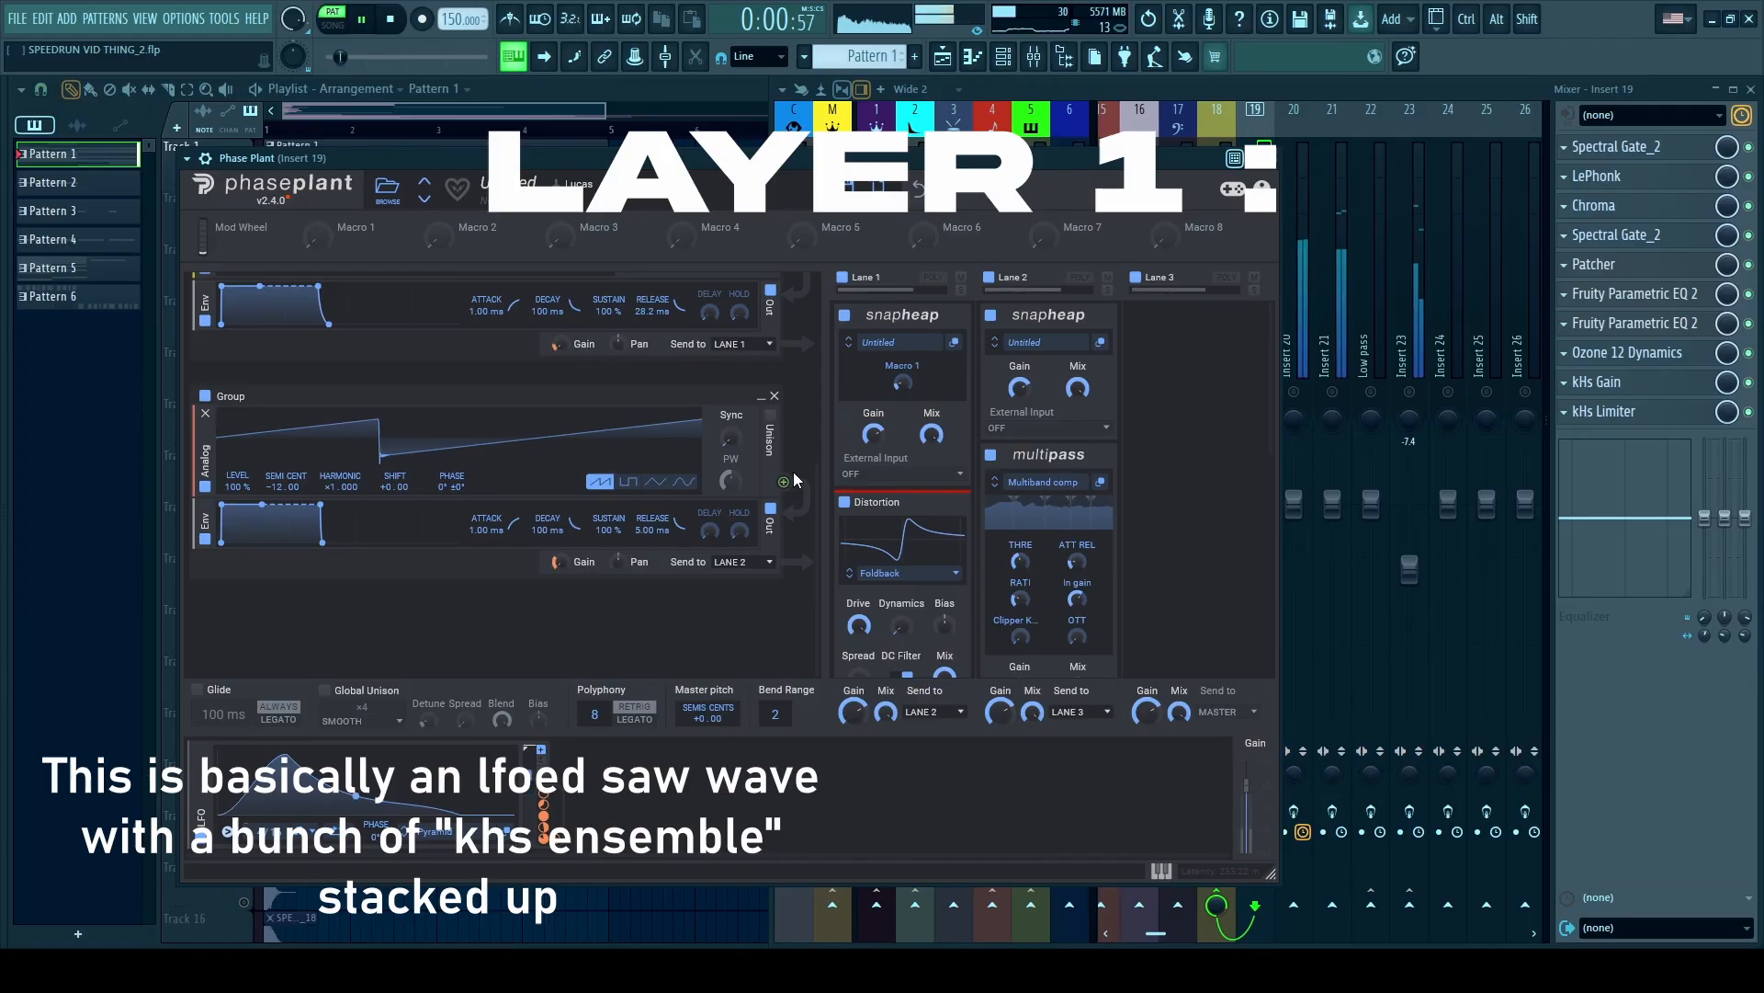
pyautogui.scroll(-3, 792, 471)
pyautogui.scroll(-3, 792, 472)
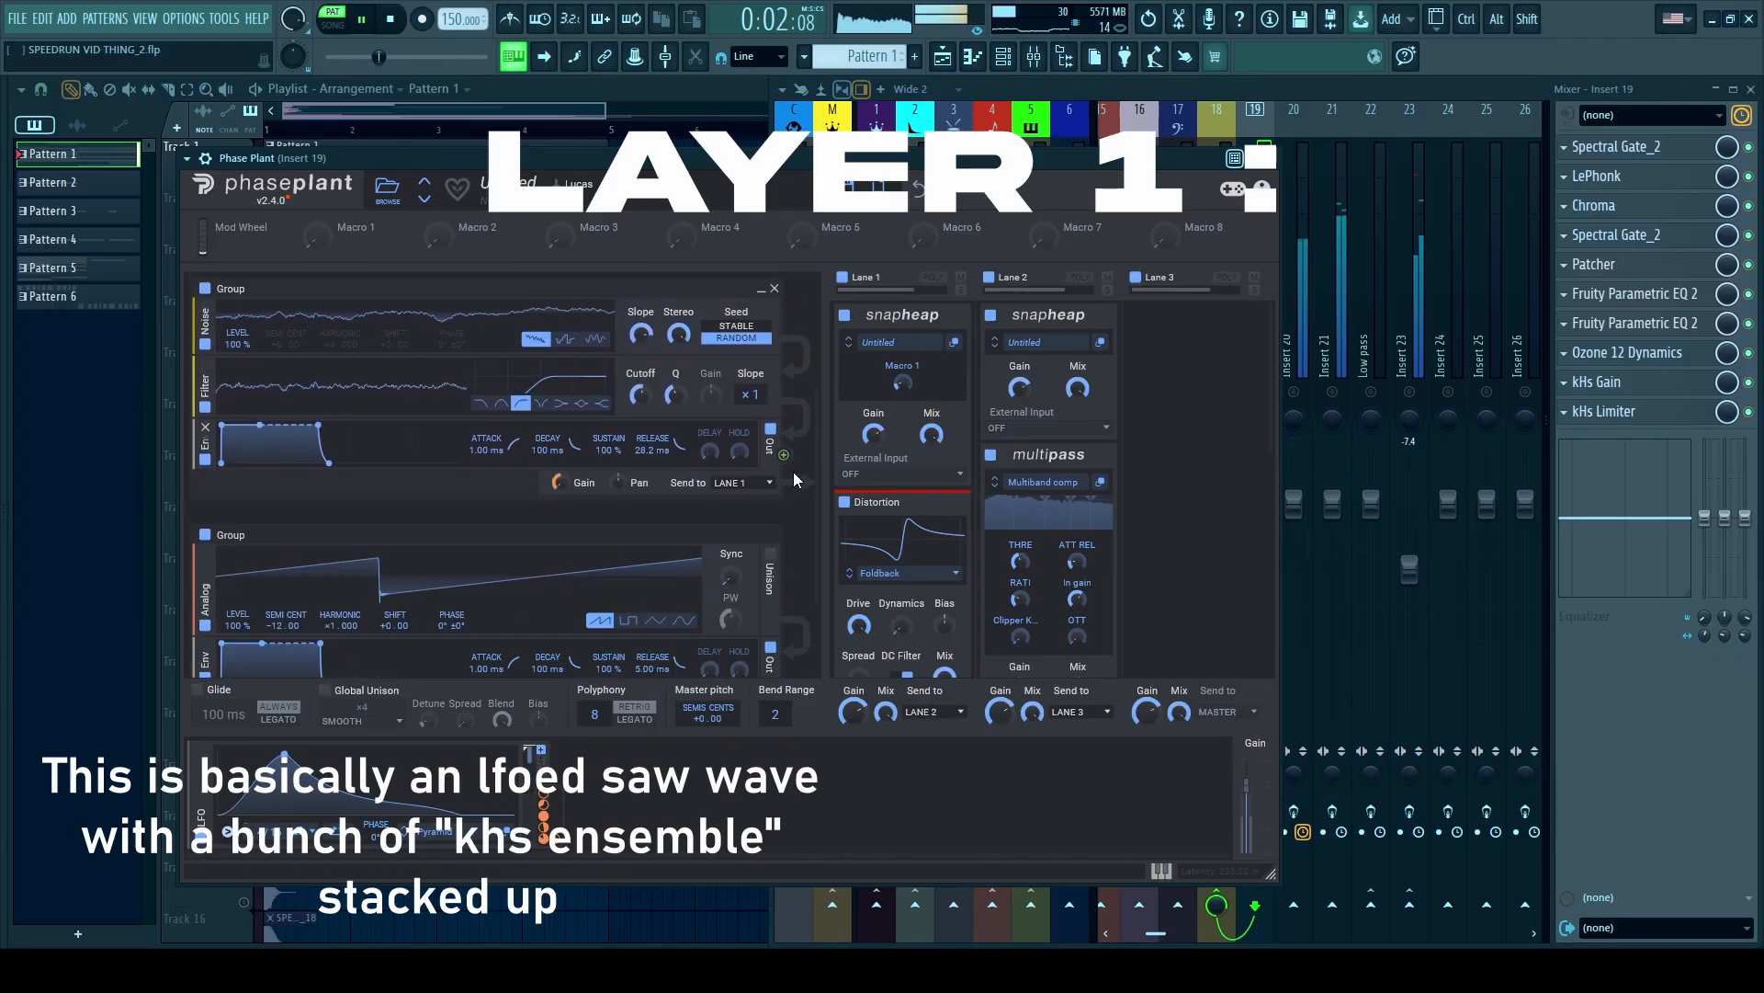
pyautogui.scroll(-2, 845, 421)
pyautogui.scroll(-3, 846, 421)
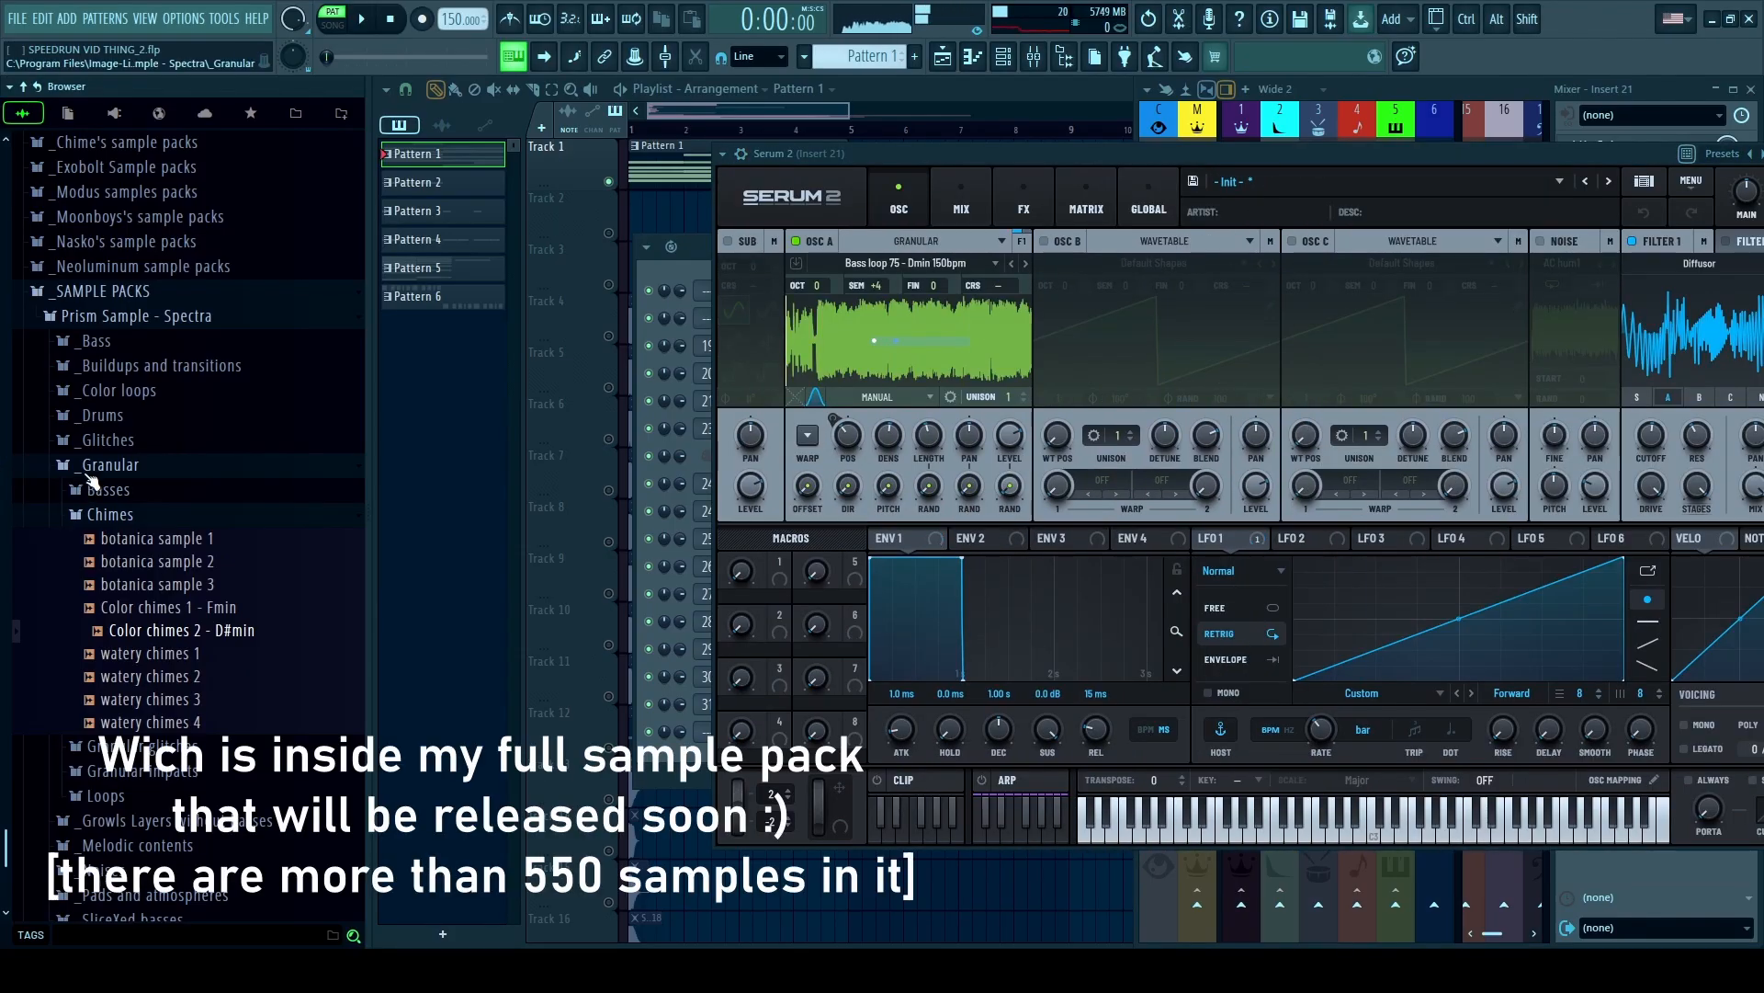
# Browse the bass Loops folder of the Prism Sample - Spectra pack.
pyautogui.click(98, 466)
pyautogui.click(97, 346)
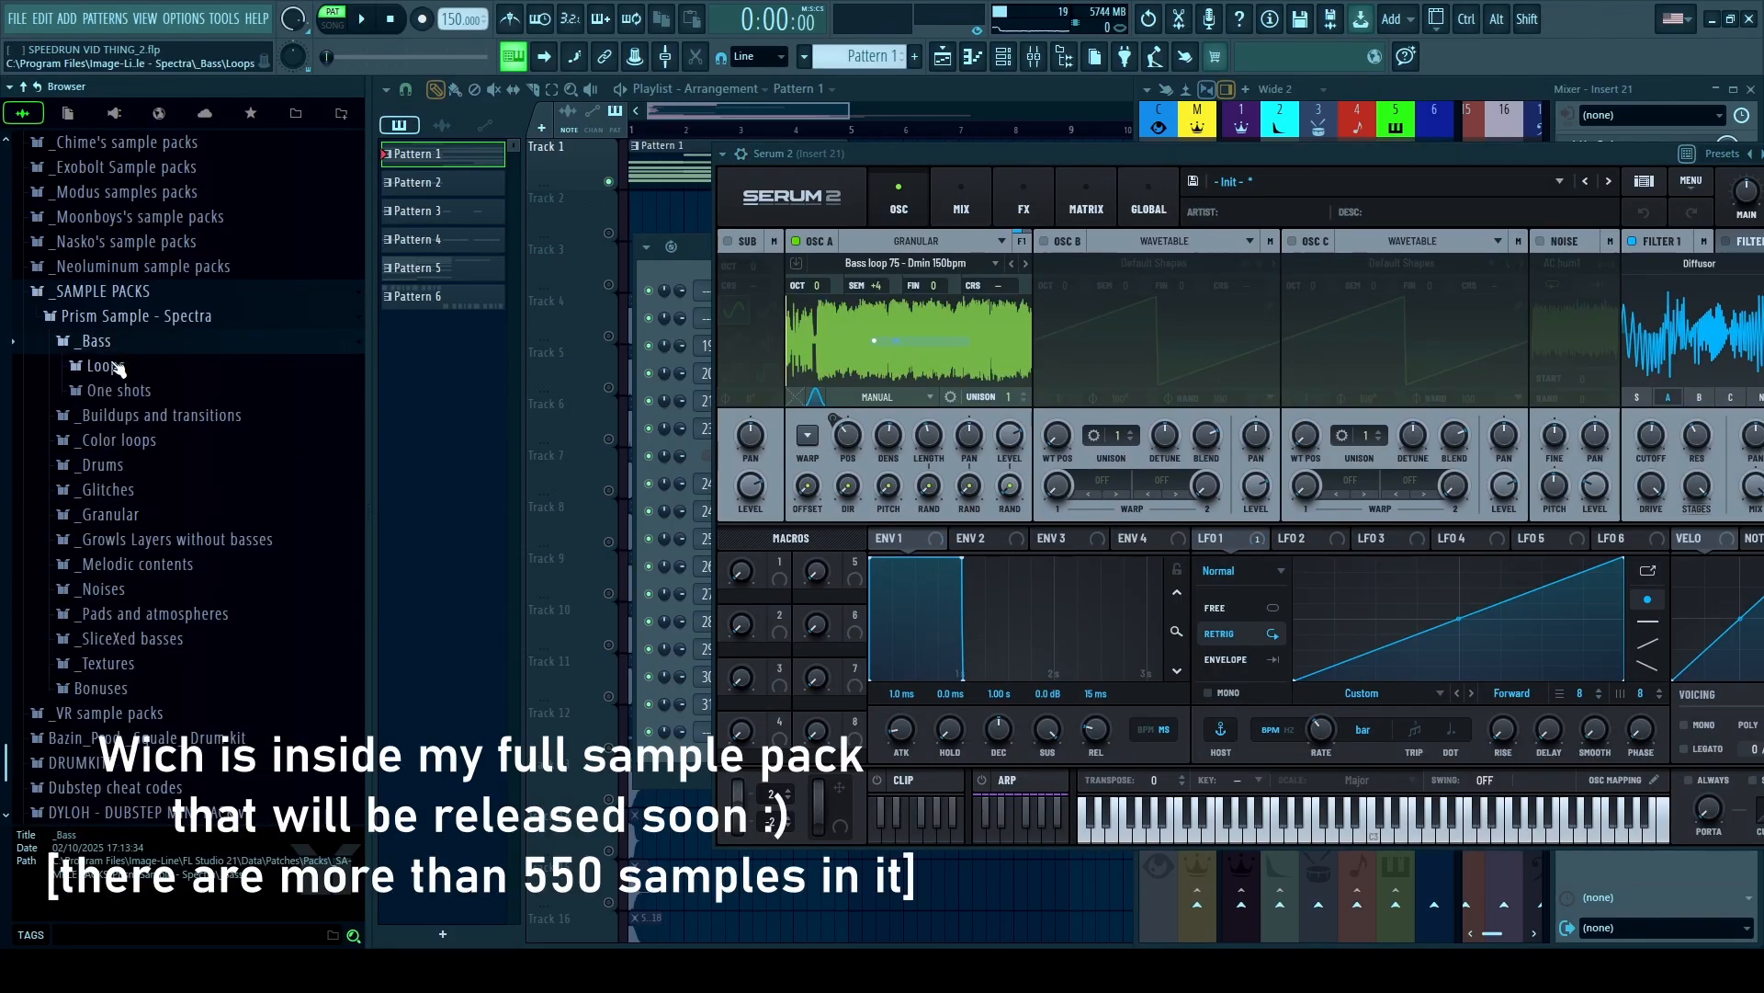
pyautogui.click(122, 372)
pyautogui.scroll(-15, 161, 551)
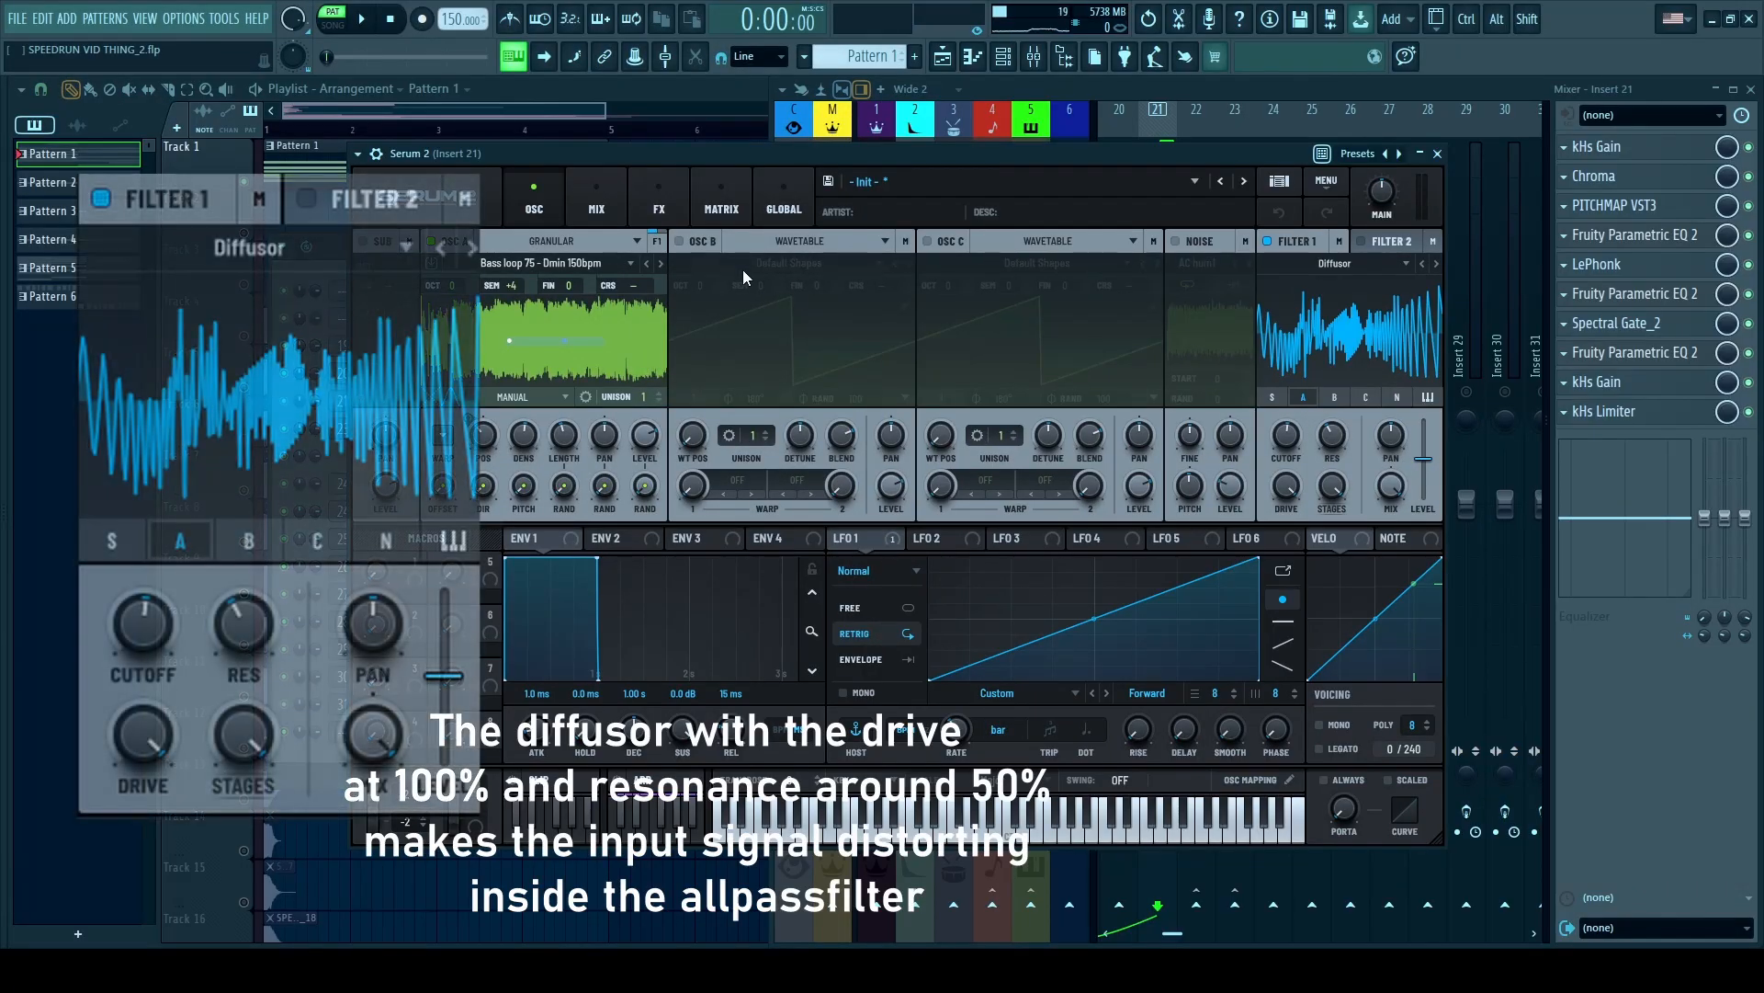
# Check the effects page of Serum 2 on Insert 21, return to its oscillators and play the pattern.
pyautogui.click(659, 207)
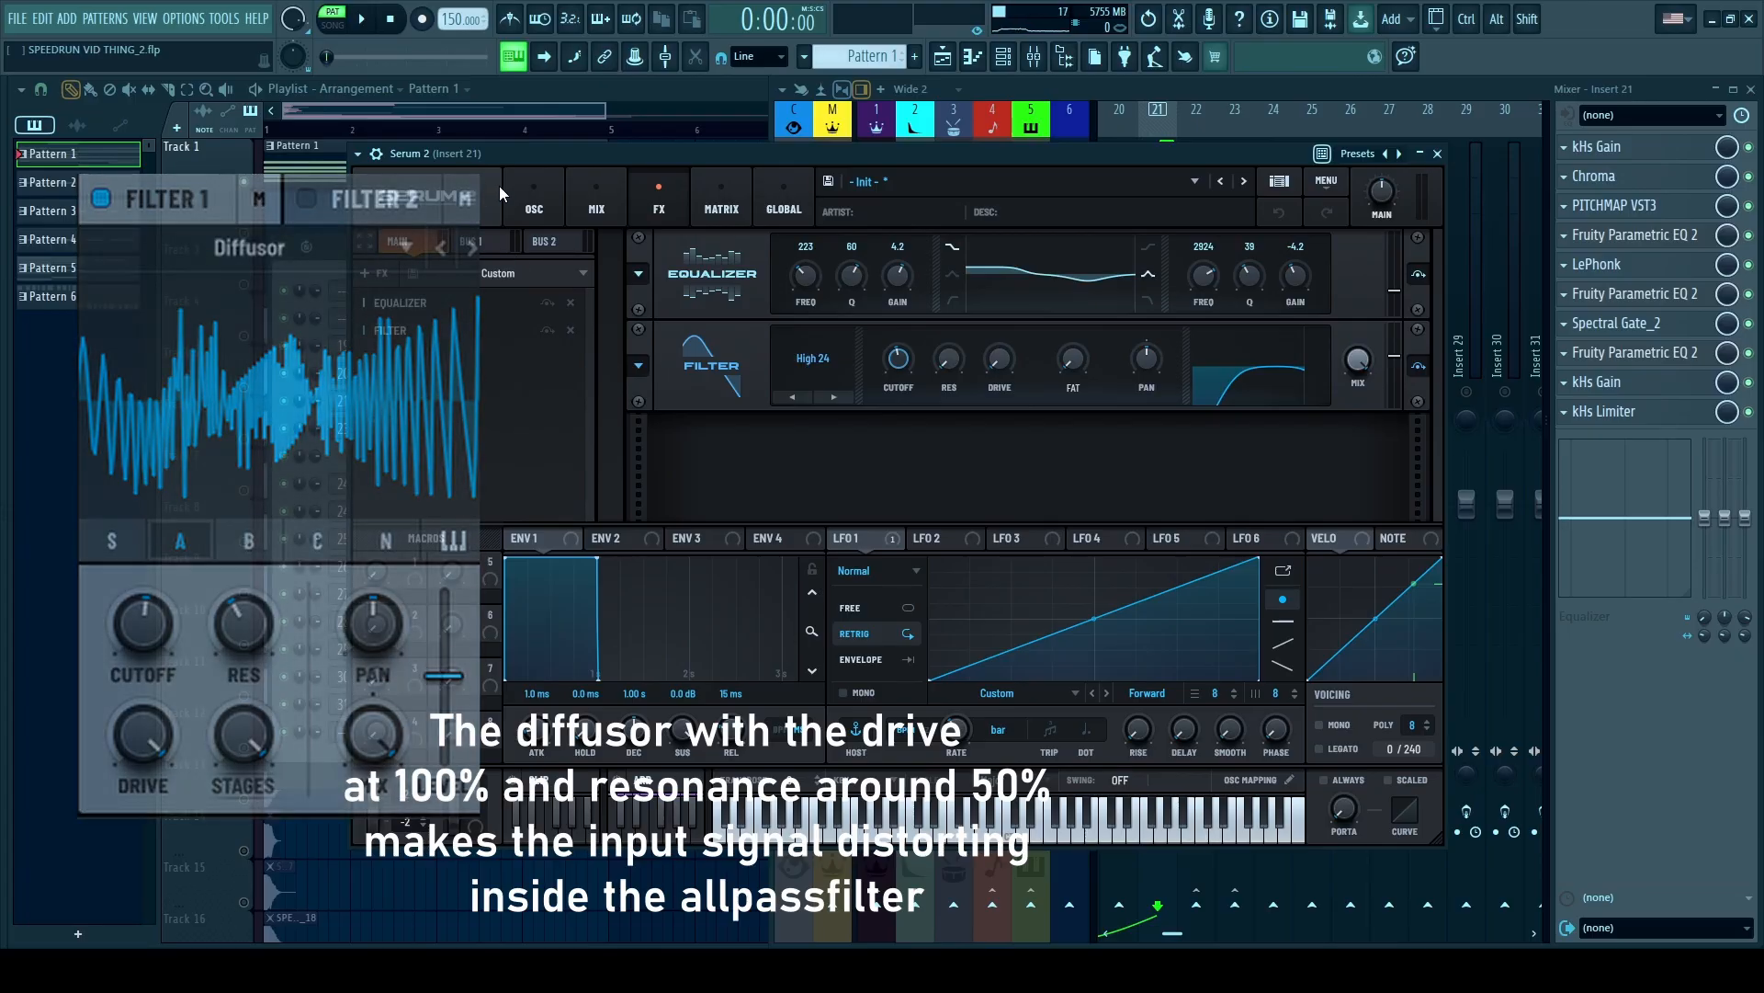
pyautogui.click(533, 206)
pyautogui.press('space')
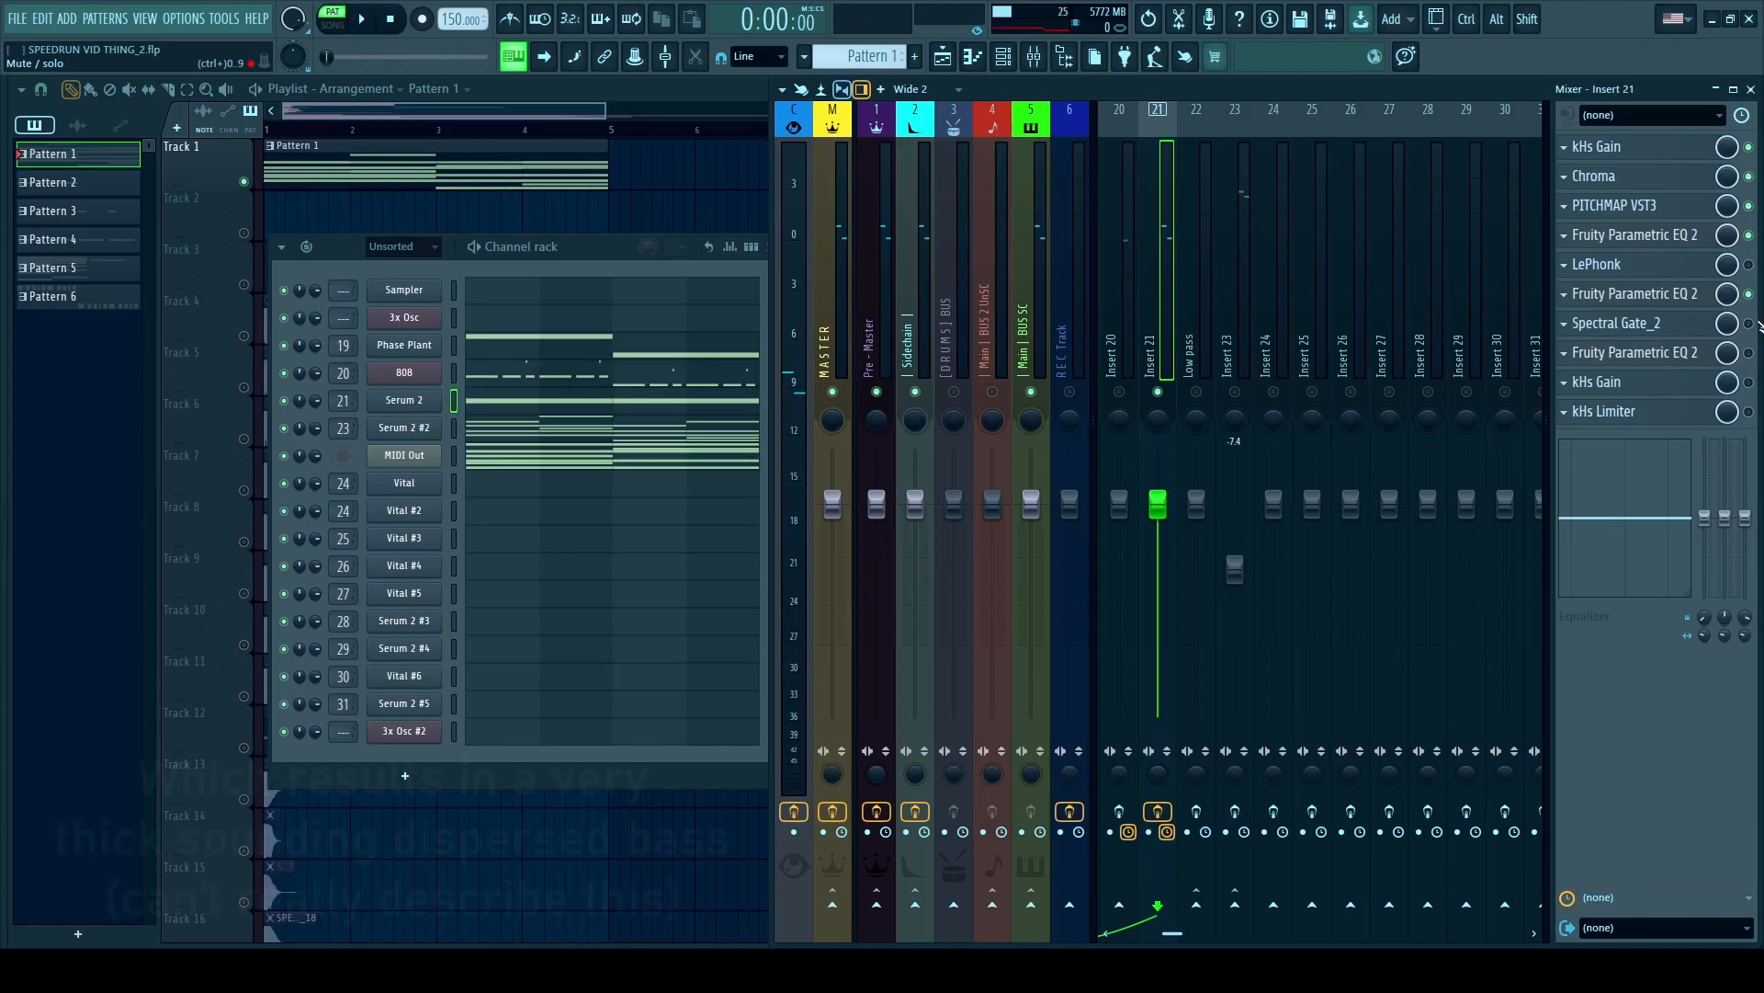
# Enable Spectral Gate_2 in Insert 21's effect chain and open its settings and those of kHs Gain.
pyautogui.click(1666, 325)
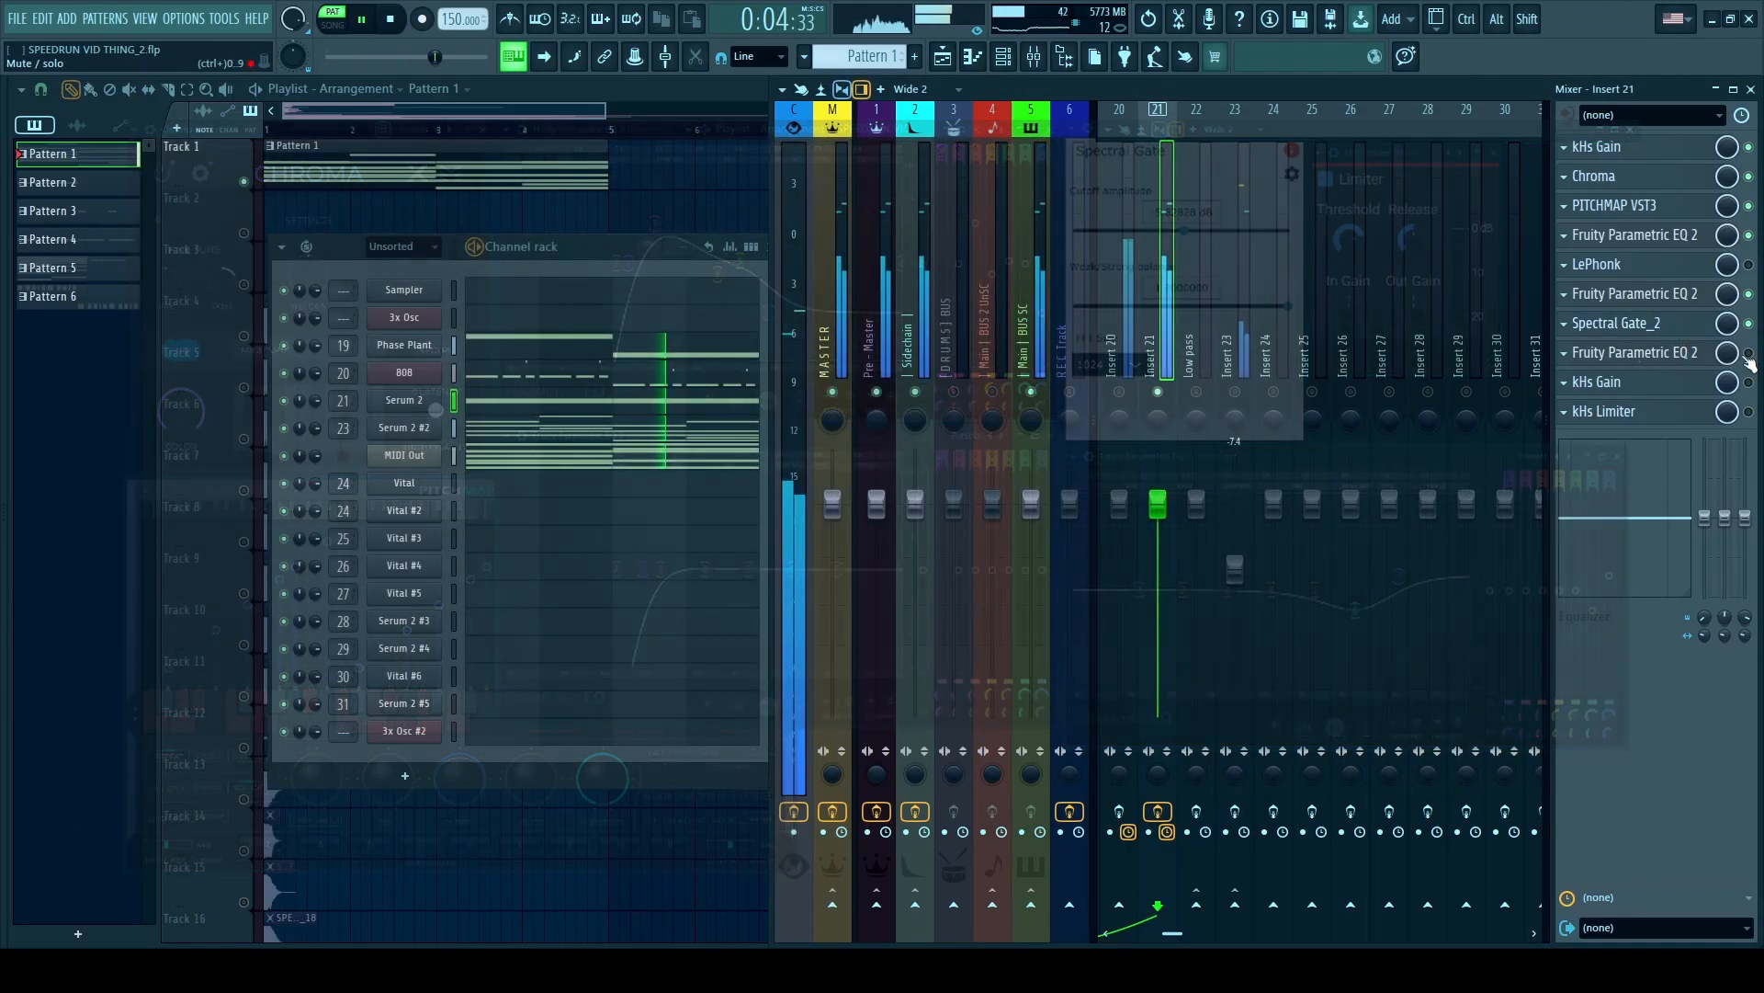
pyautogui.click(1694, 384)
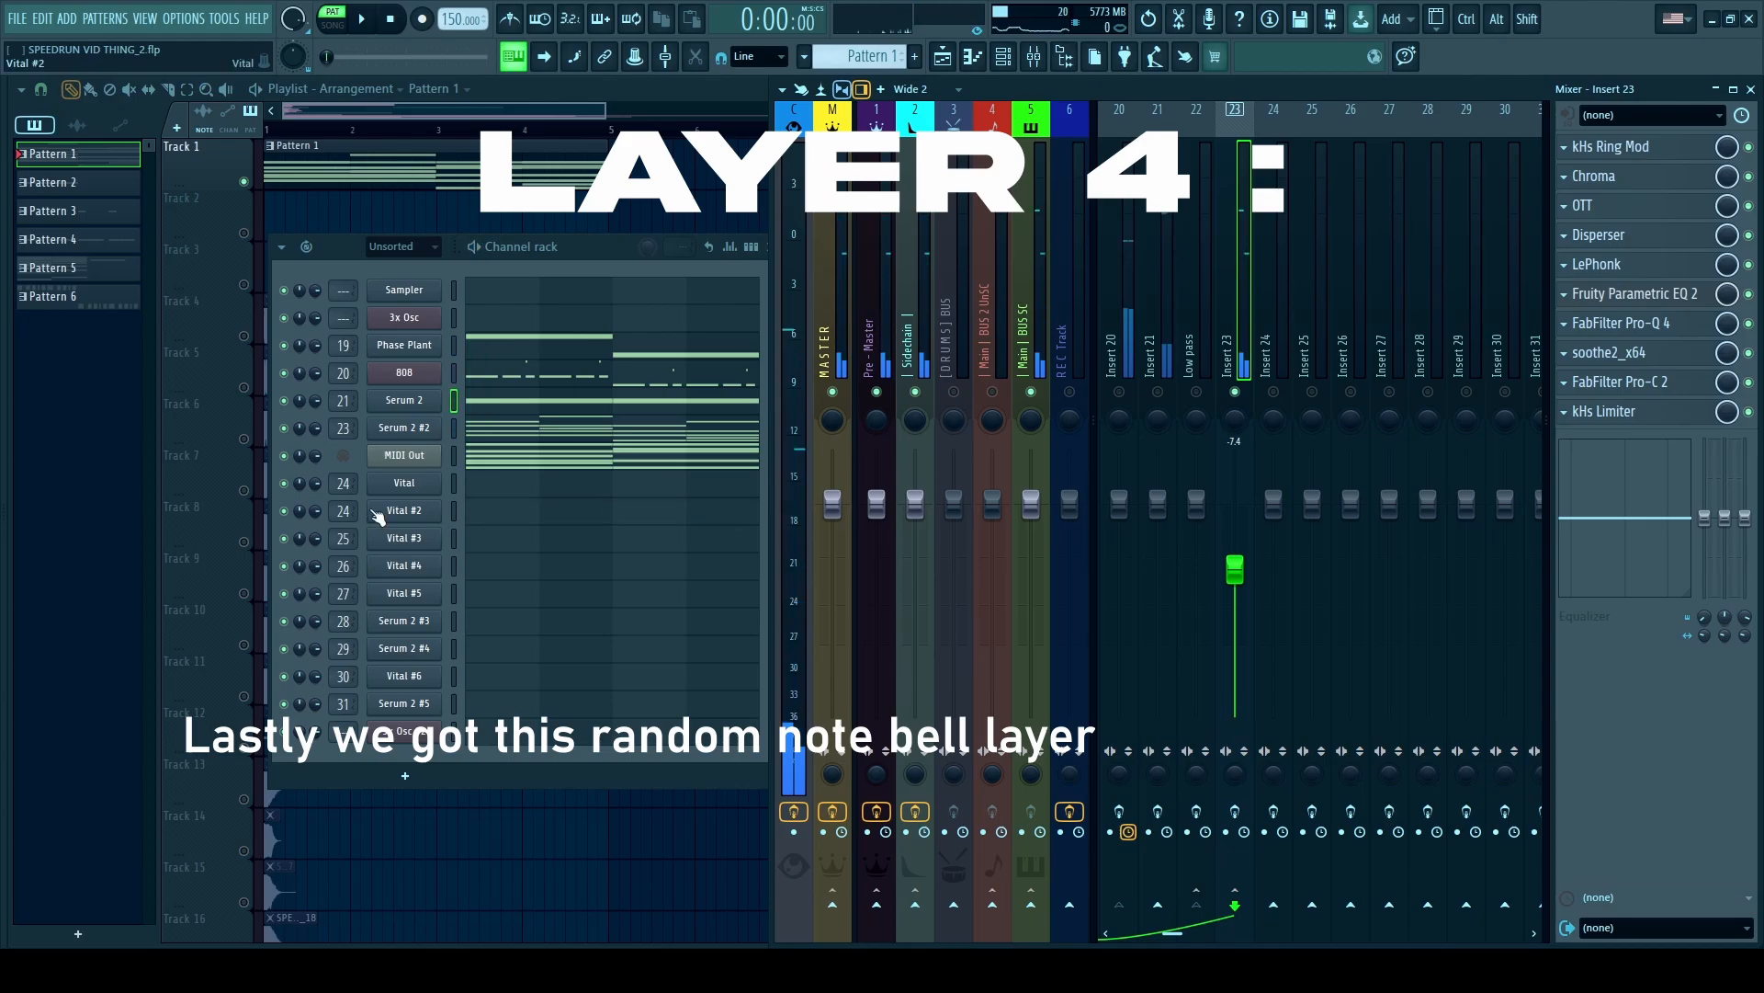
# View the wavetable editor of Serum 2 #2 and the soothe2_x64 and FabFilter Pro-C 2 settings on Insert 23.
pyautogui.click(404, 427)
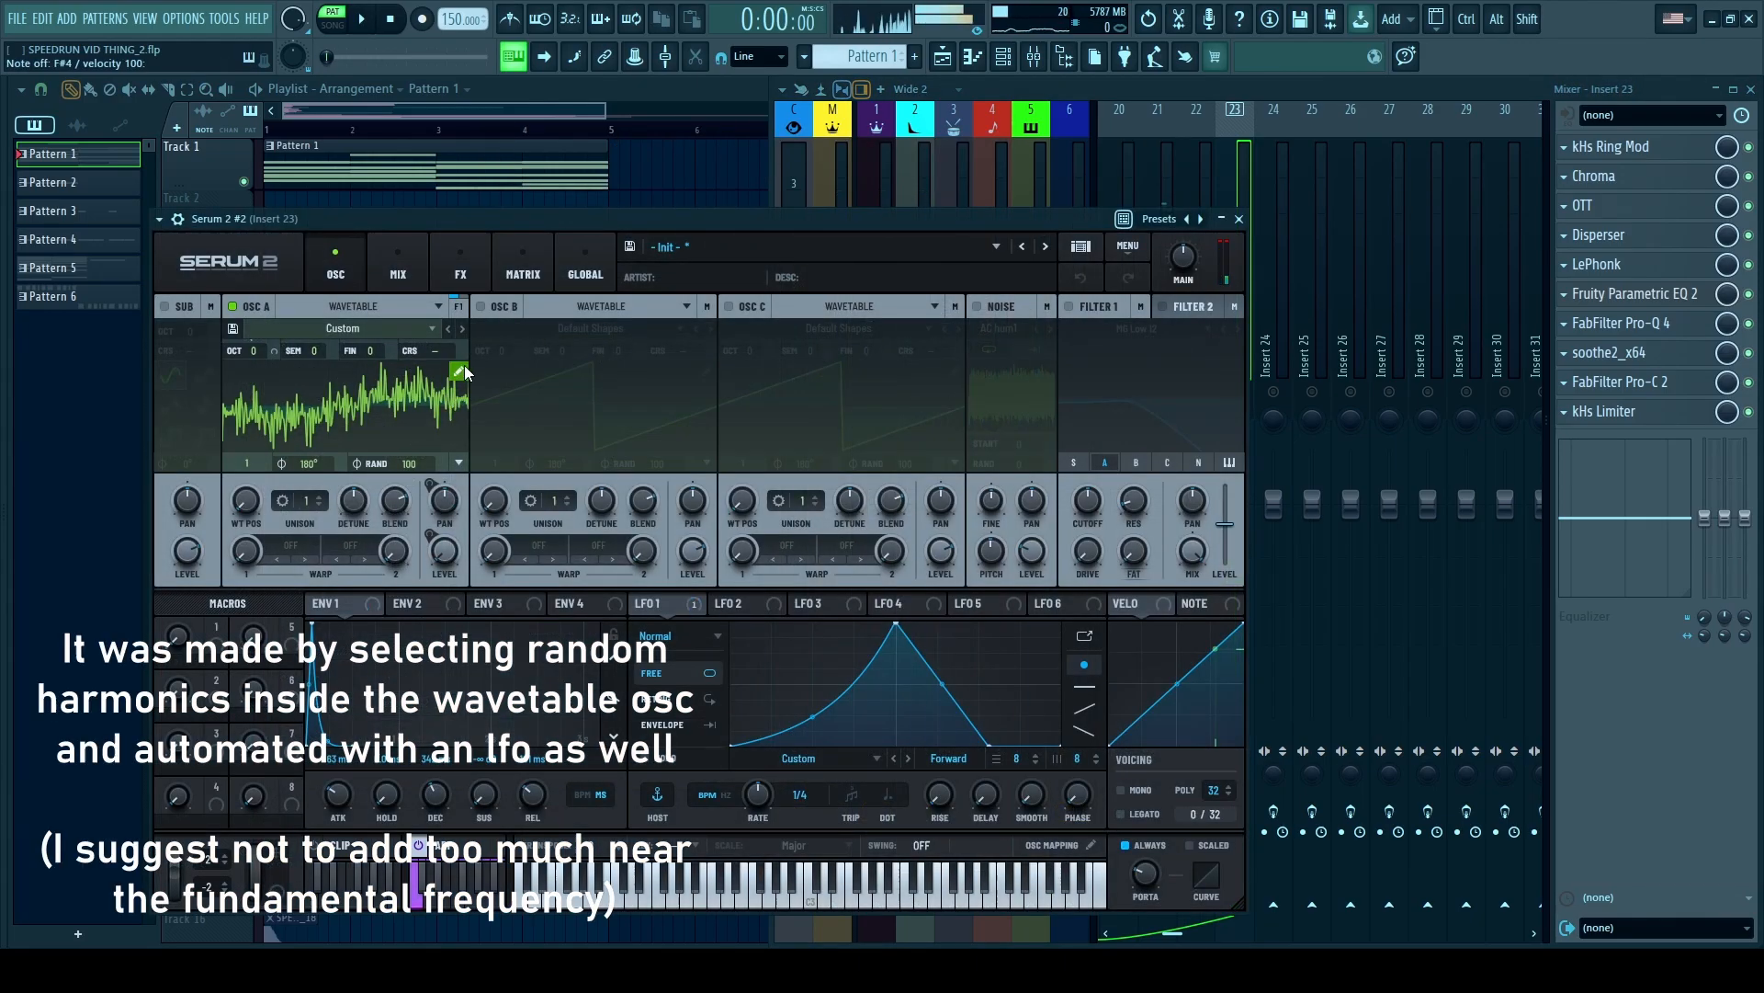
pyautogui.click(461, 369)
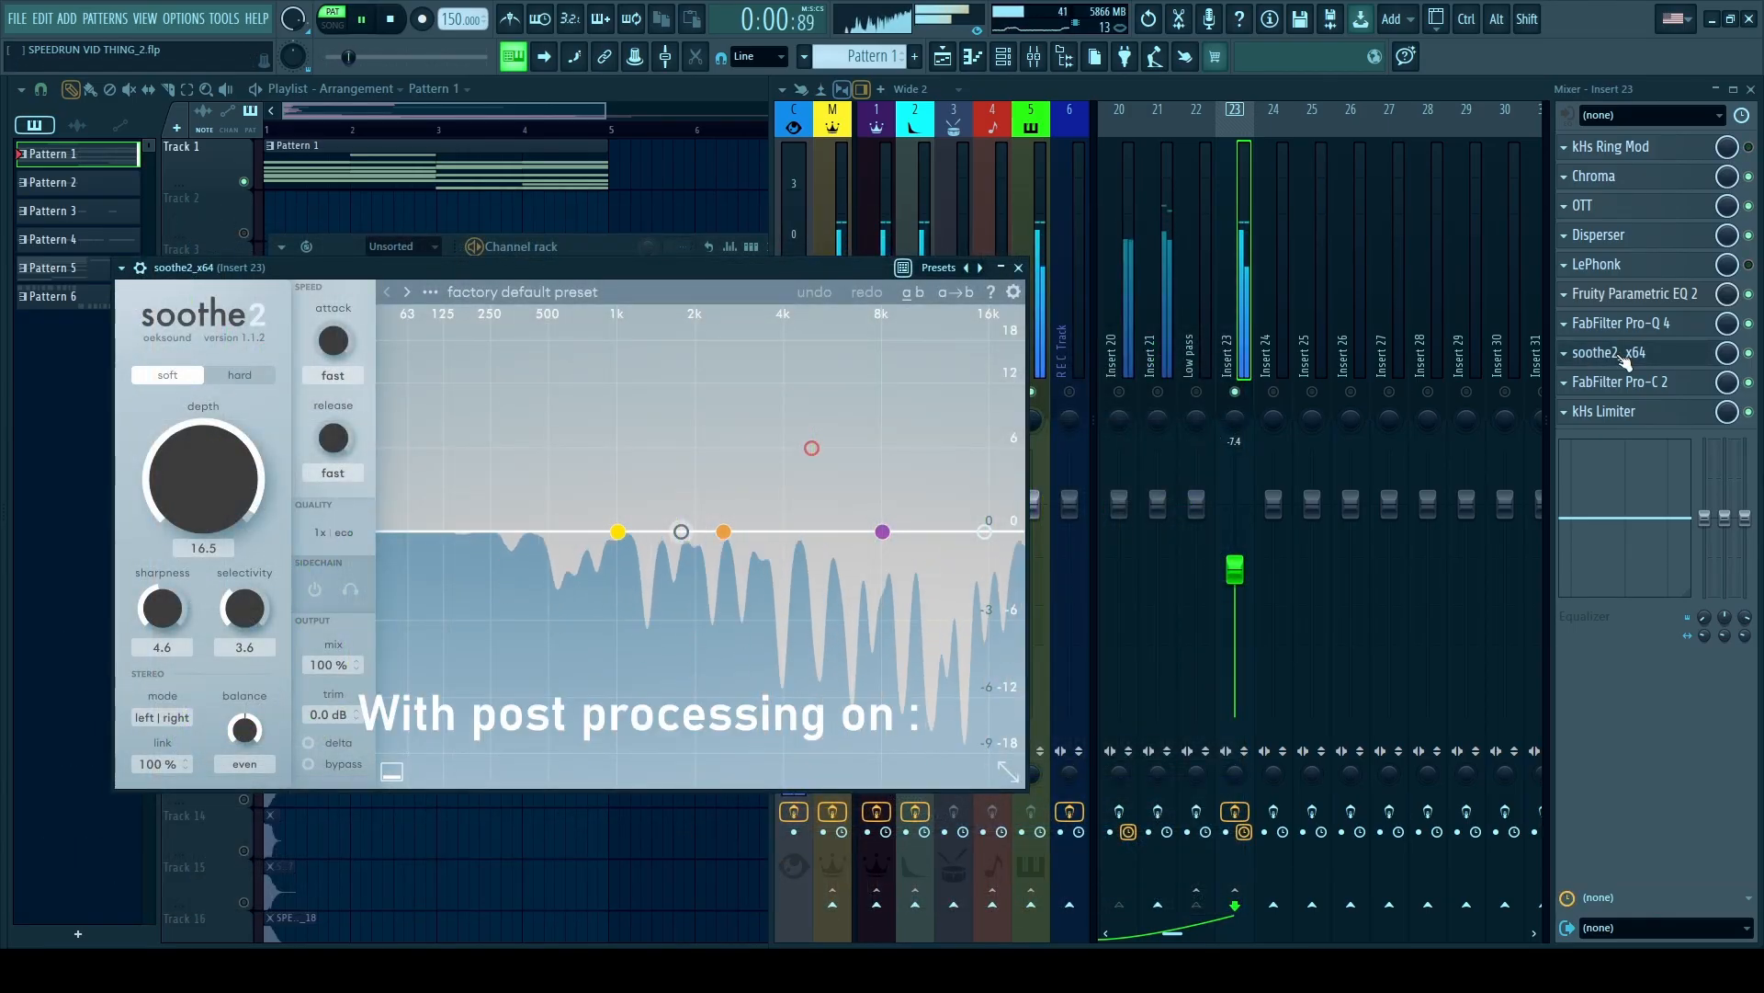
pyautogui.click(1622, 354)
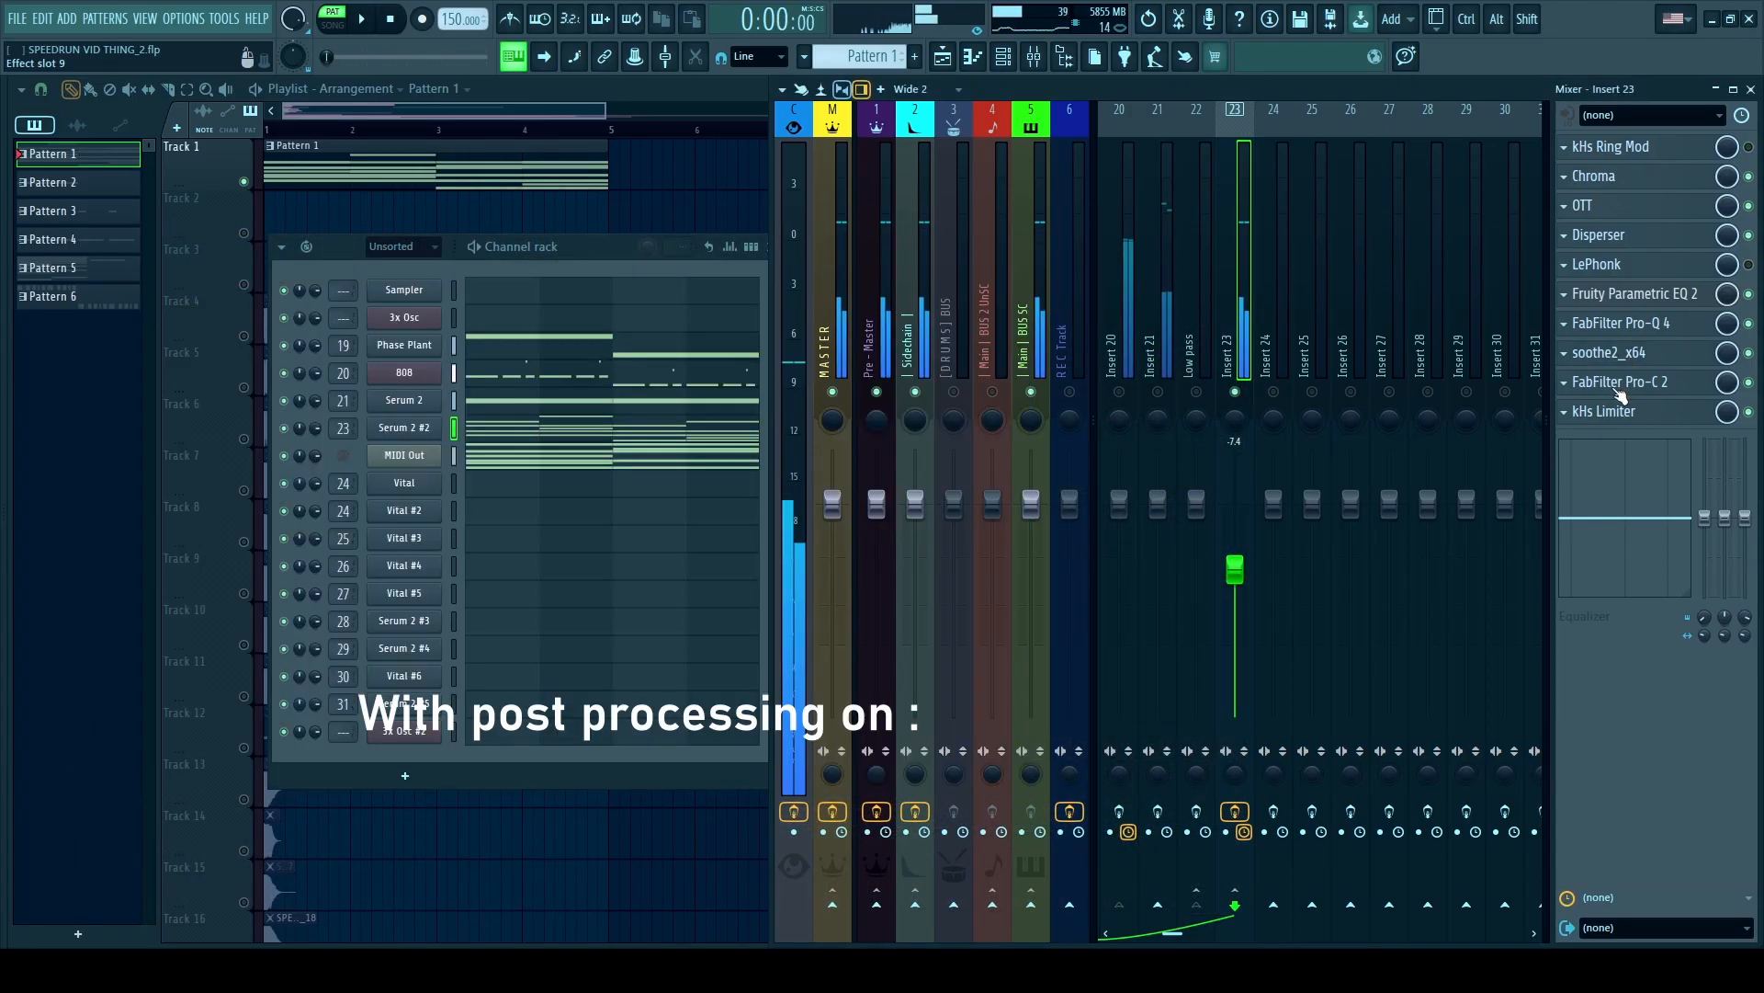
pyautogui.click(1620, 382)
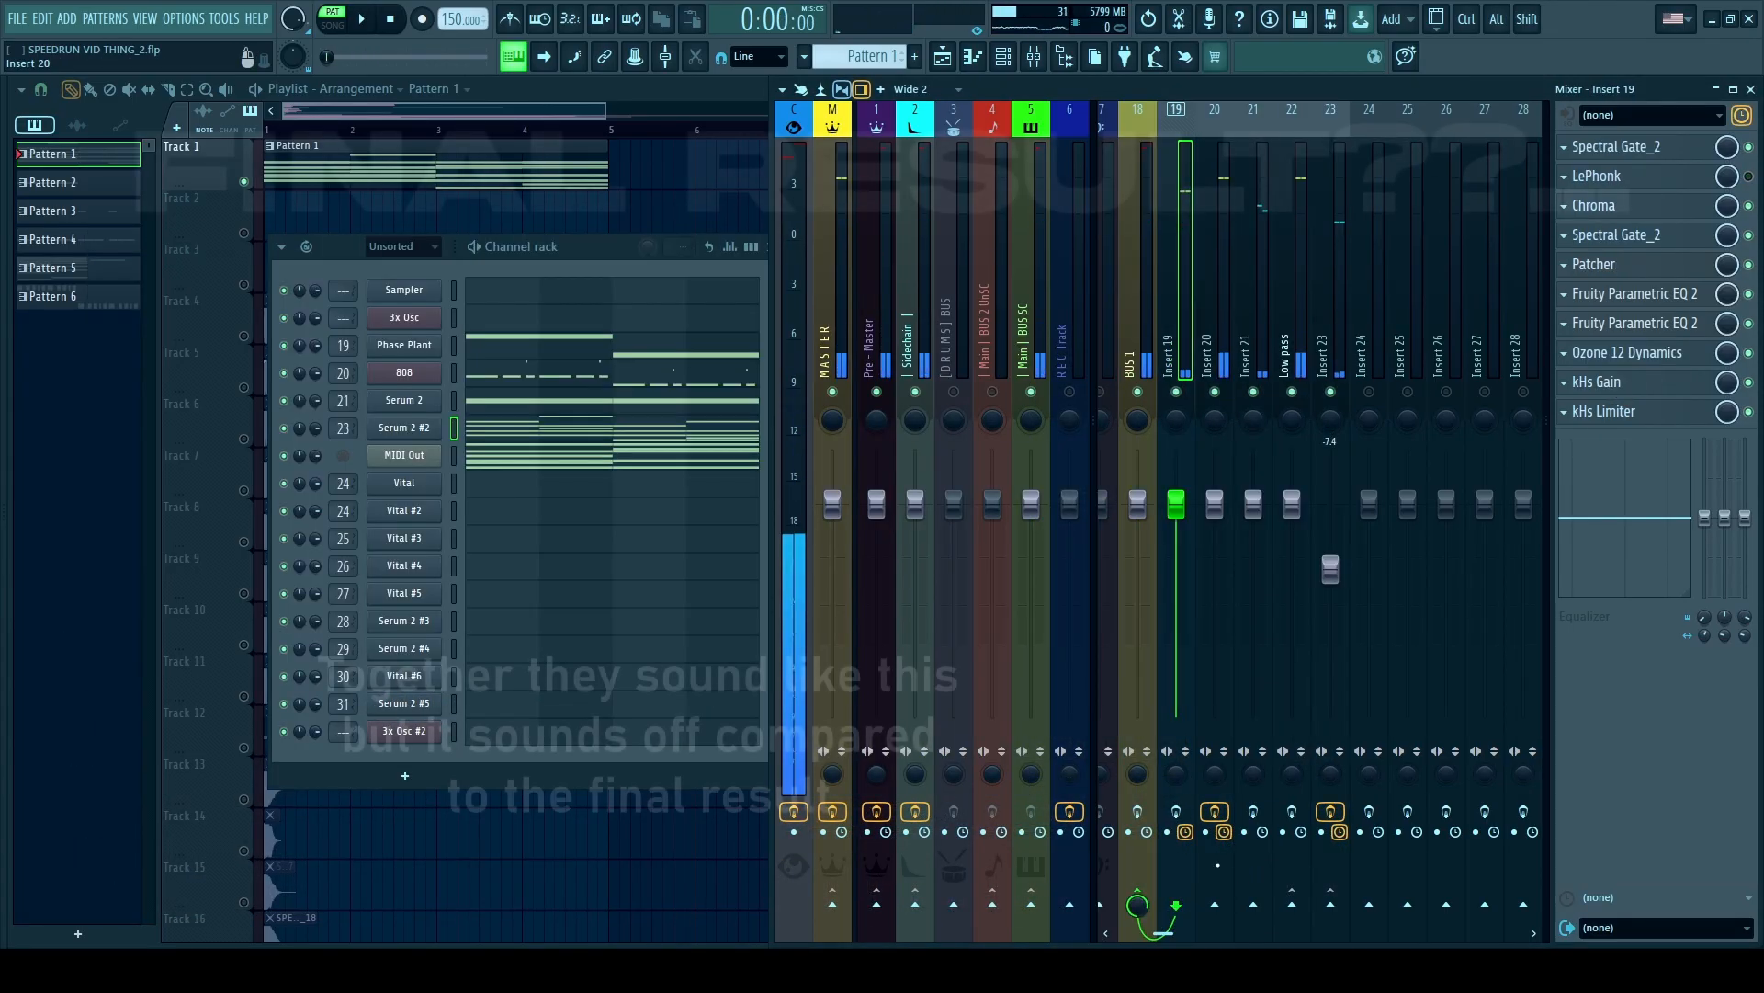
# Play the bass layers together and inspect Ozone 12 Dynamics on BUS 1.
pyautogui.press('space')
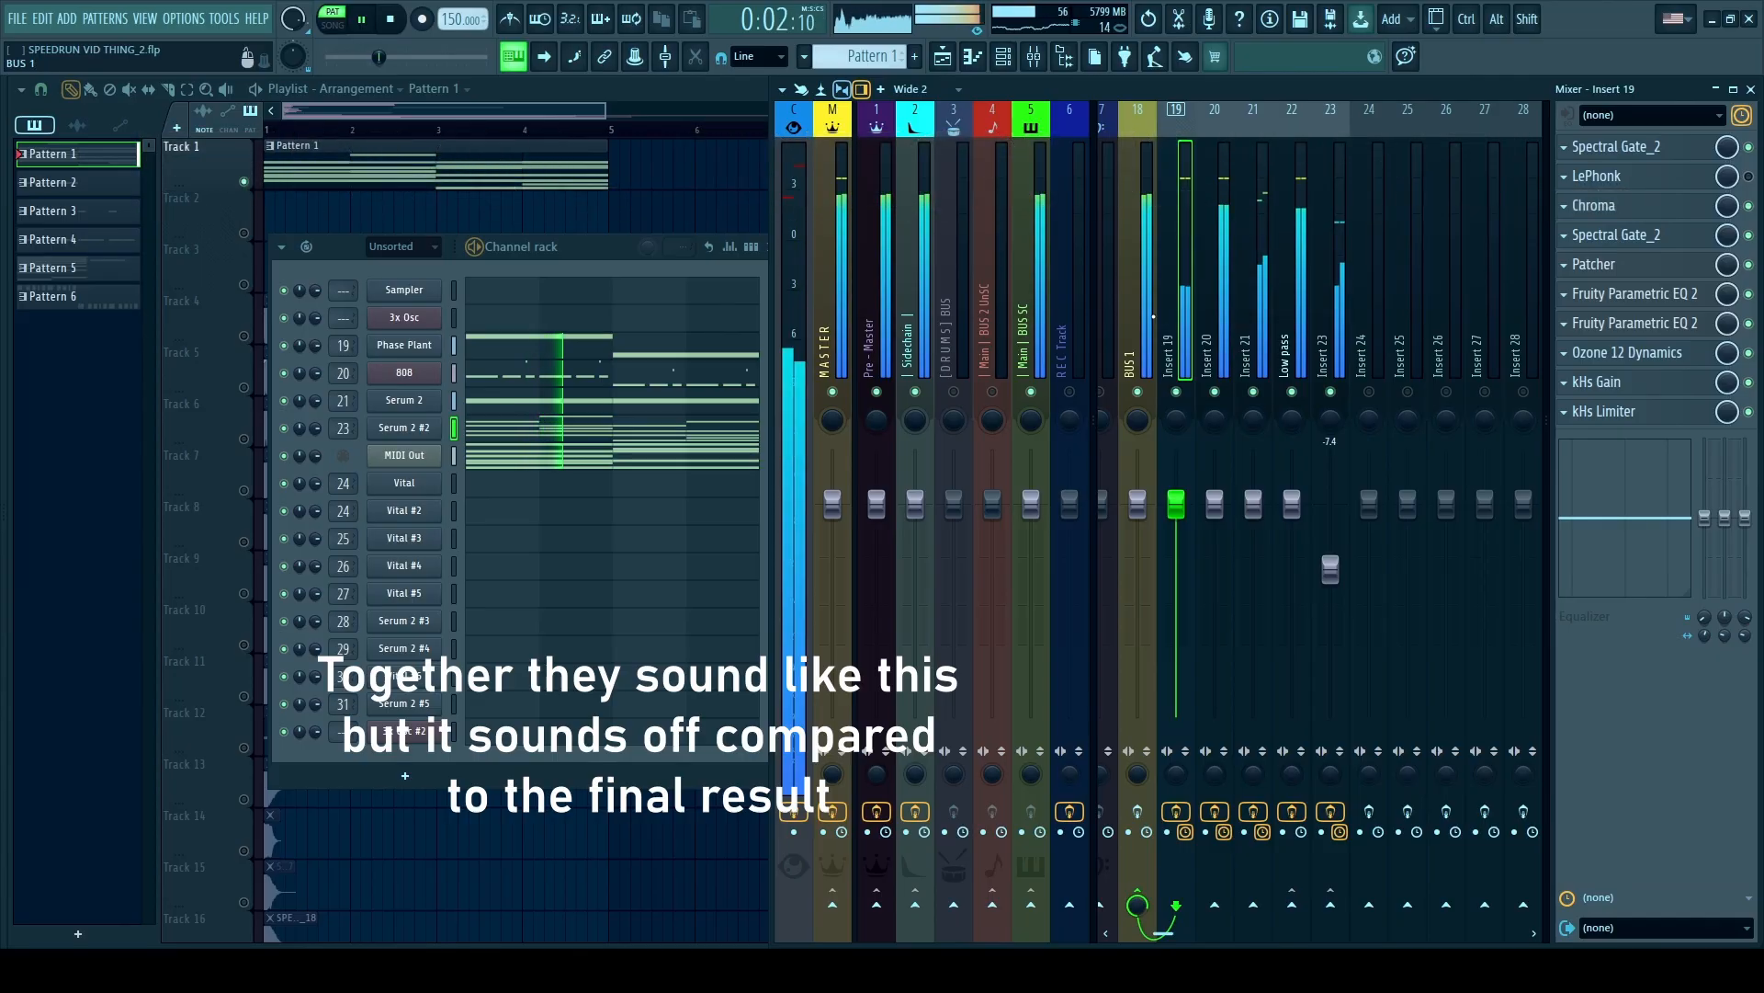
pyautogui.click(1138, 276)
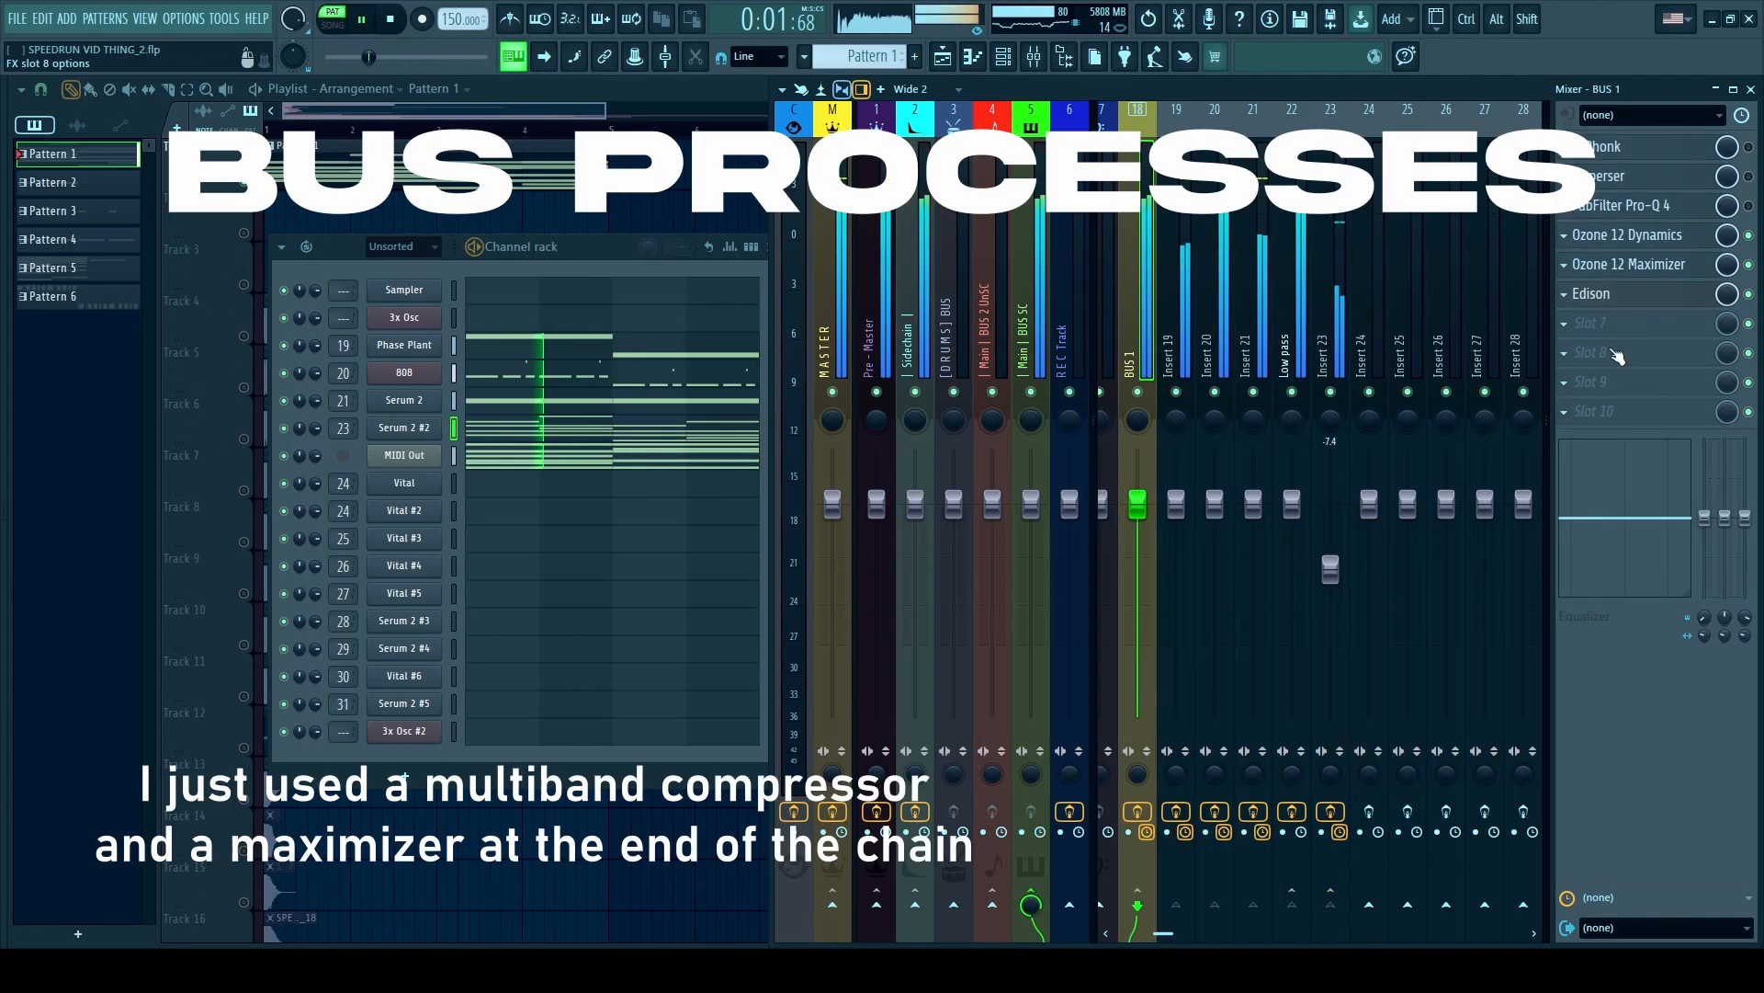
pyautogui.click(1643, 241)
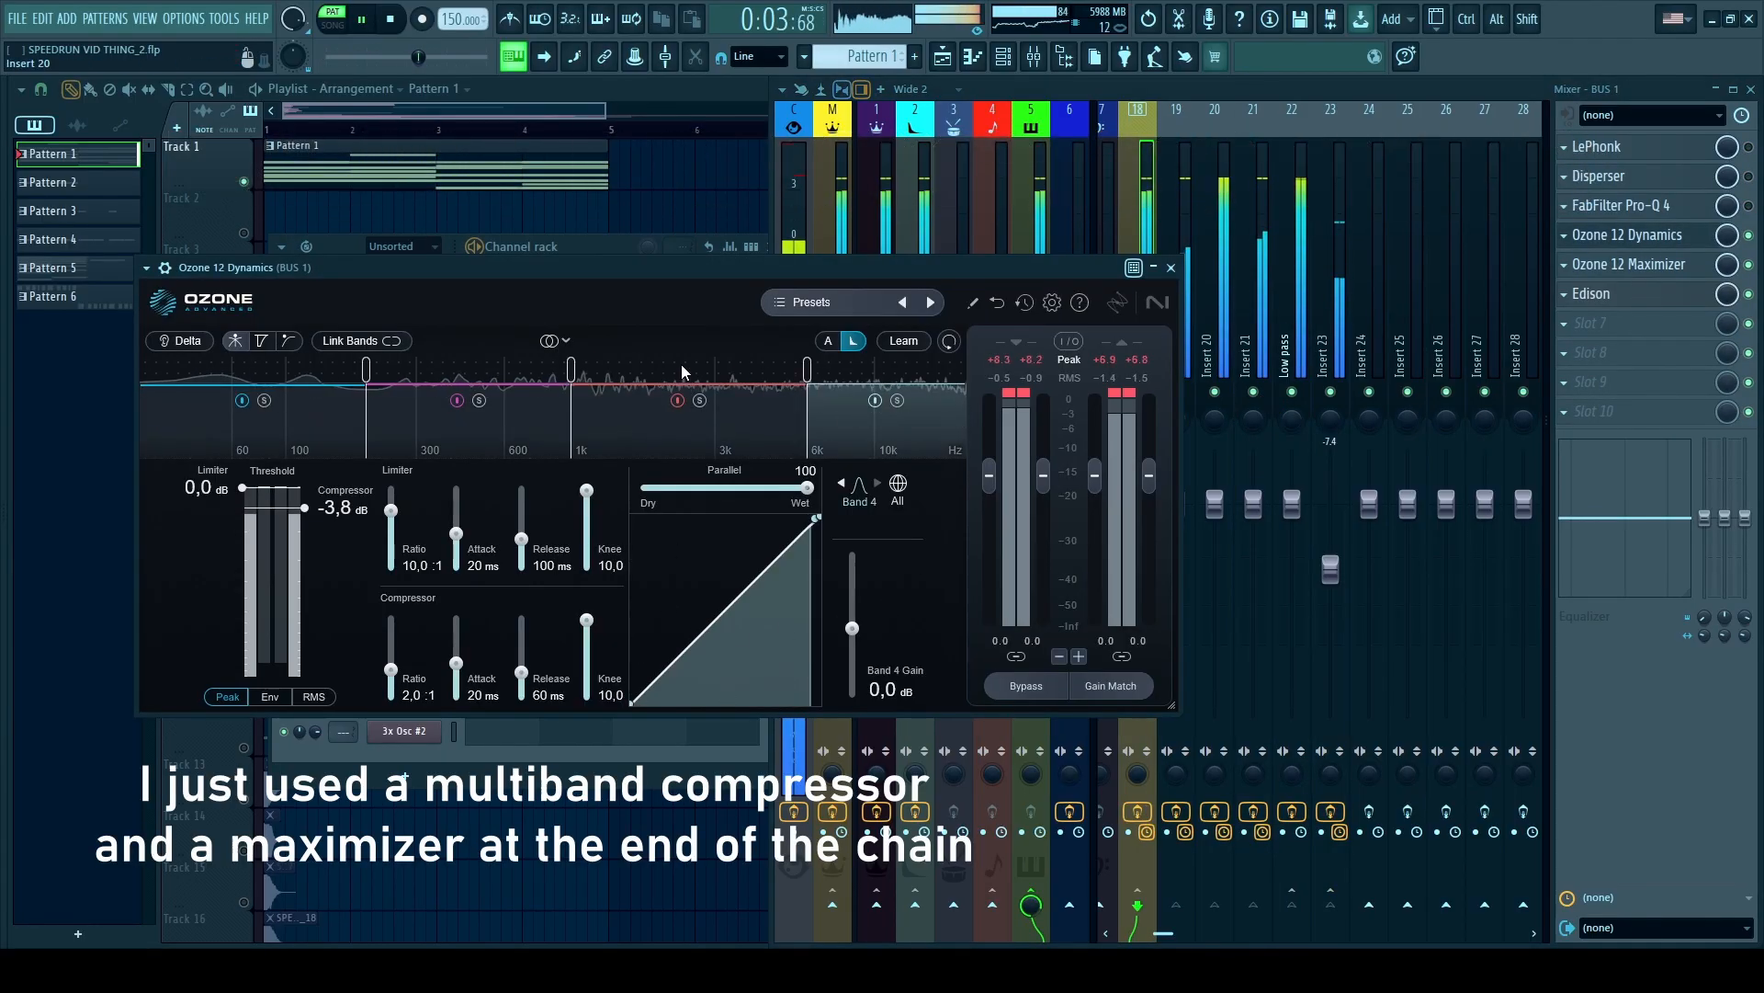
pyautogui.click(1171, 268)
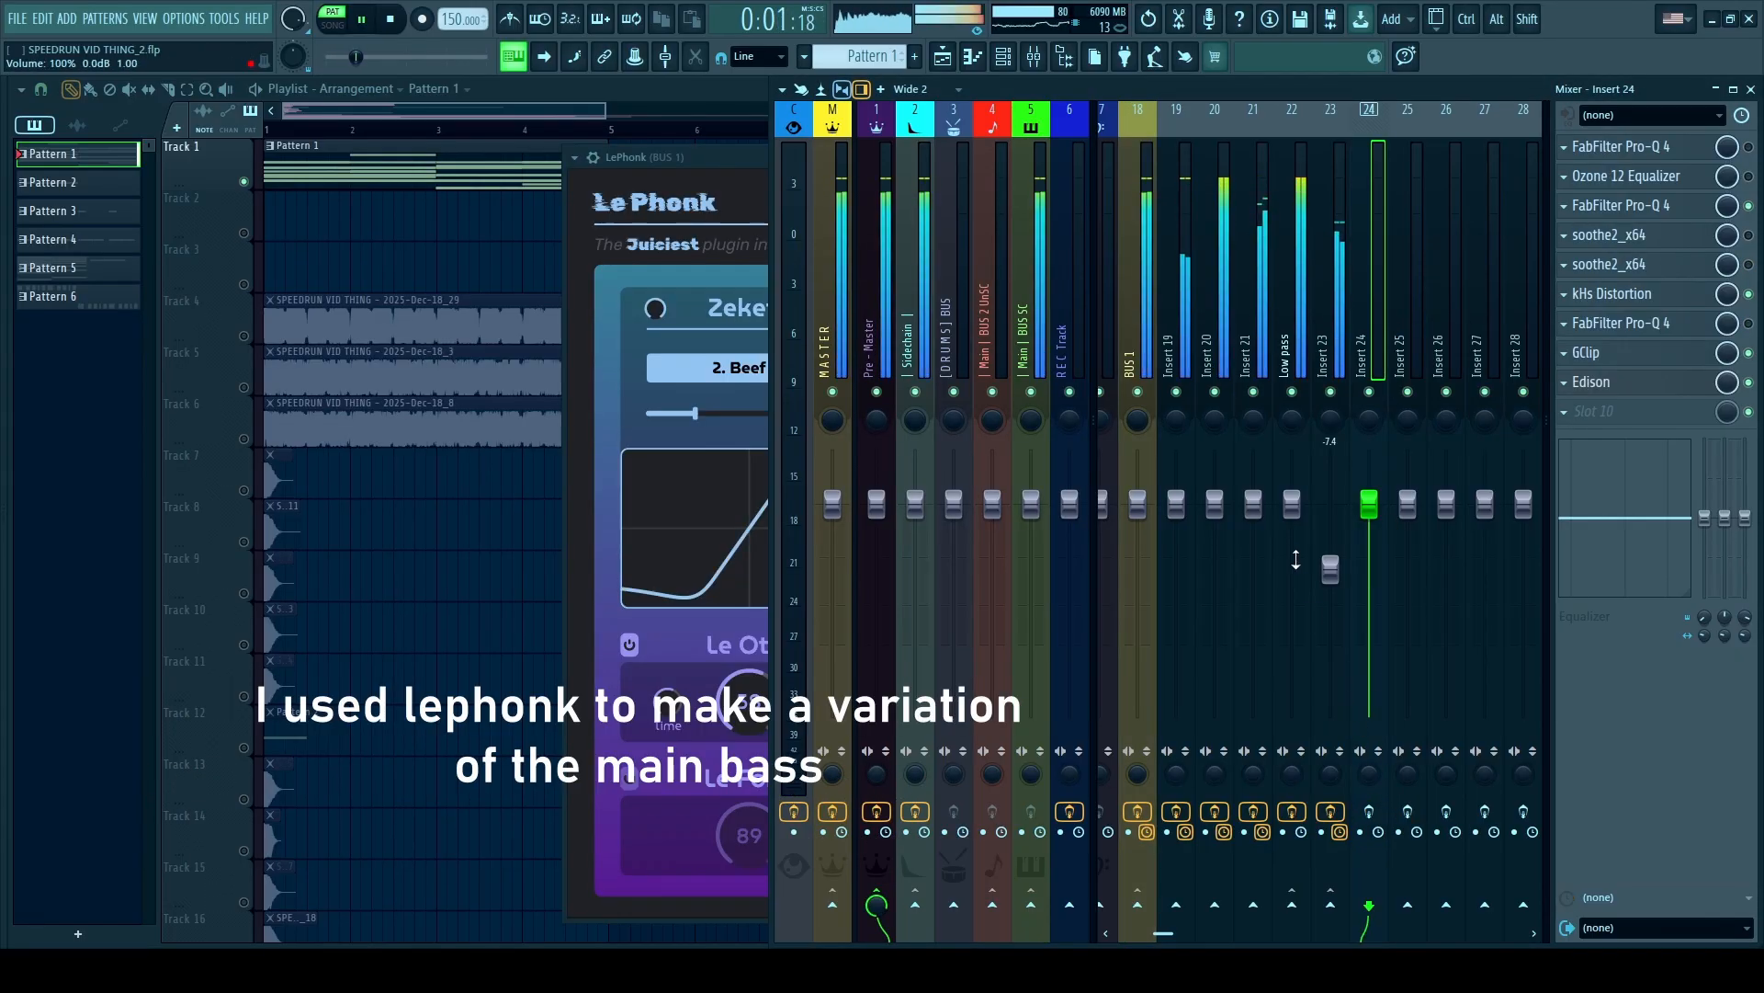
# Inspect LePhonk and Disperser on BUS 1 while the main bass variation plays.
pyautogui.click(1137, 276)
pyautogui.click(1598, 146)
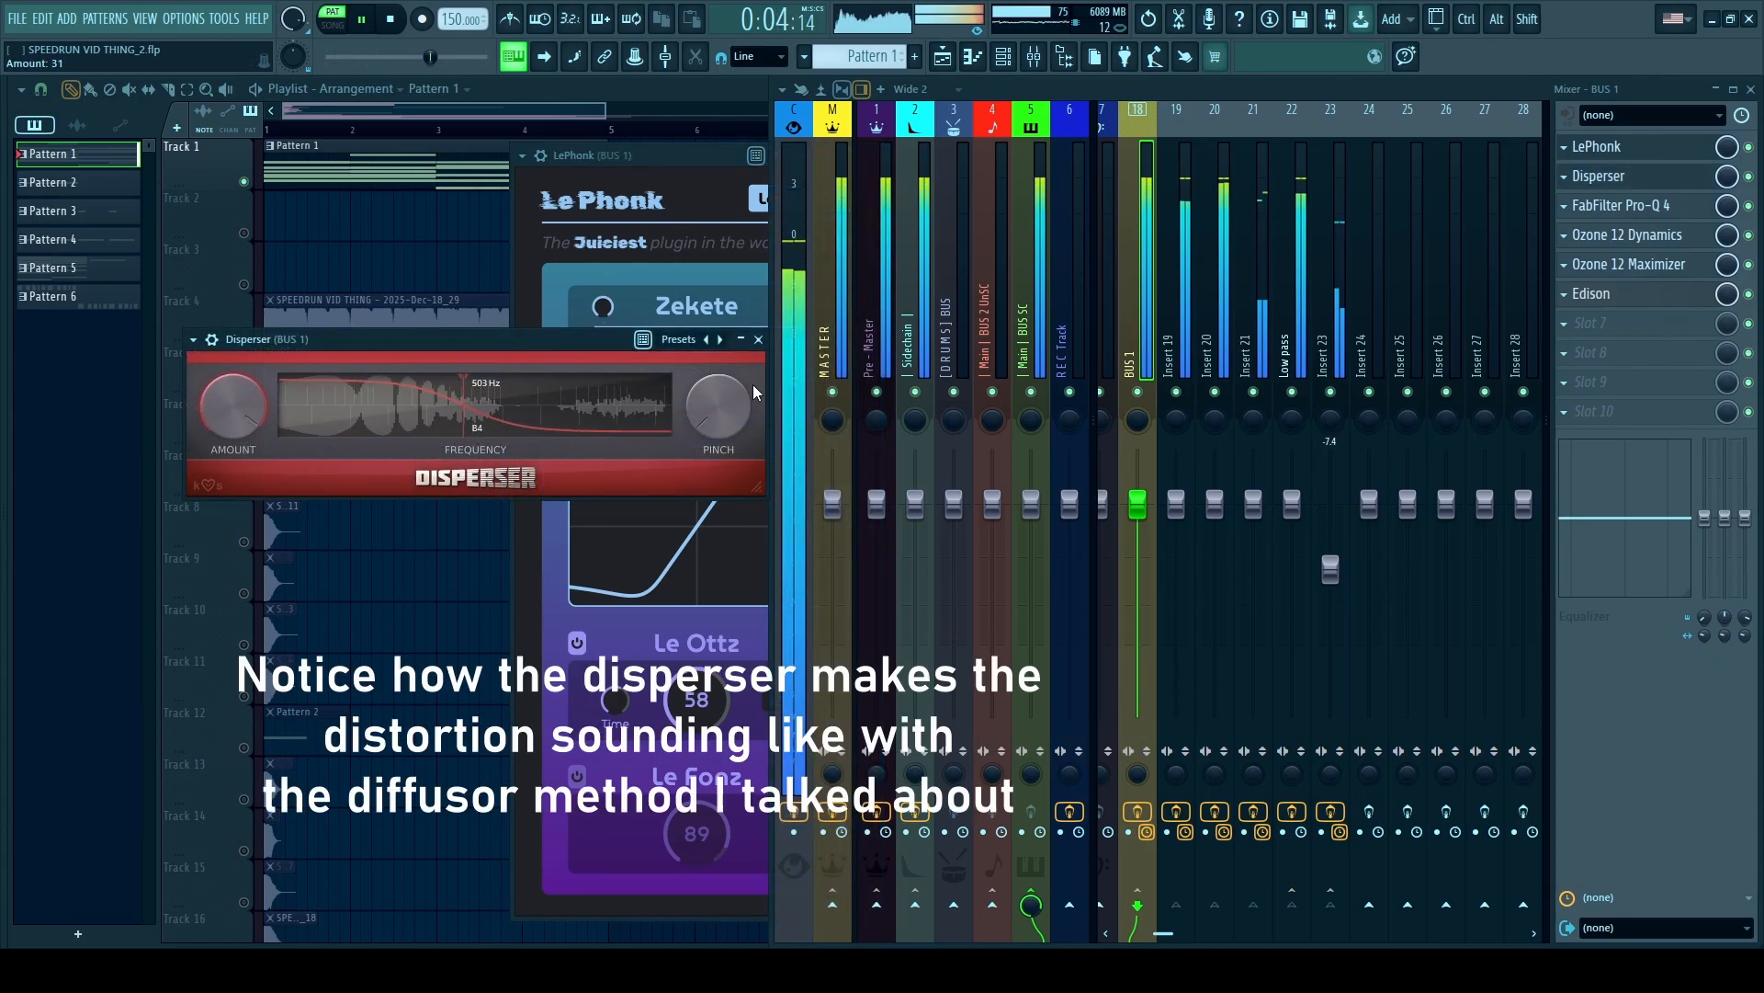
pyautogui.click(758, 339)
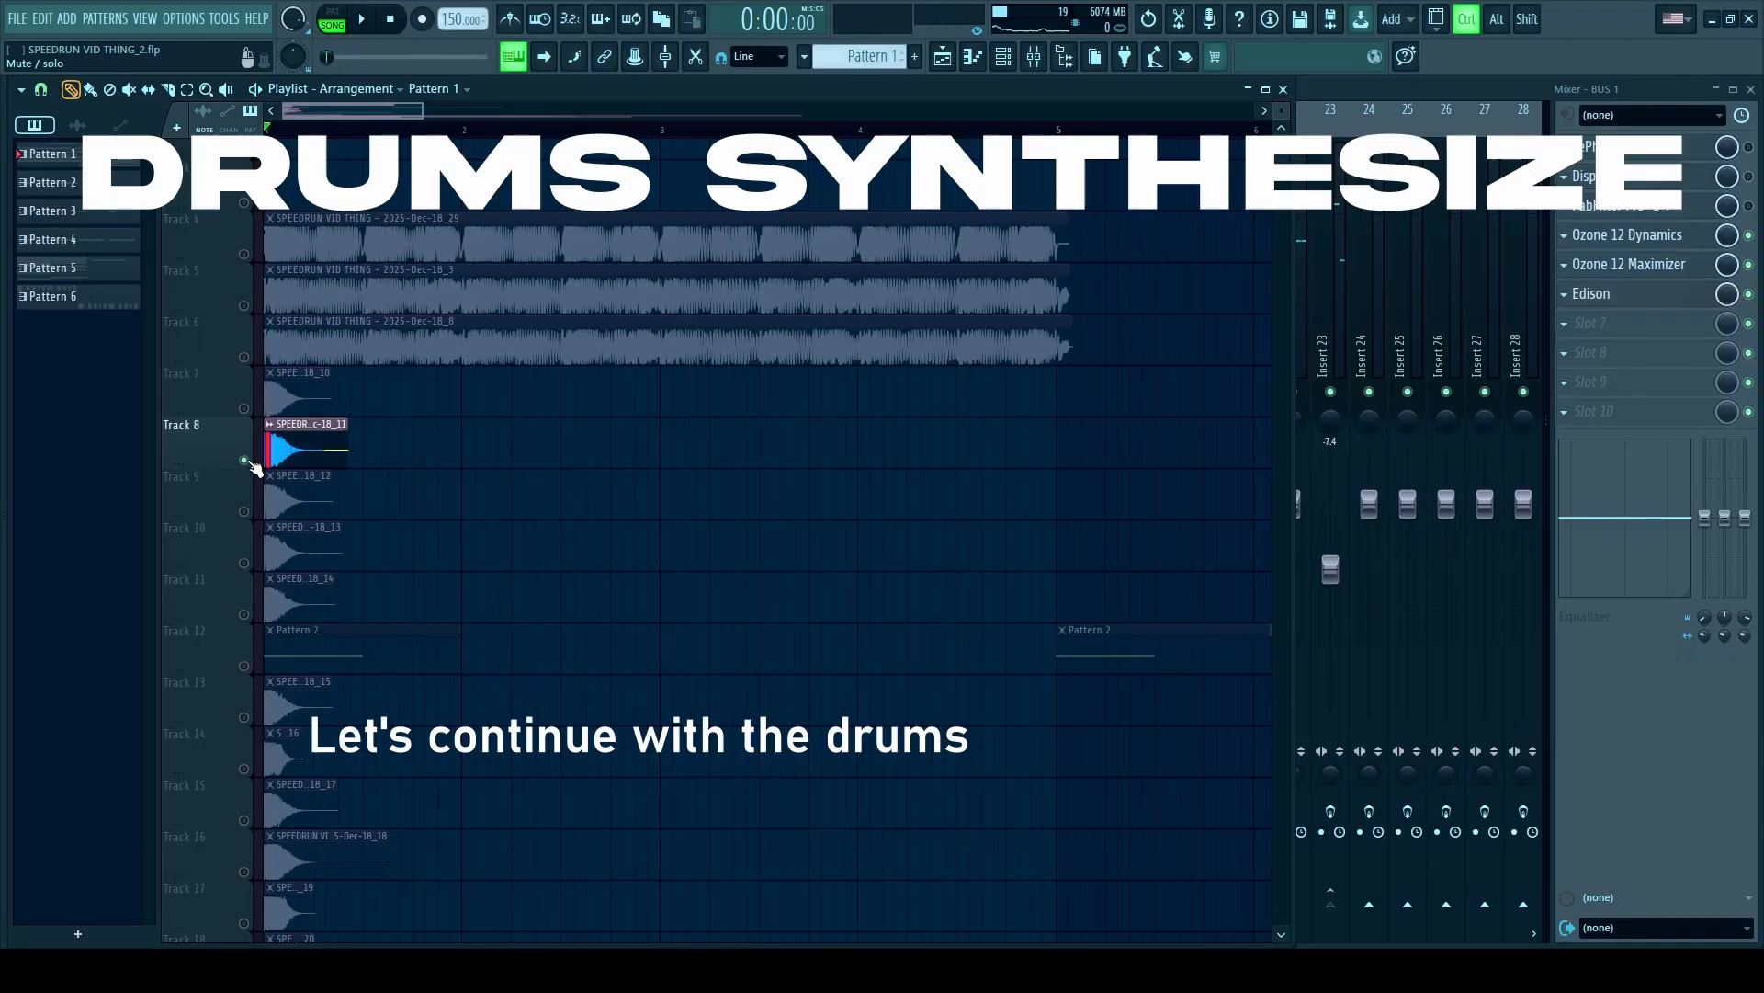
# Audition the snare clip on Track 8 and Pattern 2 on Track 12, and select mixer Insert 24.
pyautogui.press('space')
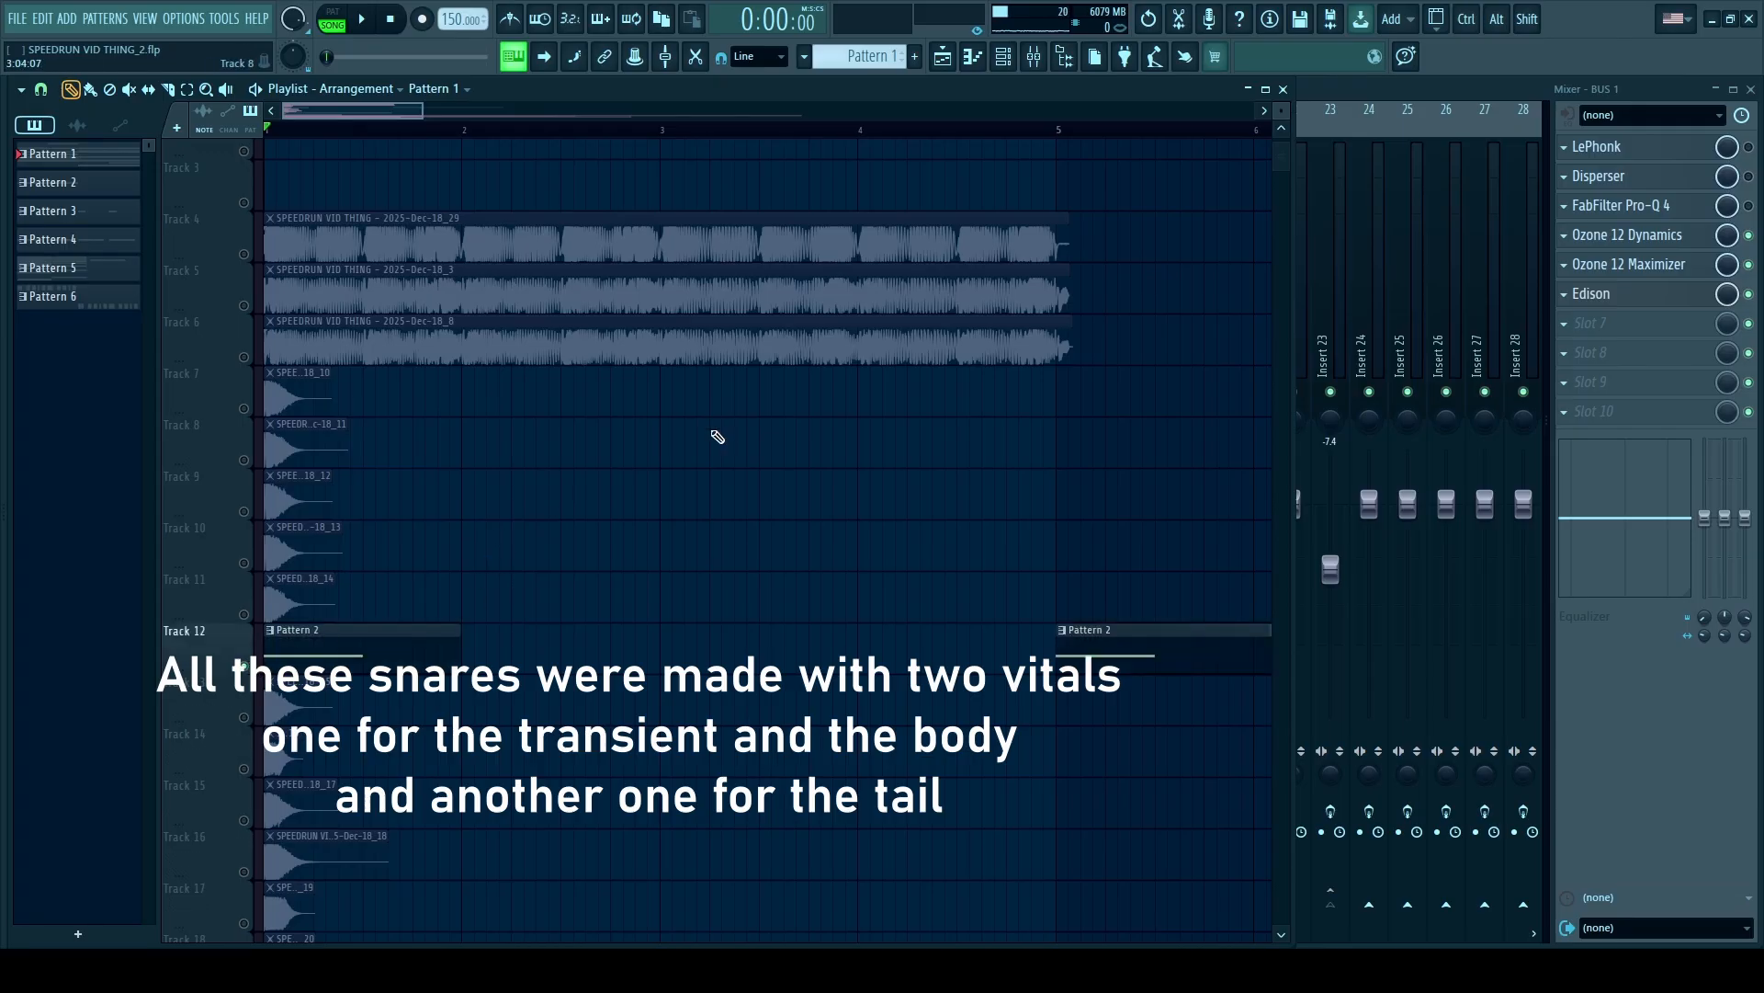
pyautogui.click(1310, 497)
pyautogui.press('space')
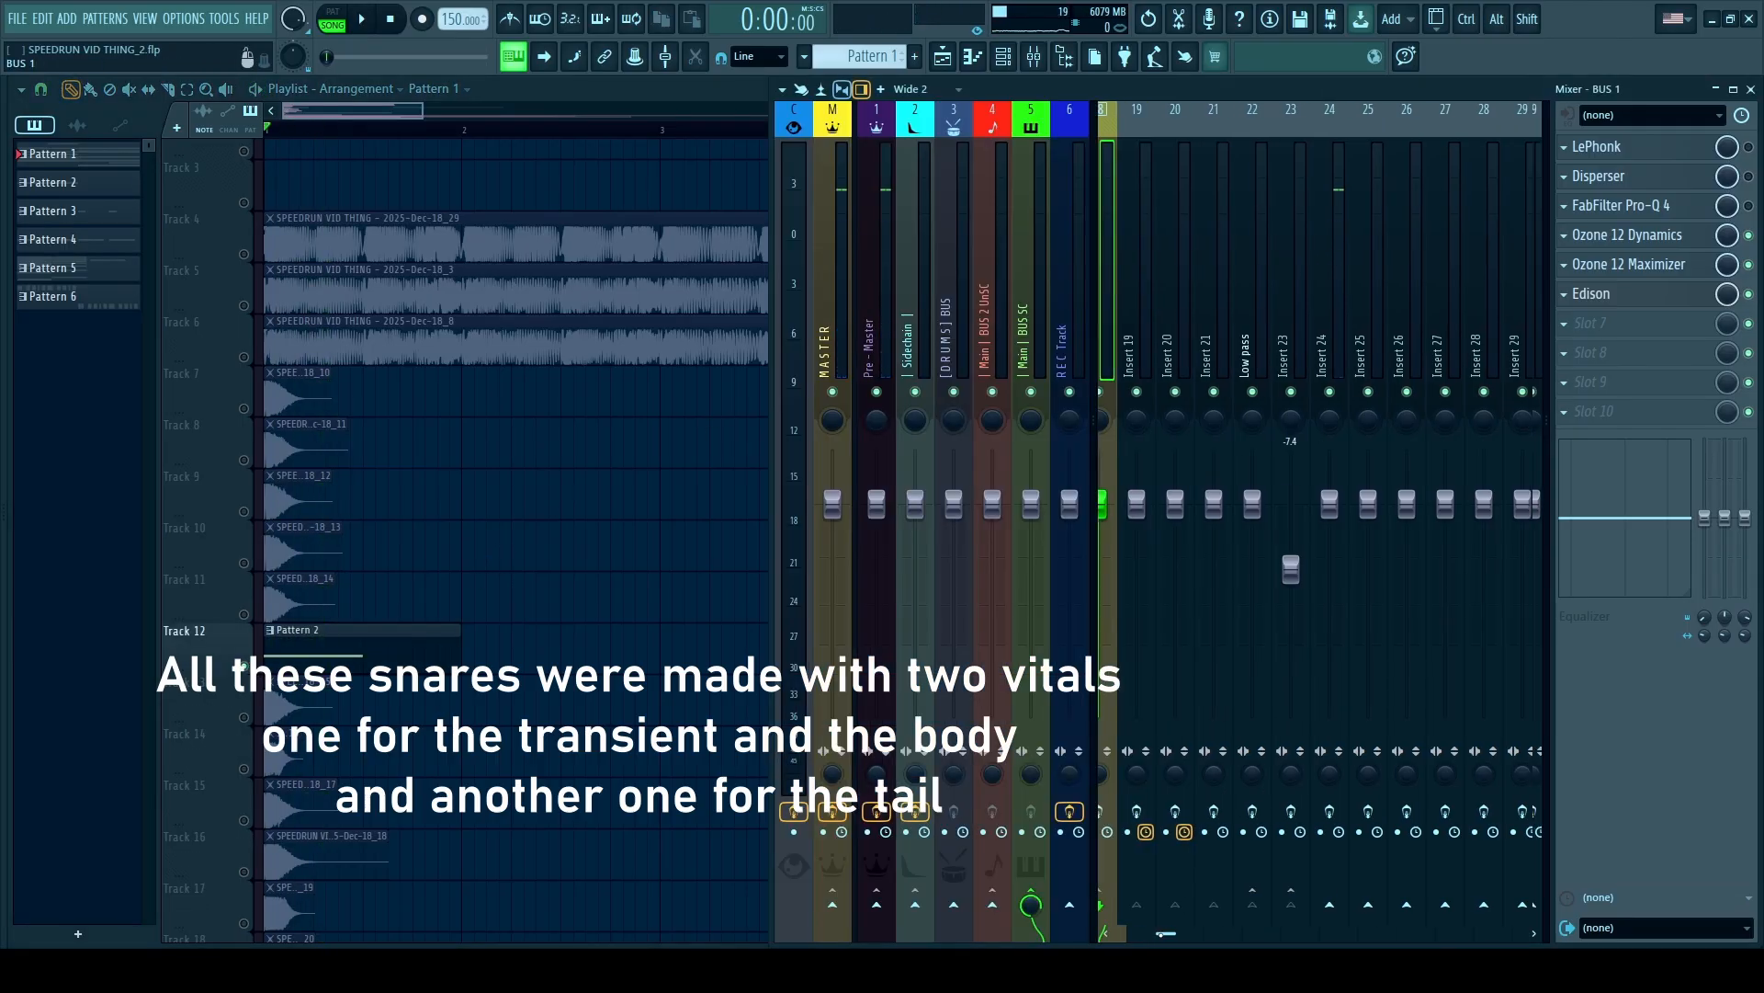
pyautogui.click(1270, 504)
pyautogui.press('space')
# Show Pattern 2's channels and inspect the voice settings of the snare's first Vital.
pyautogui.click(1003, 58)
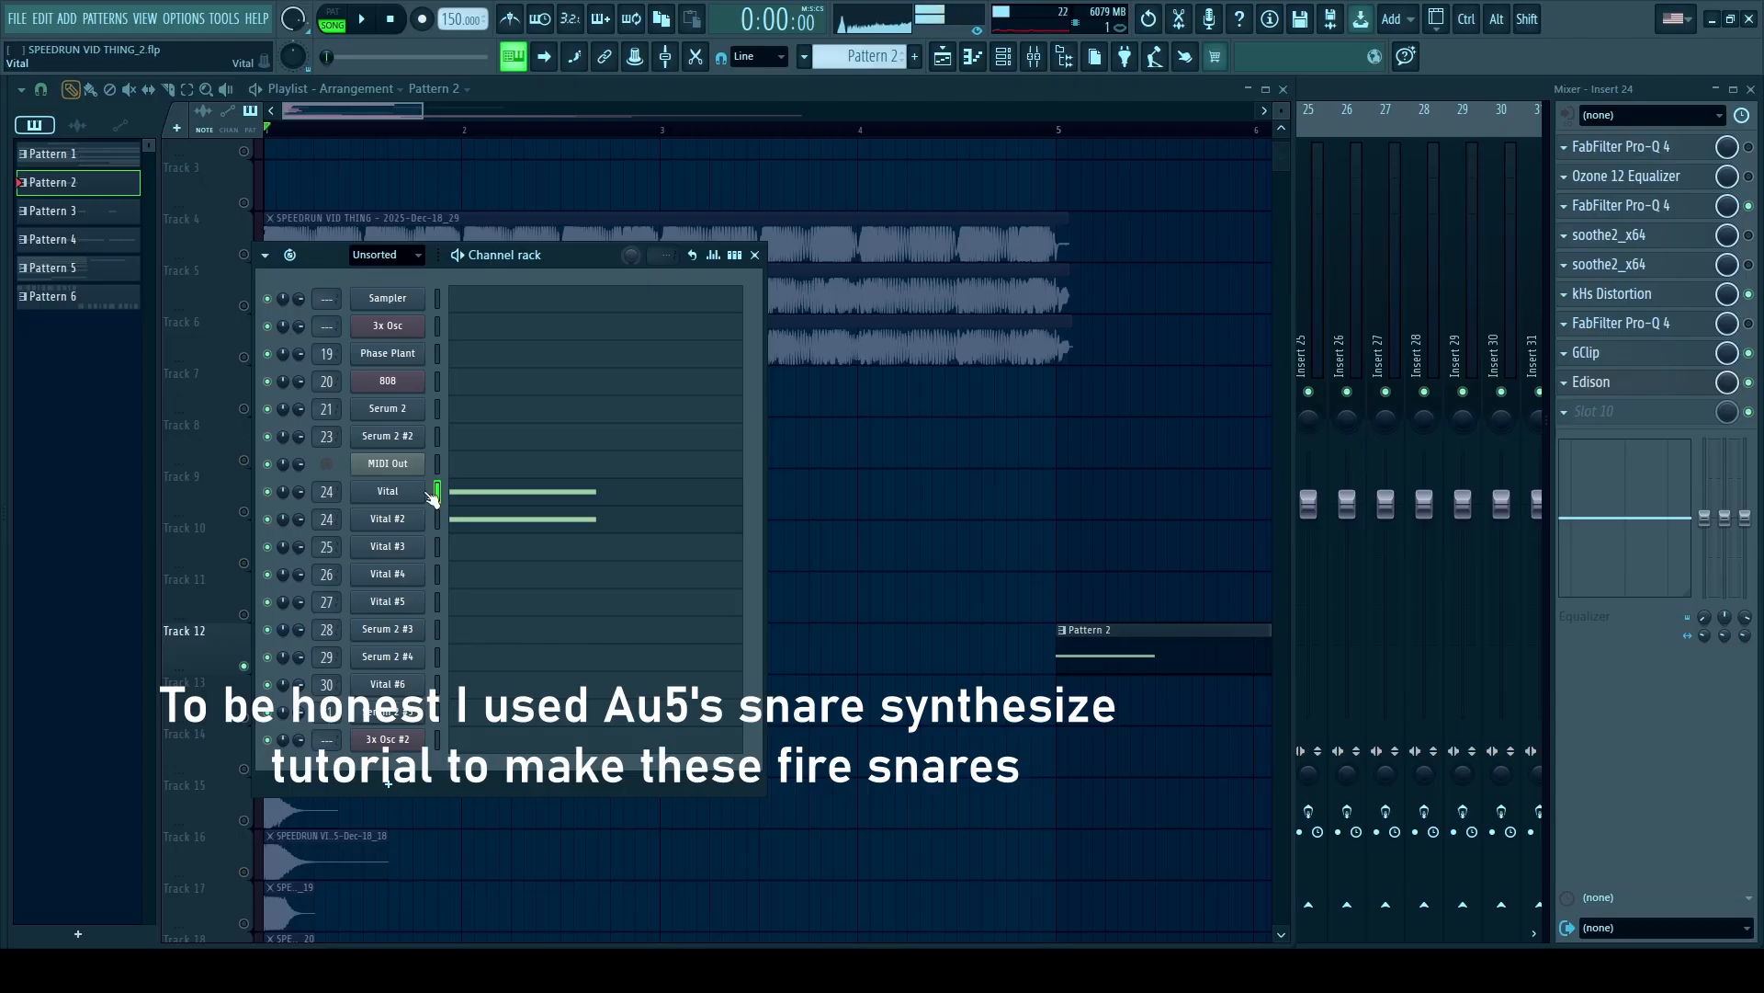
pyautogui.click(430, 493)
pyautogui.moveTo(1280, 153); pyautogui.dragTo(1264, 156)
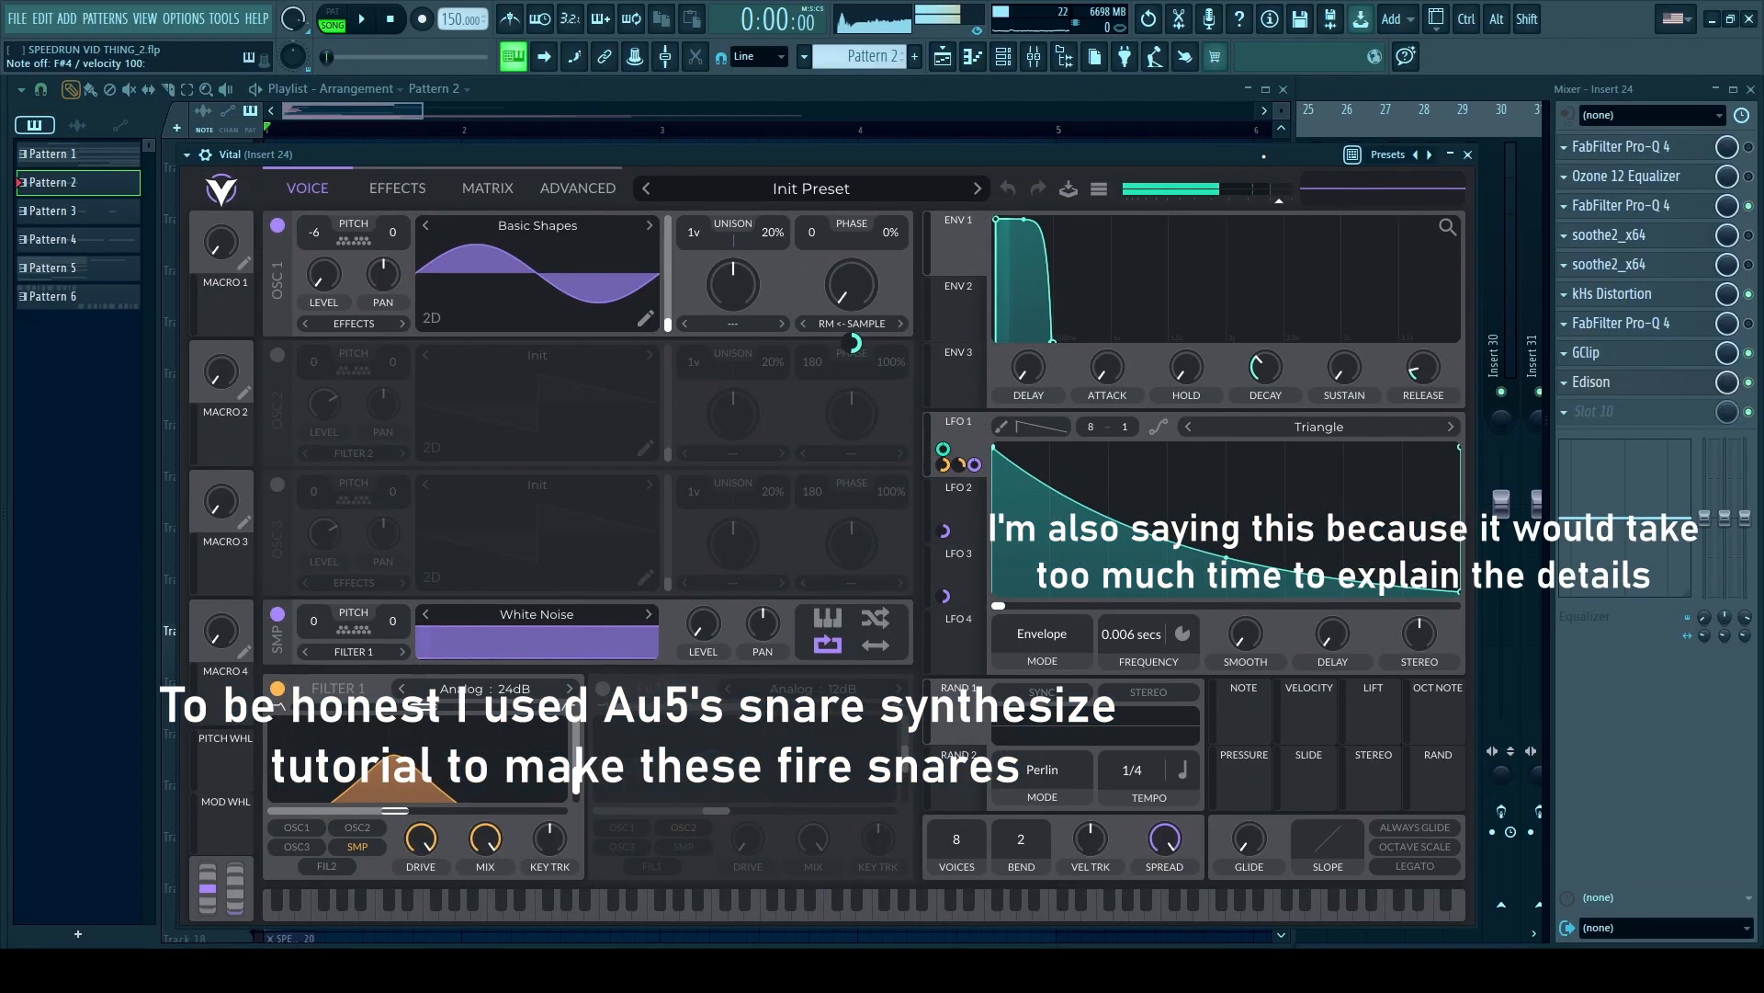
pyautogui.click(1470, 155)
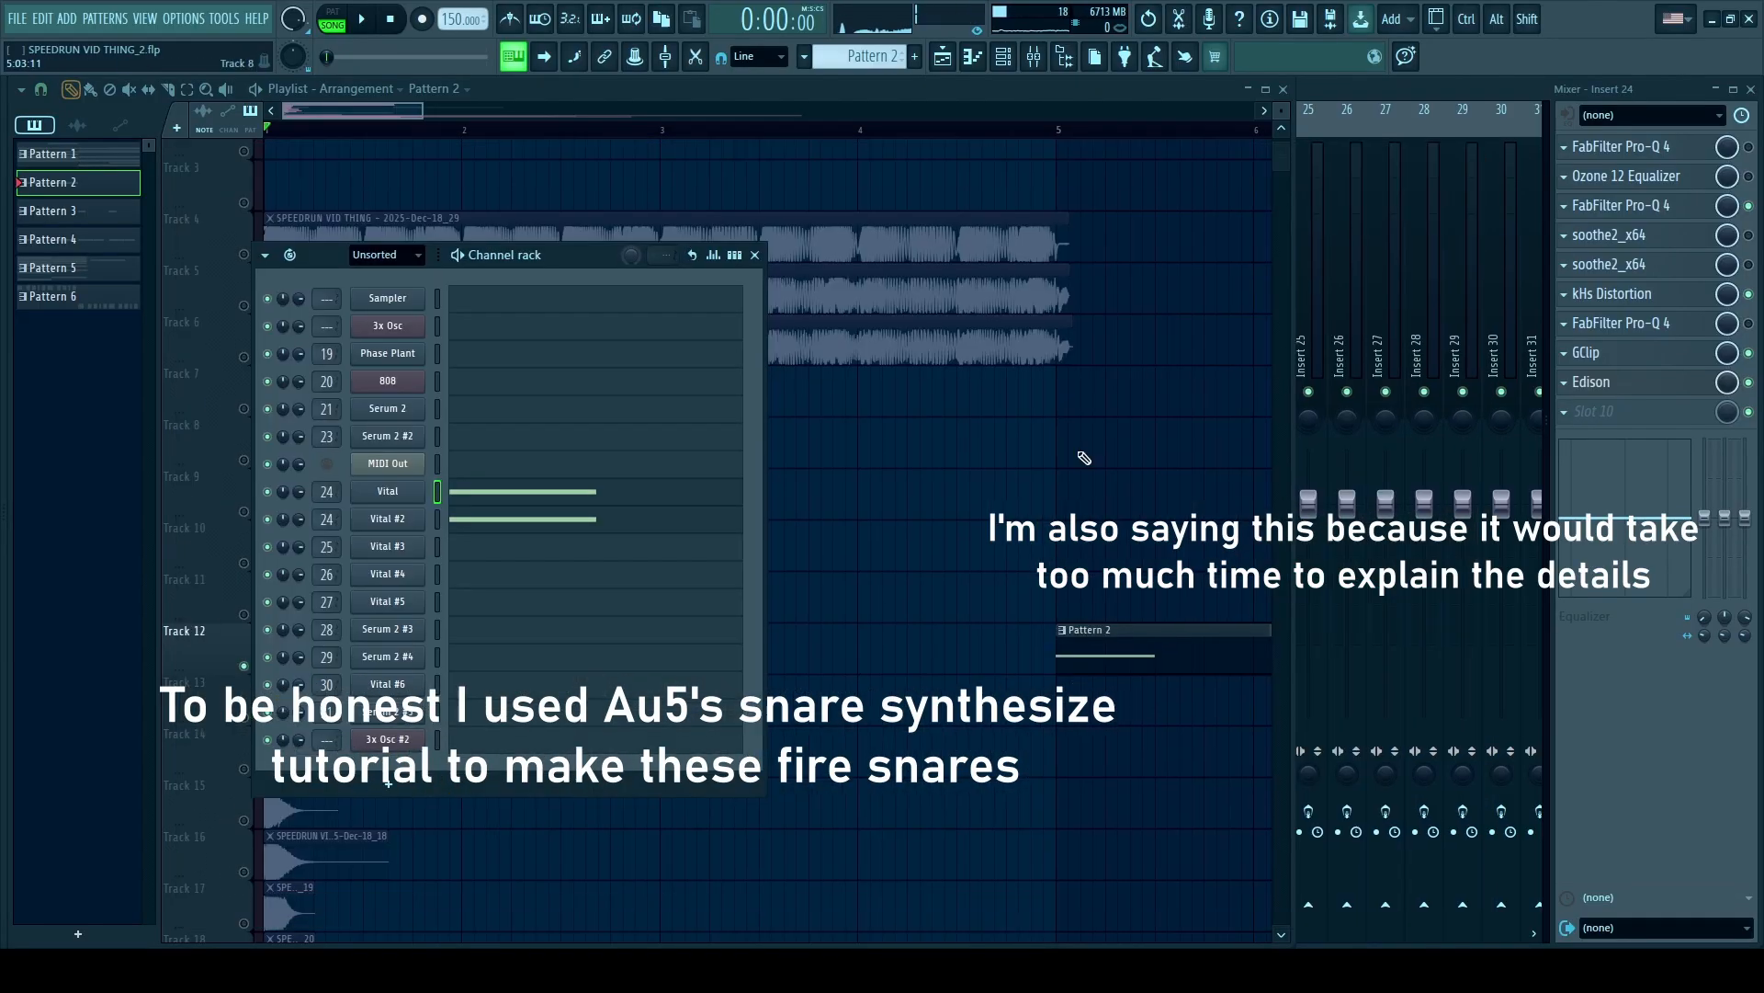
# Inspect the effects and voice settings of Vital #2, used for the snare tail.
pyautogui.click(410, 517)
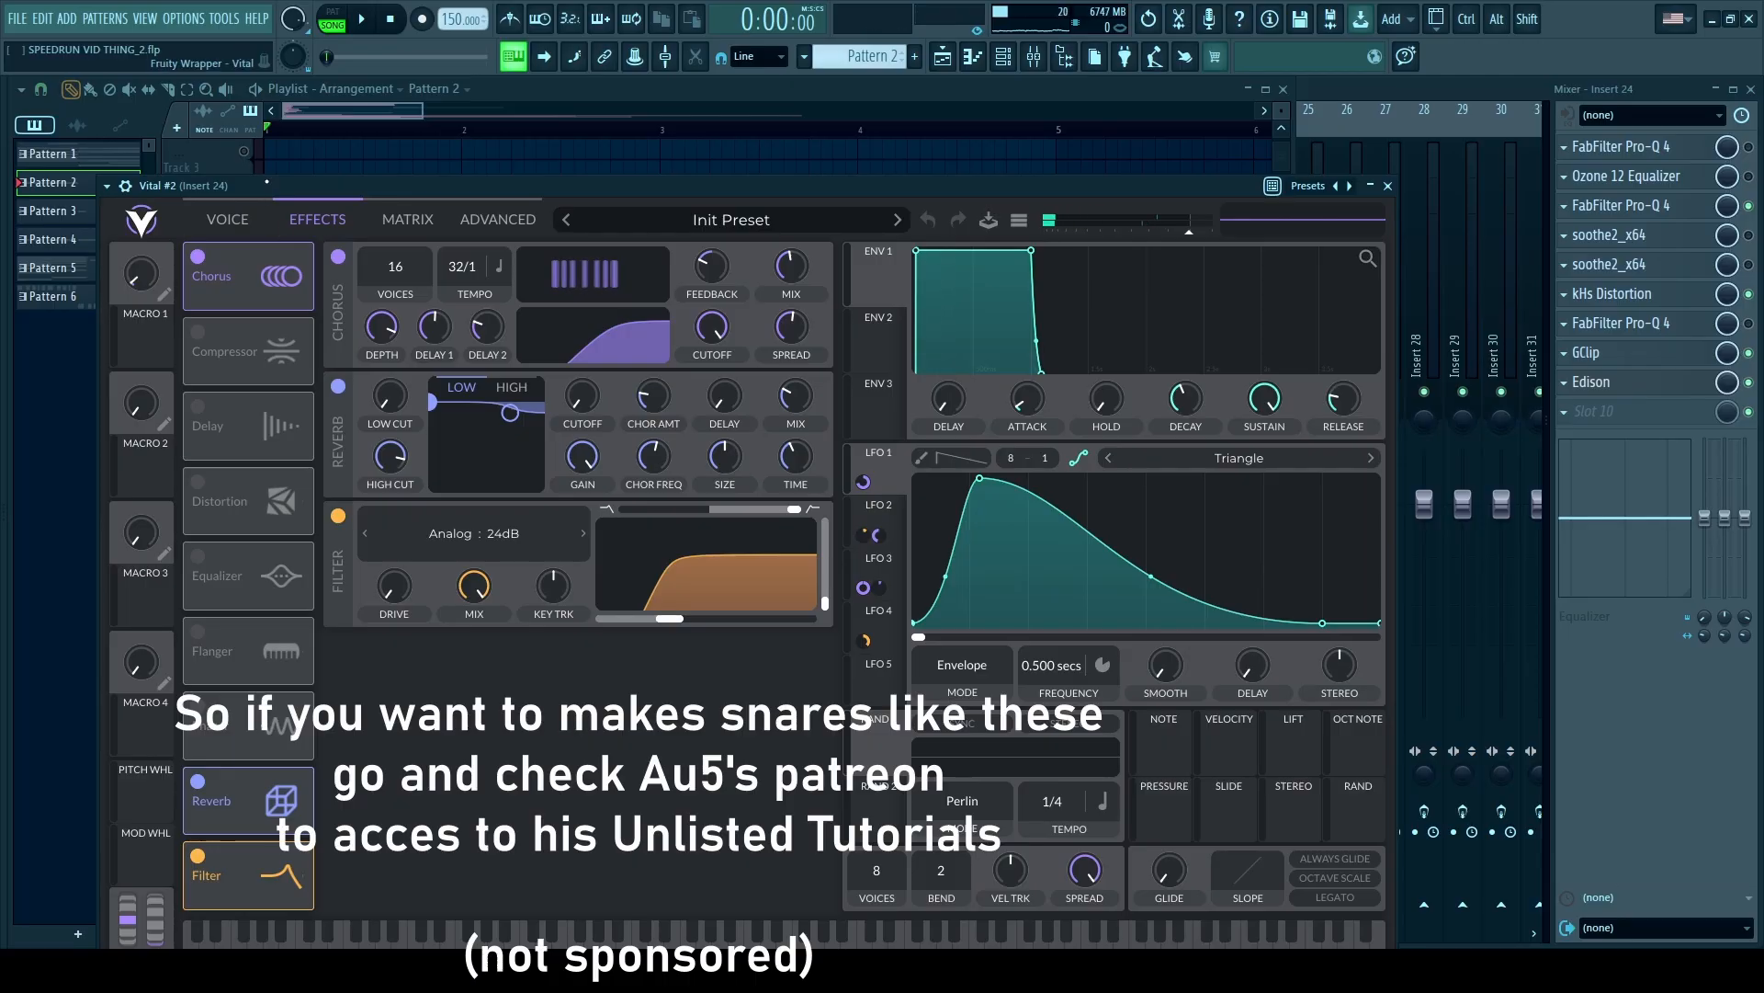
pyautogui.click(244, 211)
pyautogui.click(1388, 185)
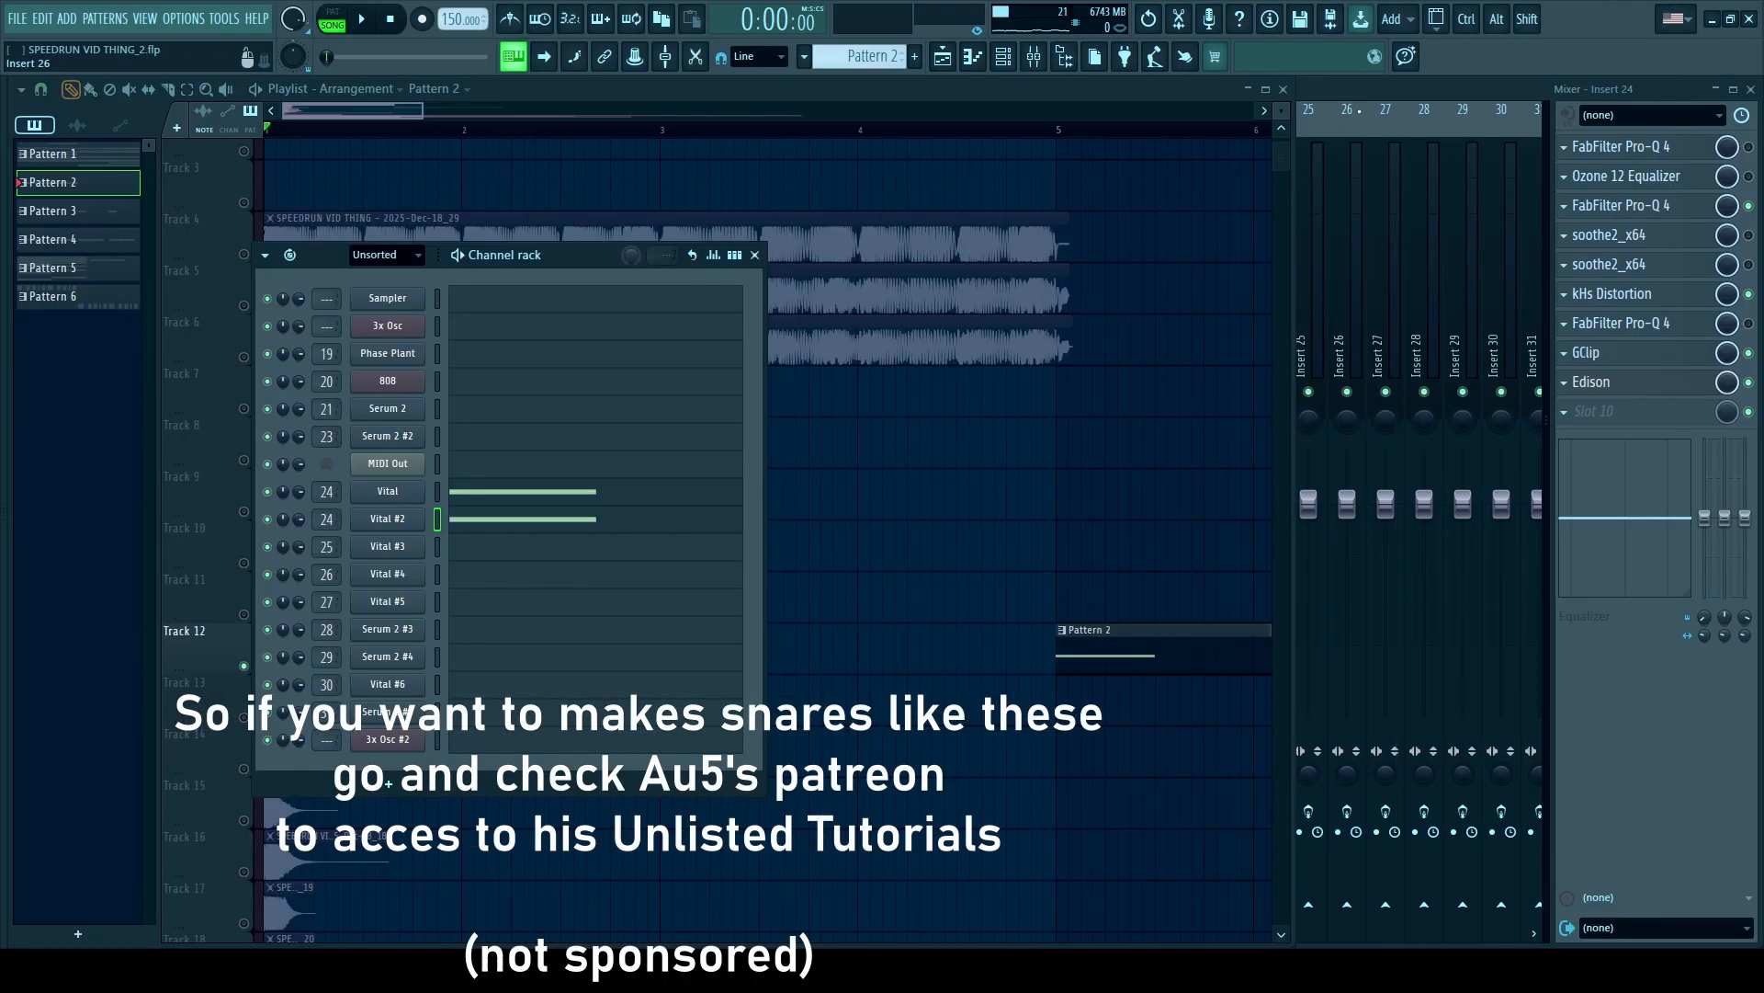
# Play the dry snare, enable Insert 24's effects, and open FabFilter Pro-Q 4 in slot 3 before replaying.
pyautogui.press('space')
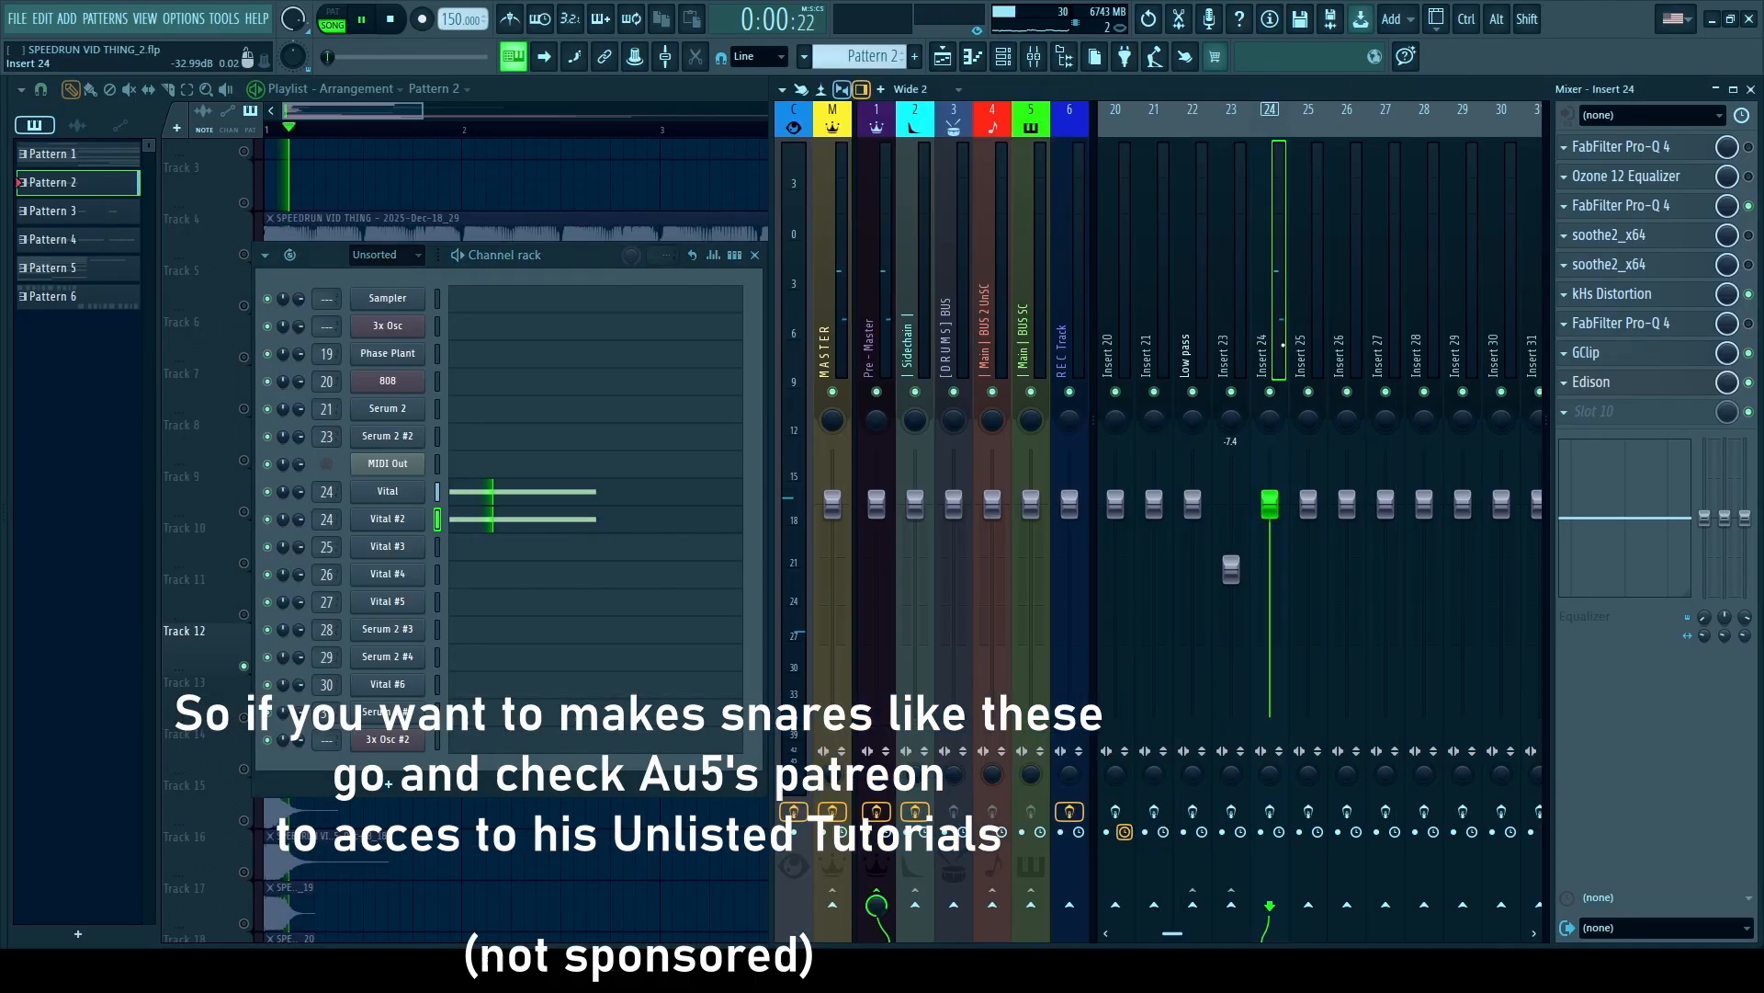
pyautogui.press('space')
pyautogui.click(1270, 813)
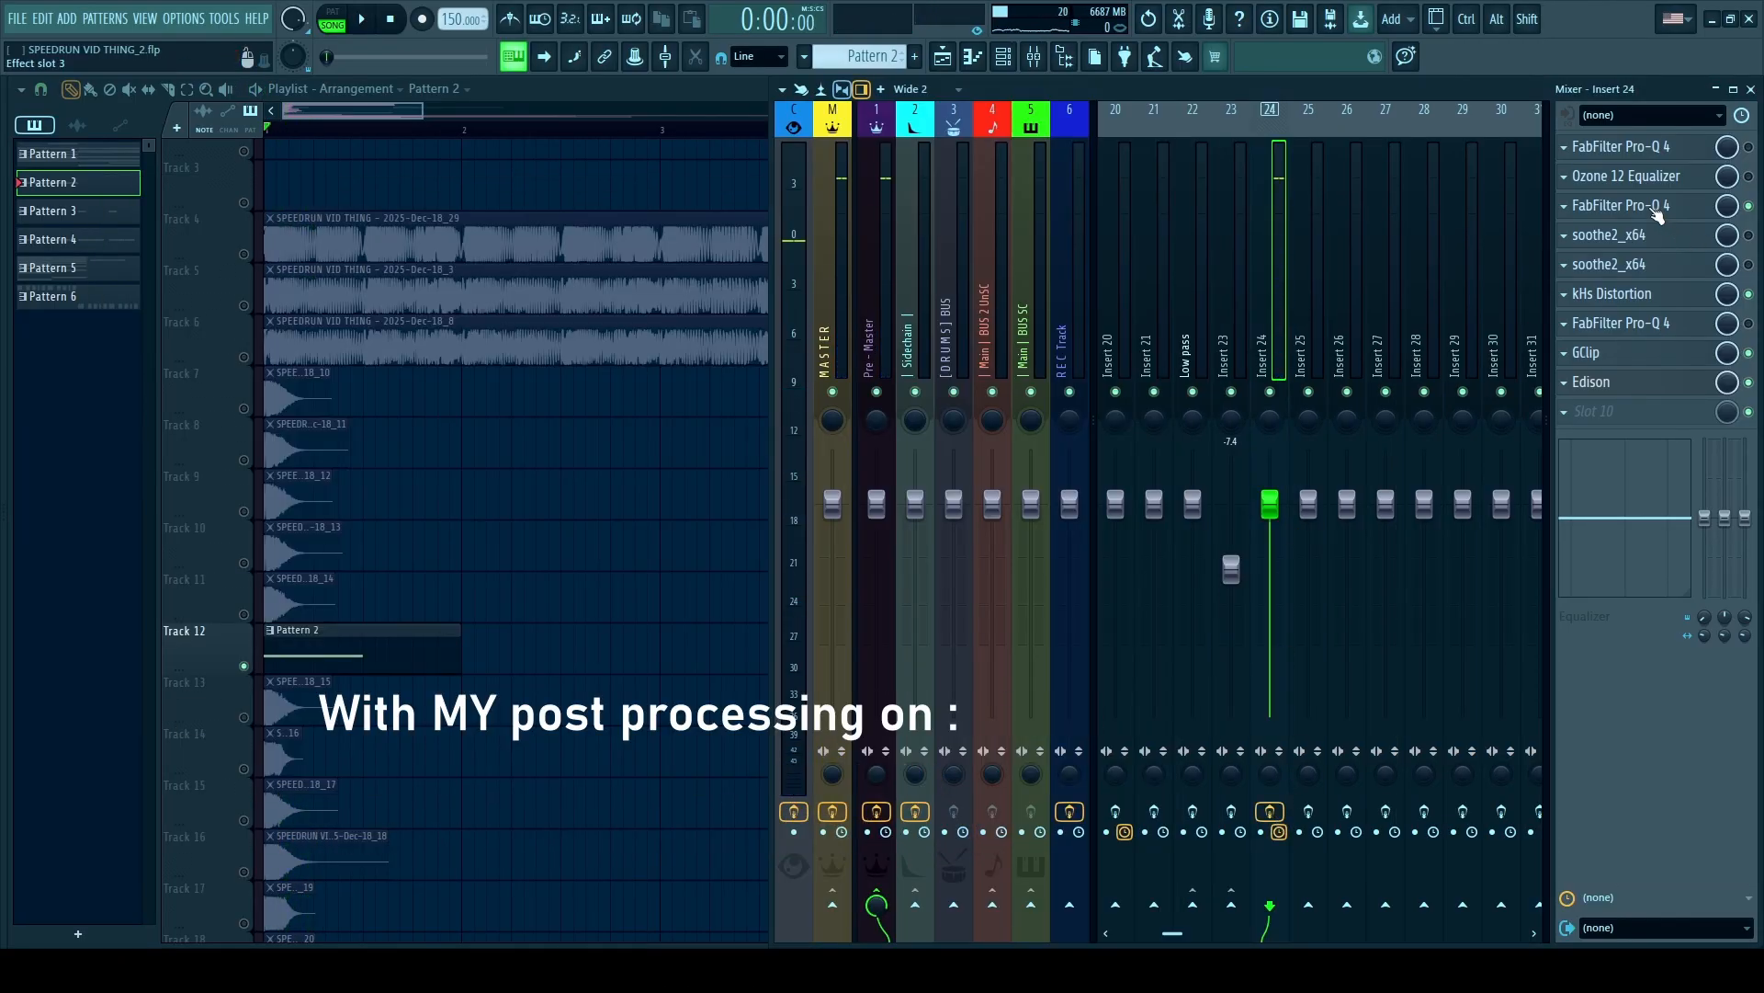
pyautogui.click(1657, 206)
pyautogui.press('space')
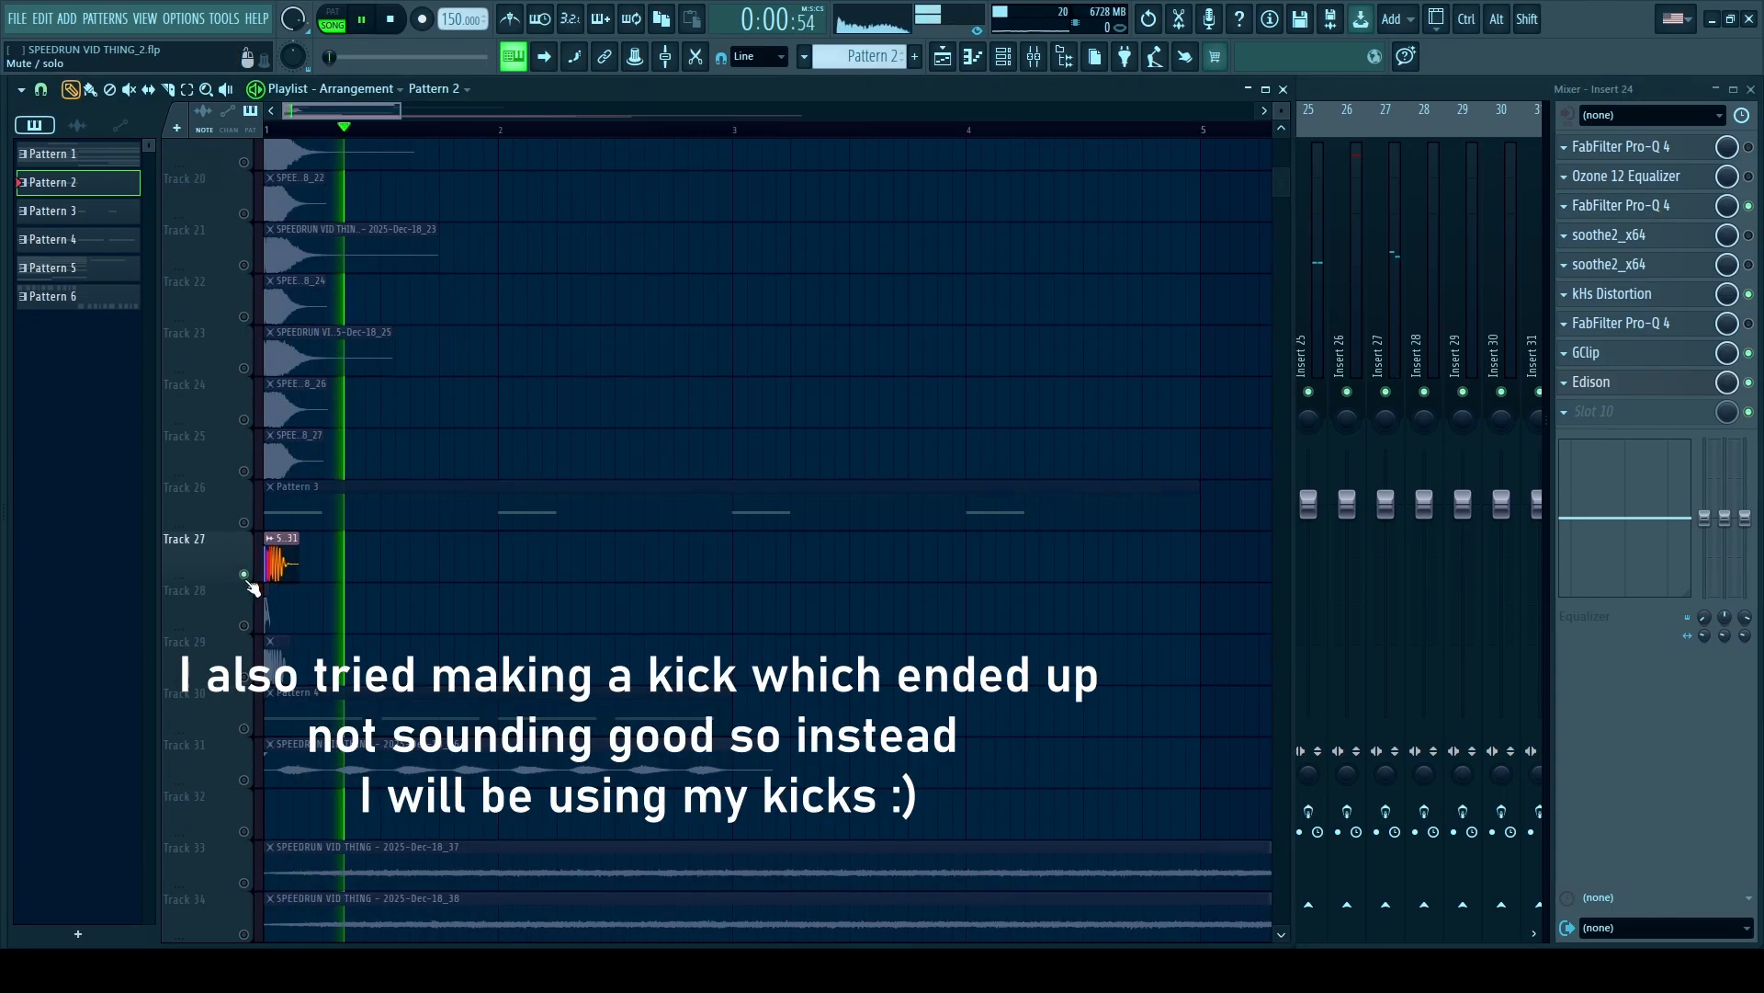
# Review the kick clips on Tracks 27 to 29 and view the effects of Vital #5 used for the rides.
pyautogui.press('space')
pyautogui.scroll(4, 280, 660)
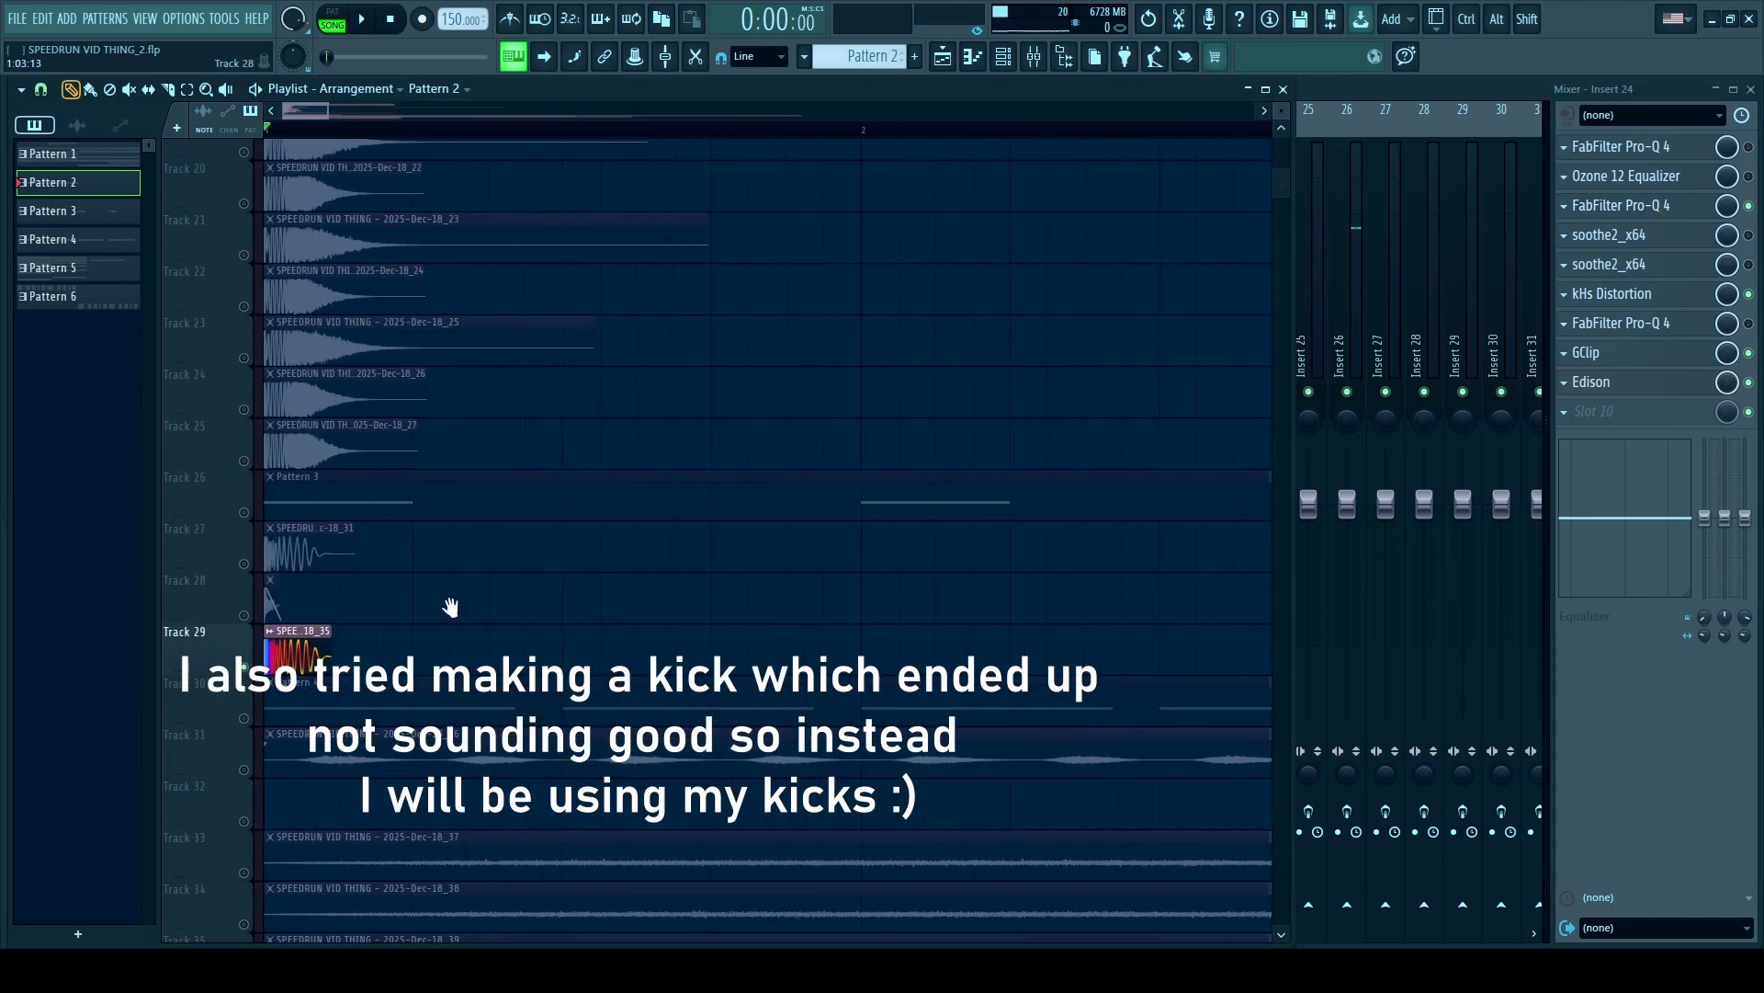
pyautogui.scroll(-3, 259, 597)
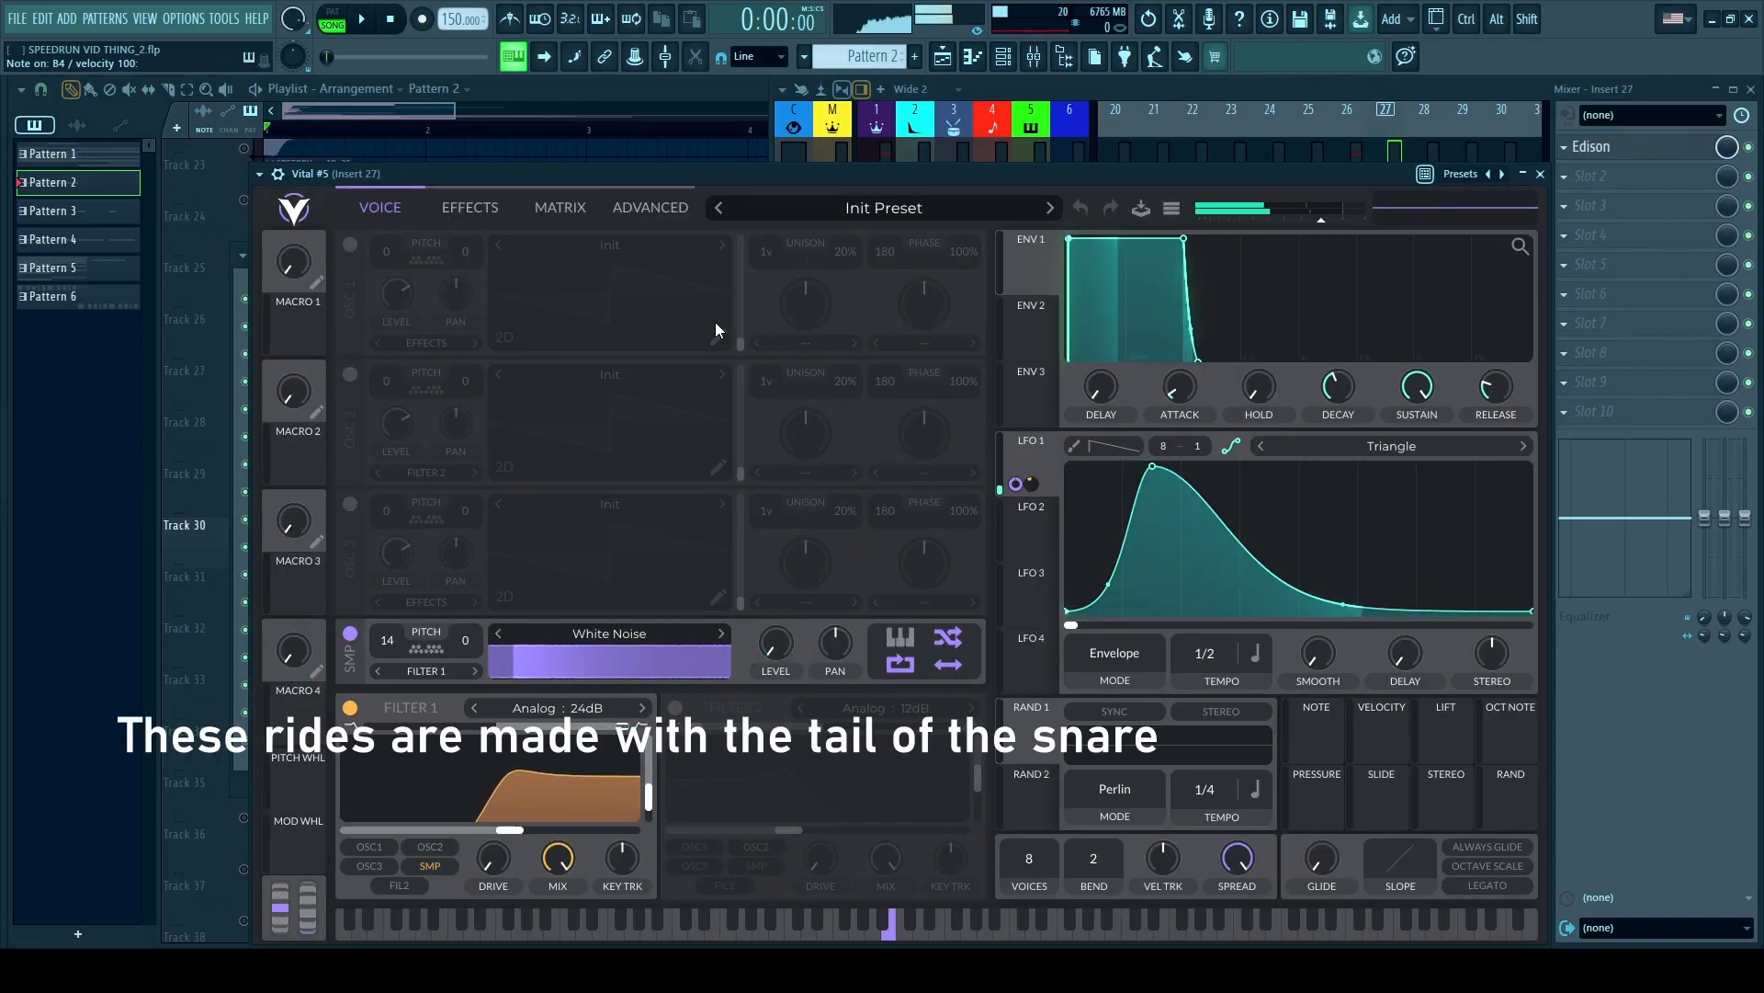
pyautogui.click(458, 206)
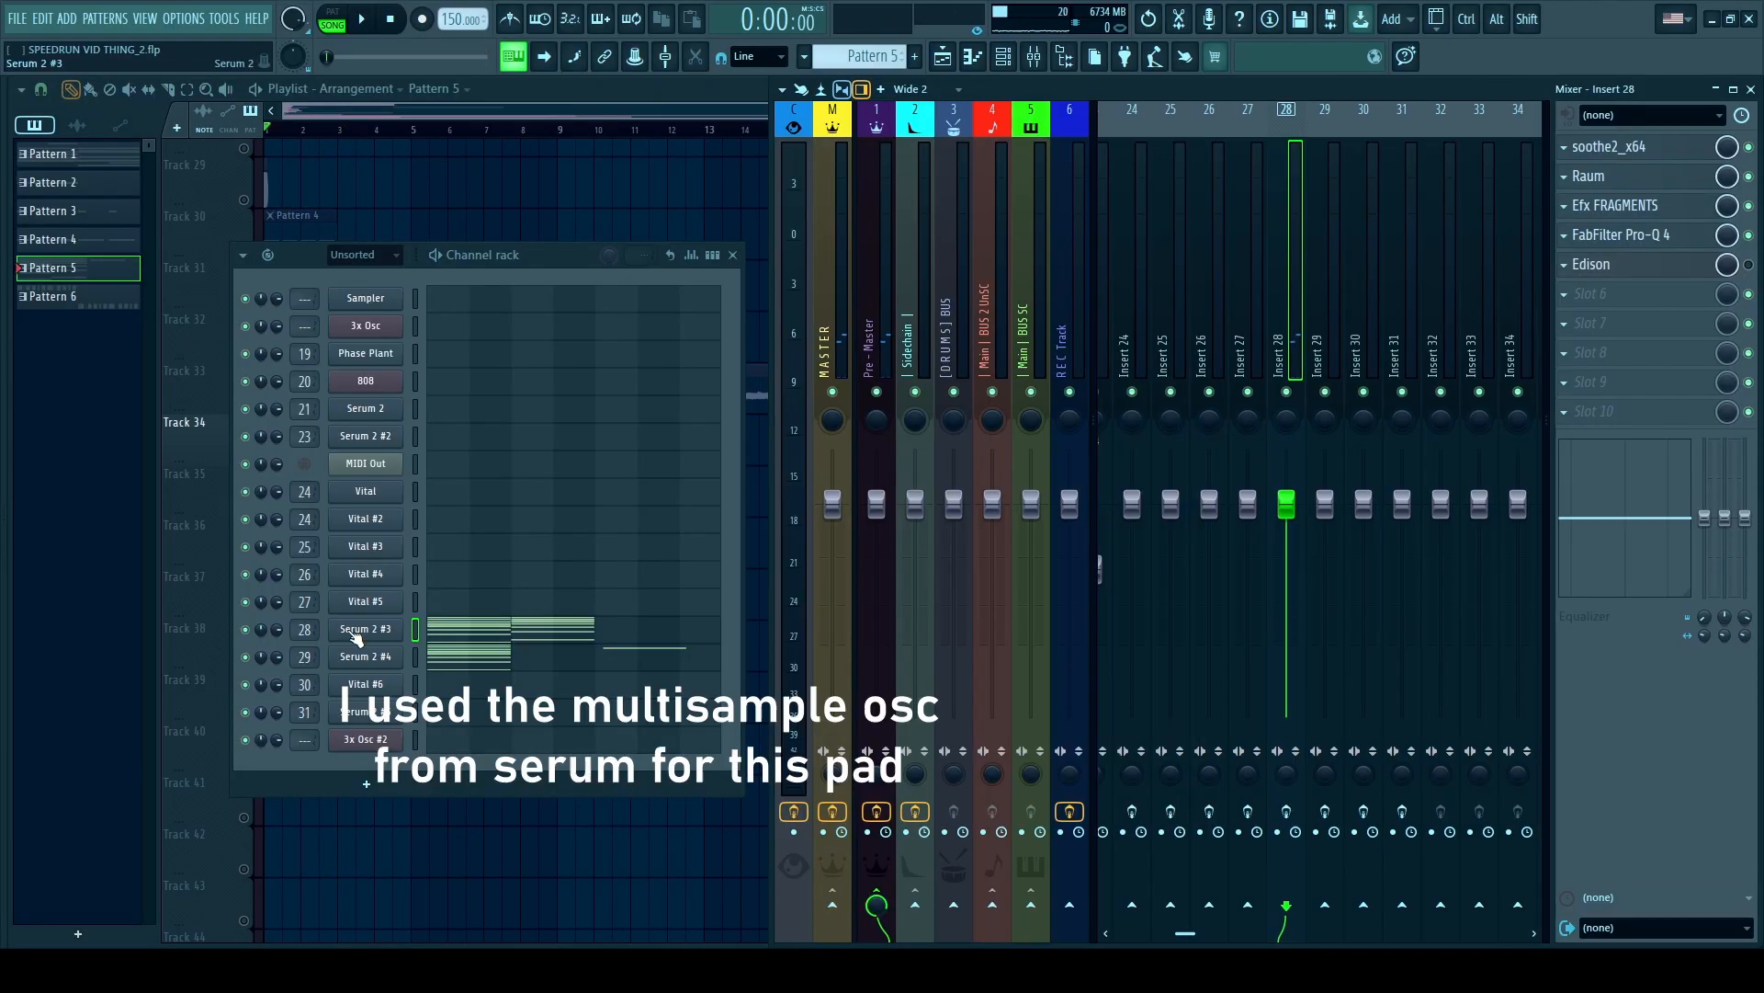
# Inspect Serum 2 #3's multisample oscillator and the pad's chords in its piano roll.
pyautogui.click(359, 630)
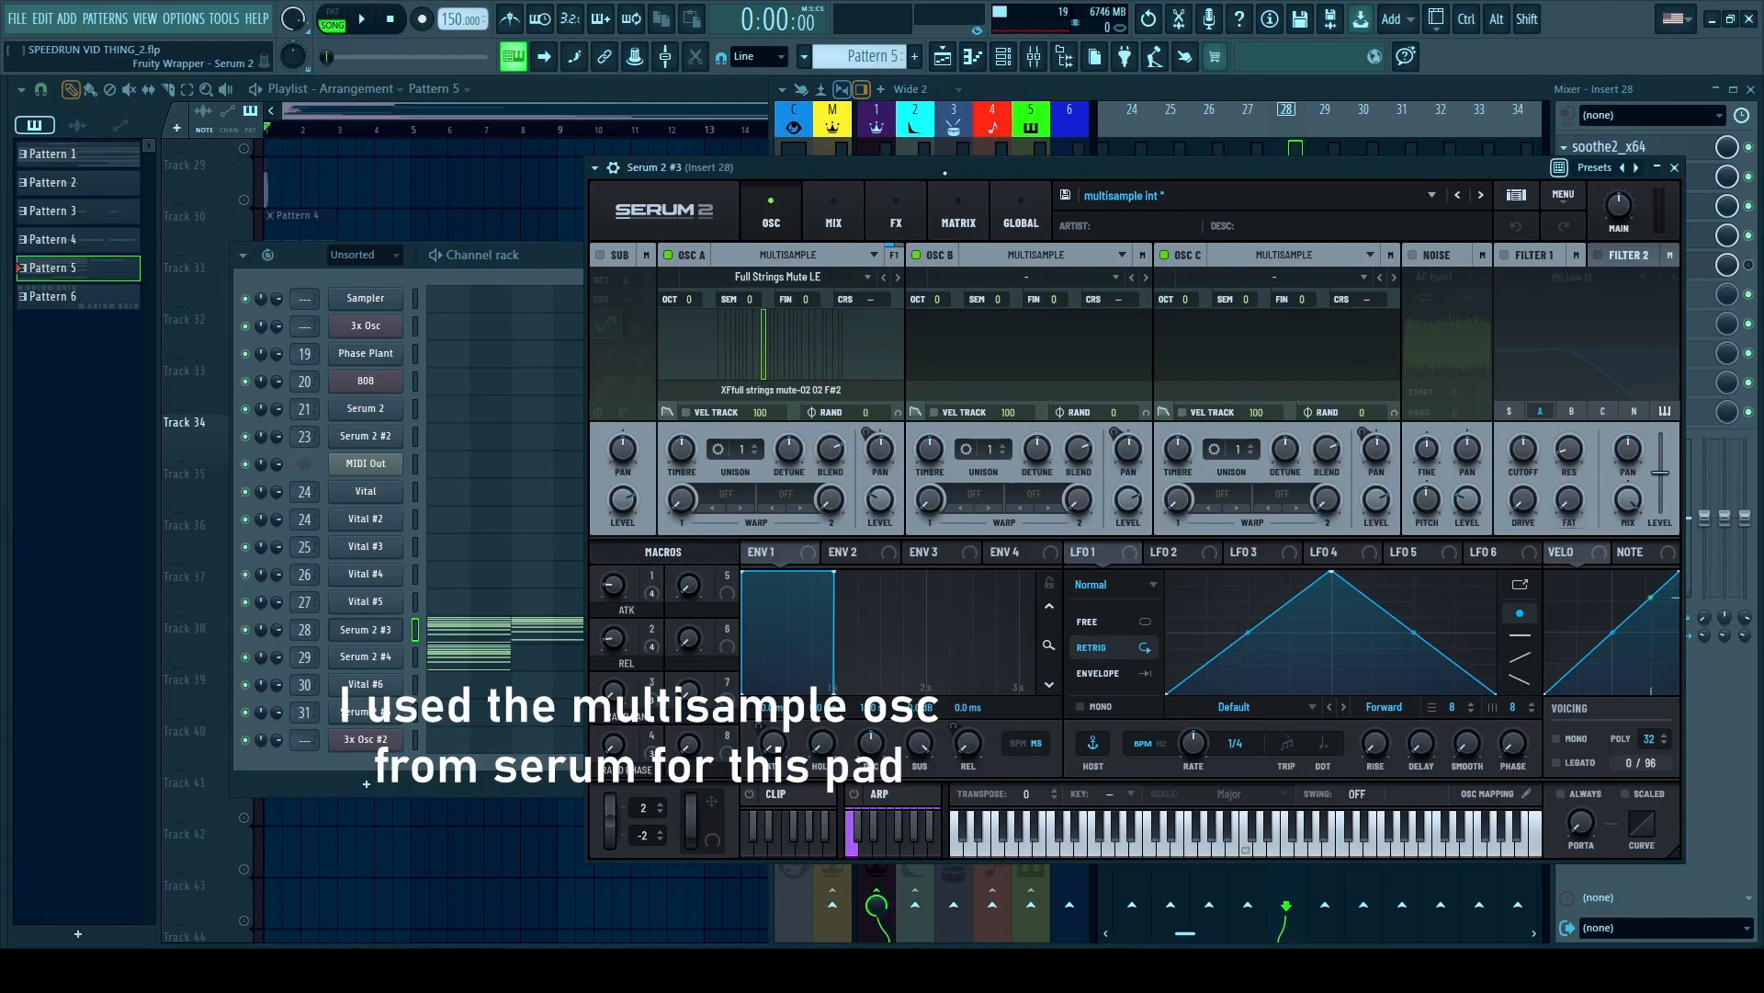
pyautogui.moveTo(945, 172); pyautogui.dragTo(648, 168)
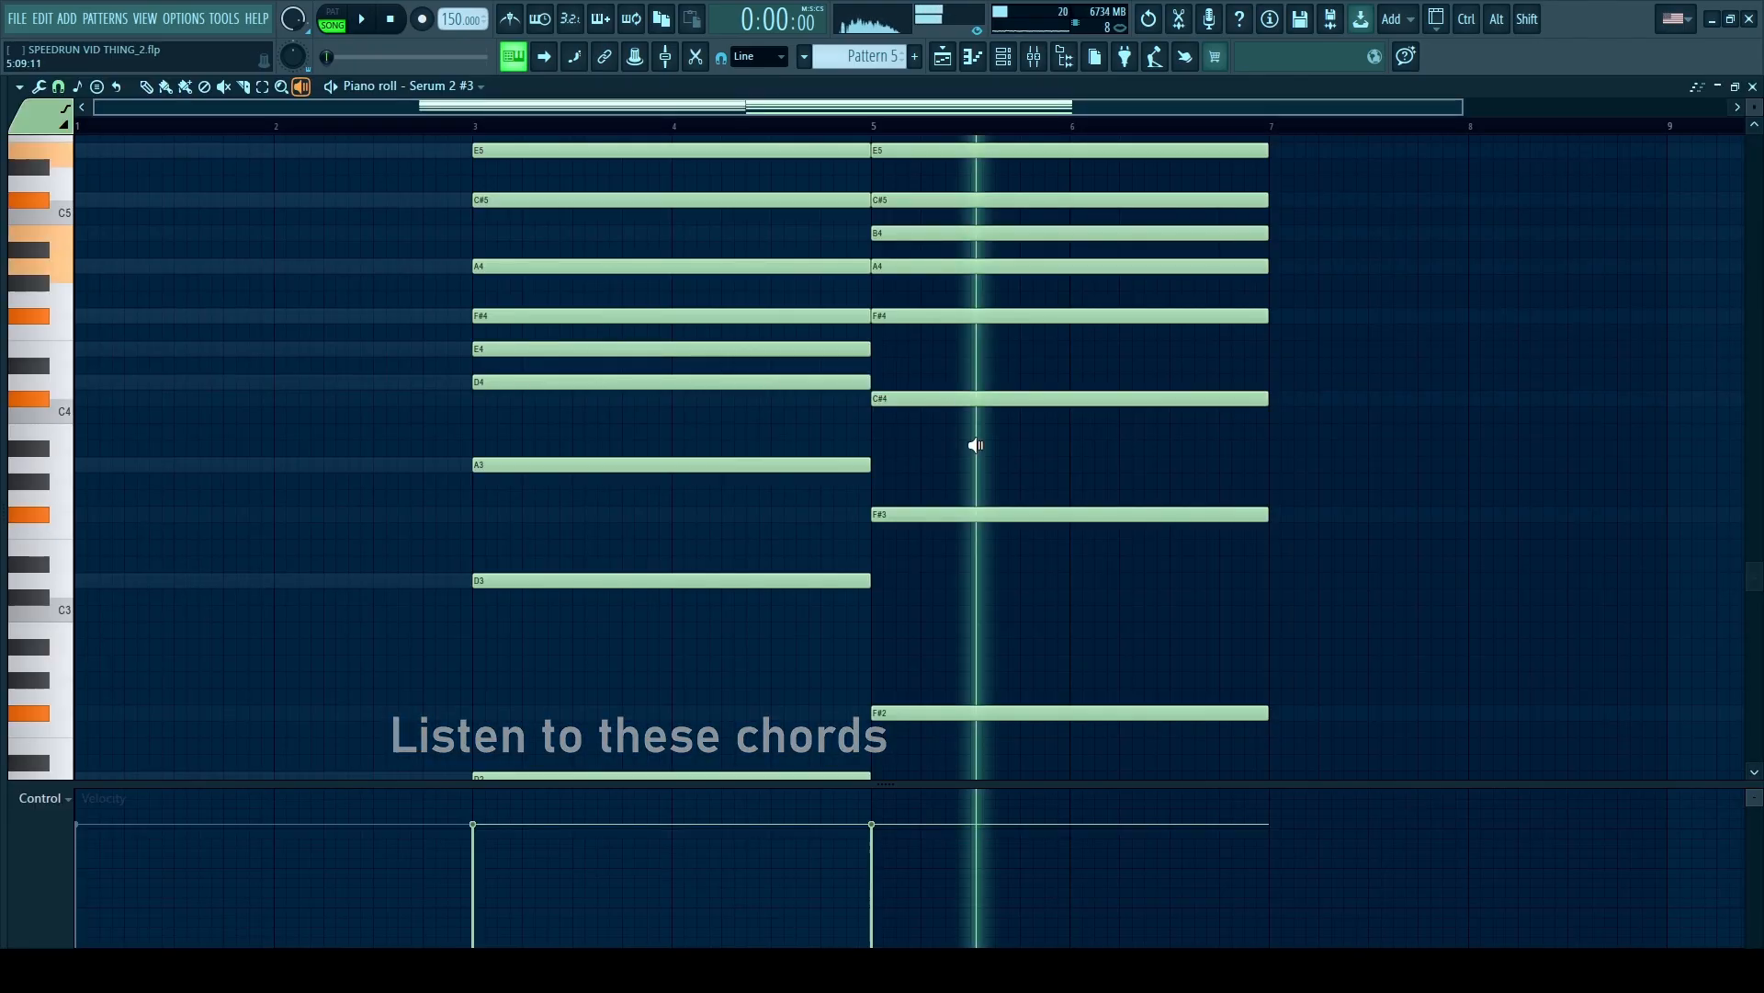
pyautogui.moveTo(975, 445); pyautogui.dragTo(922, 575)
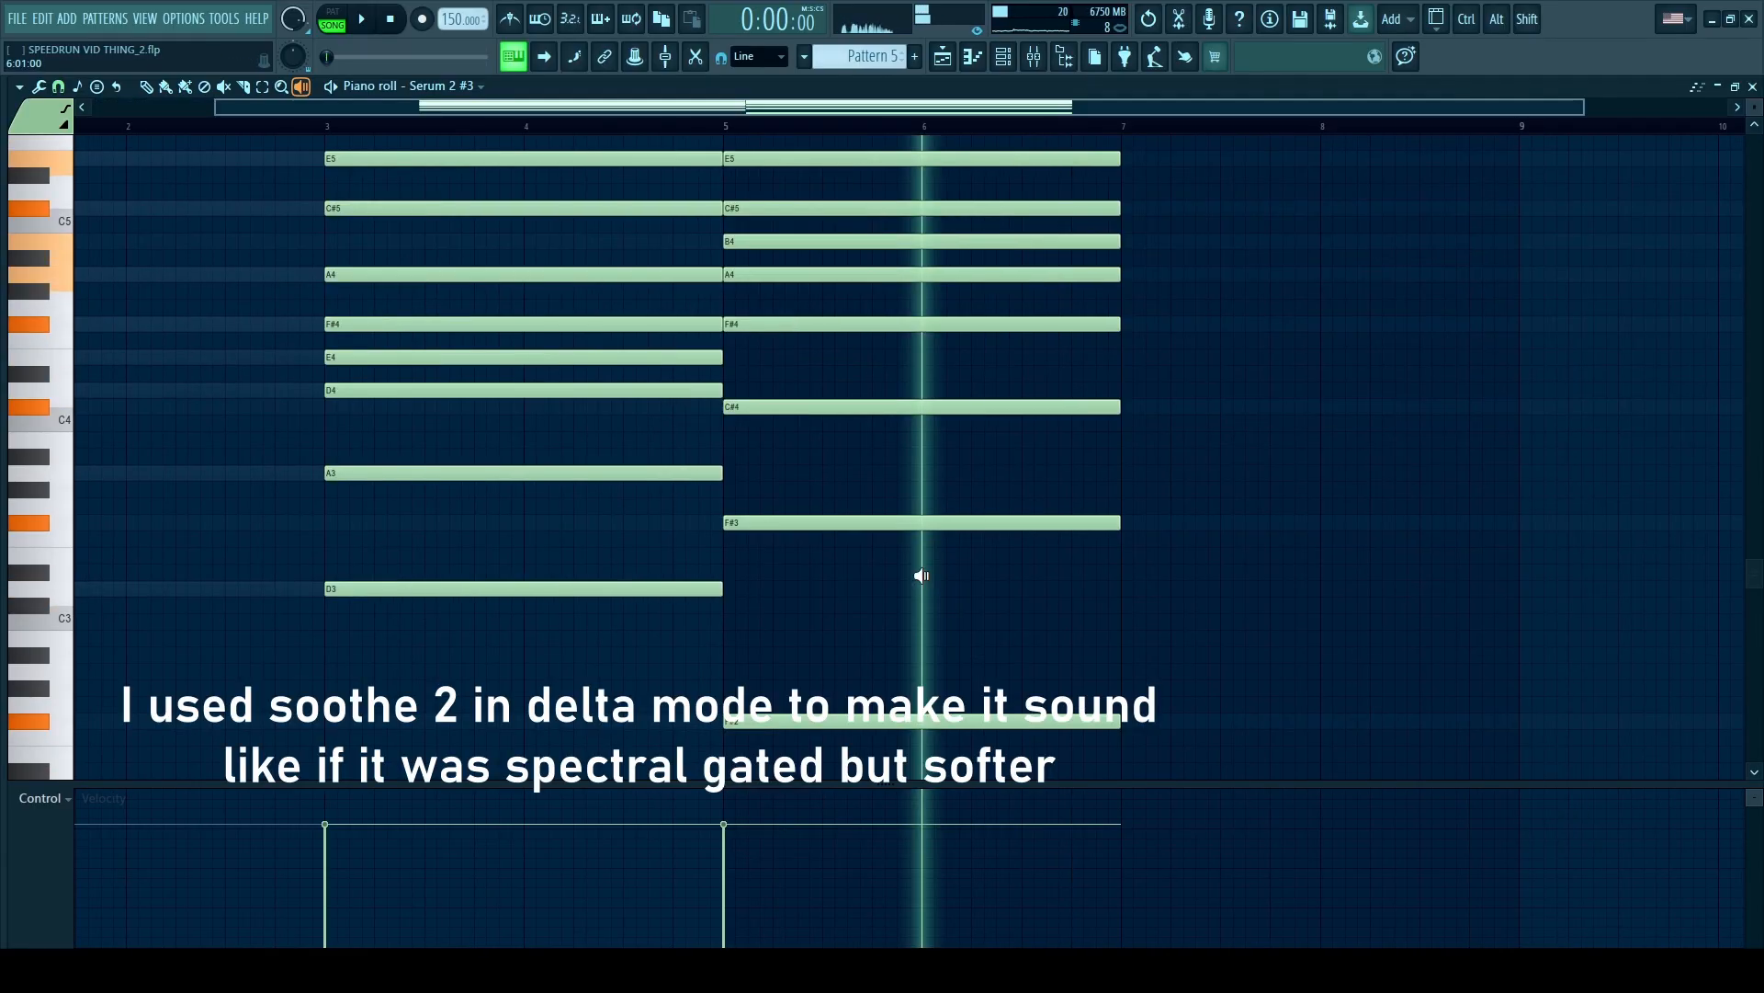
# Play the pad chords from bar 5 in pattern mode and inspect soothe2's delta settings on Insert 28.
pyautogui.click(332, 18)
pyautogui.click(728, 127)
pyautogui.press('space')
pyautogui.click(1042, 65)
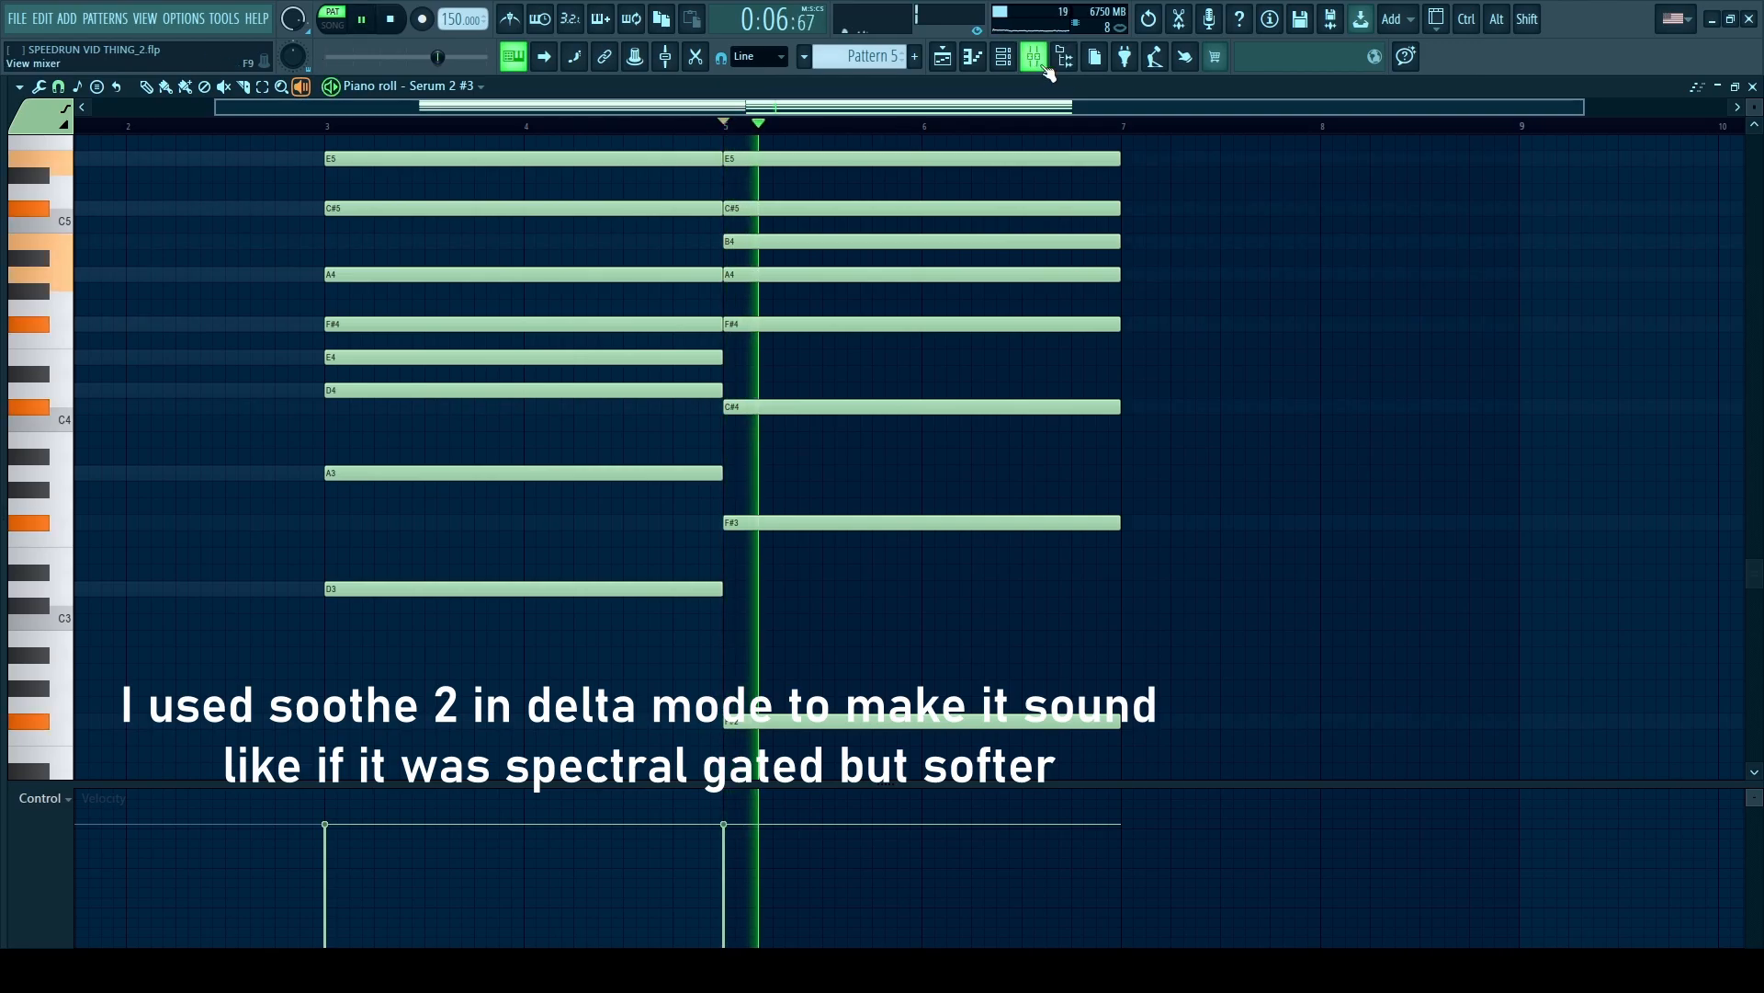
pyautogui.click(1612, 148)
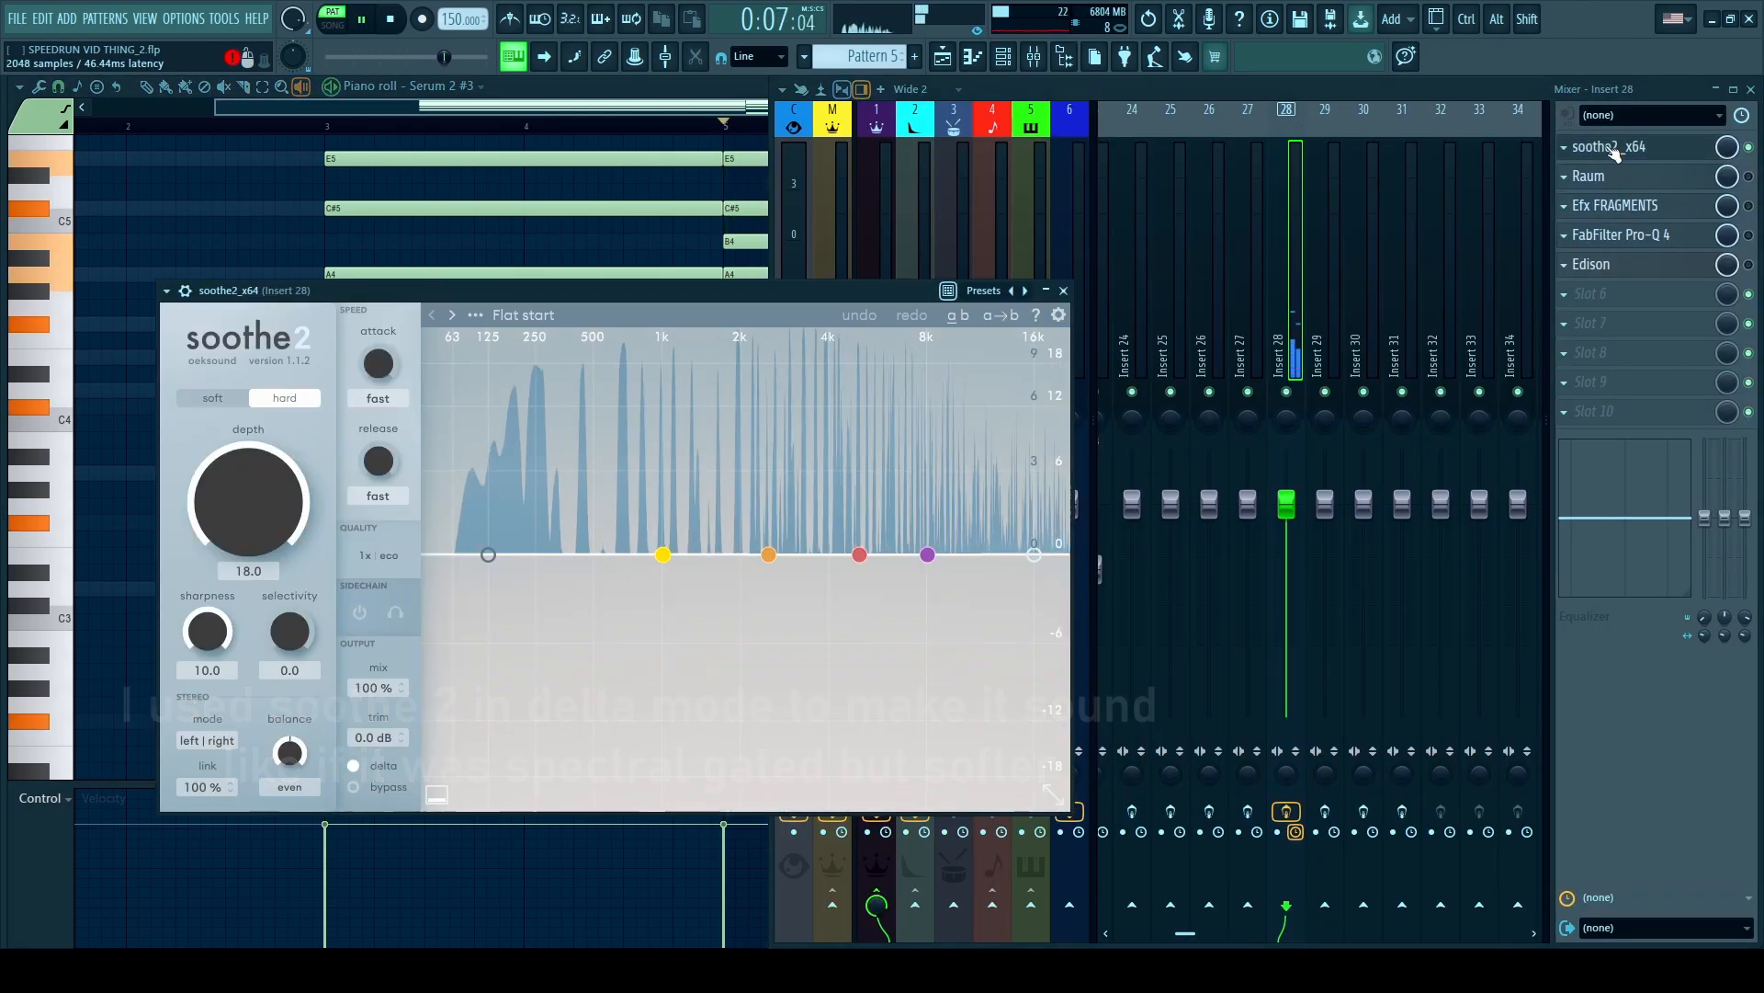
pyautogui.click(1064, 291)
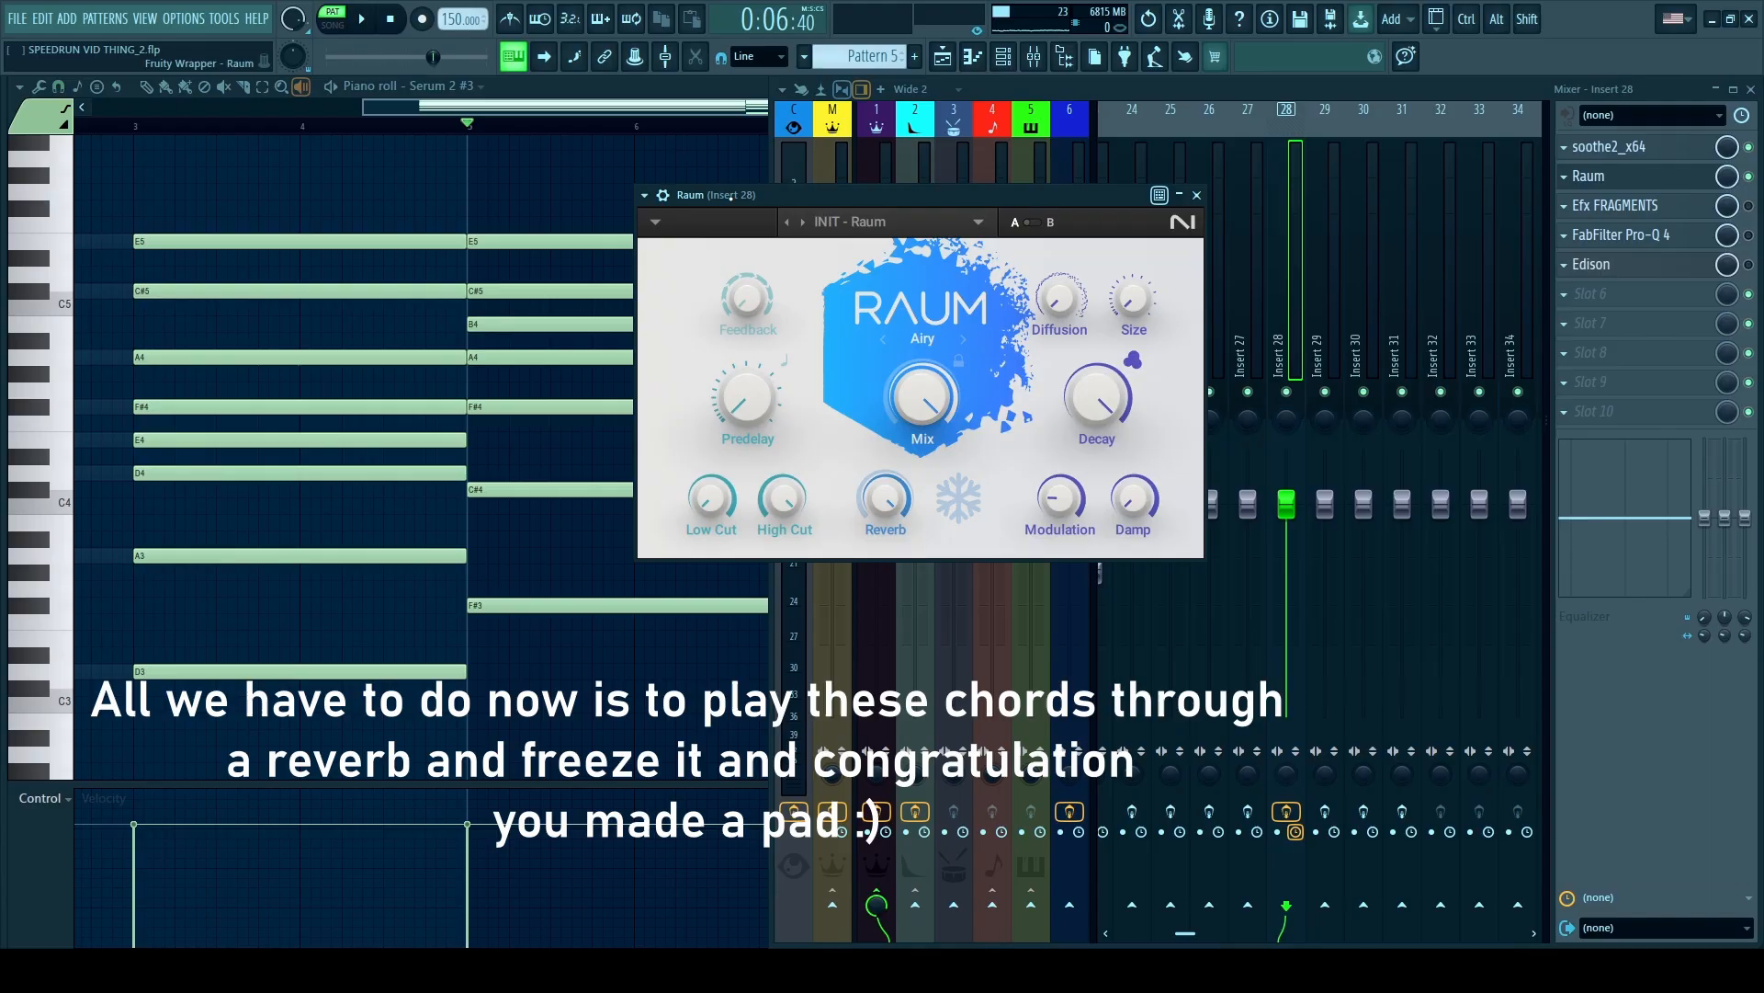
# Play the pad chords through Raum on Insert 28 and toggle its reverb freeze to sustain them.
pyautogui.moveTo(713, 194); pyautogui.dragTo(749, 191)
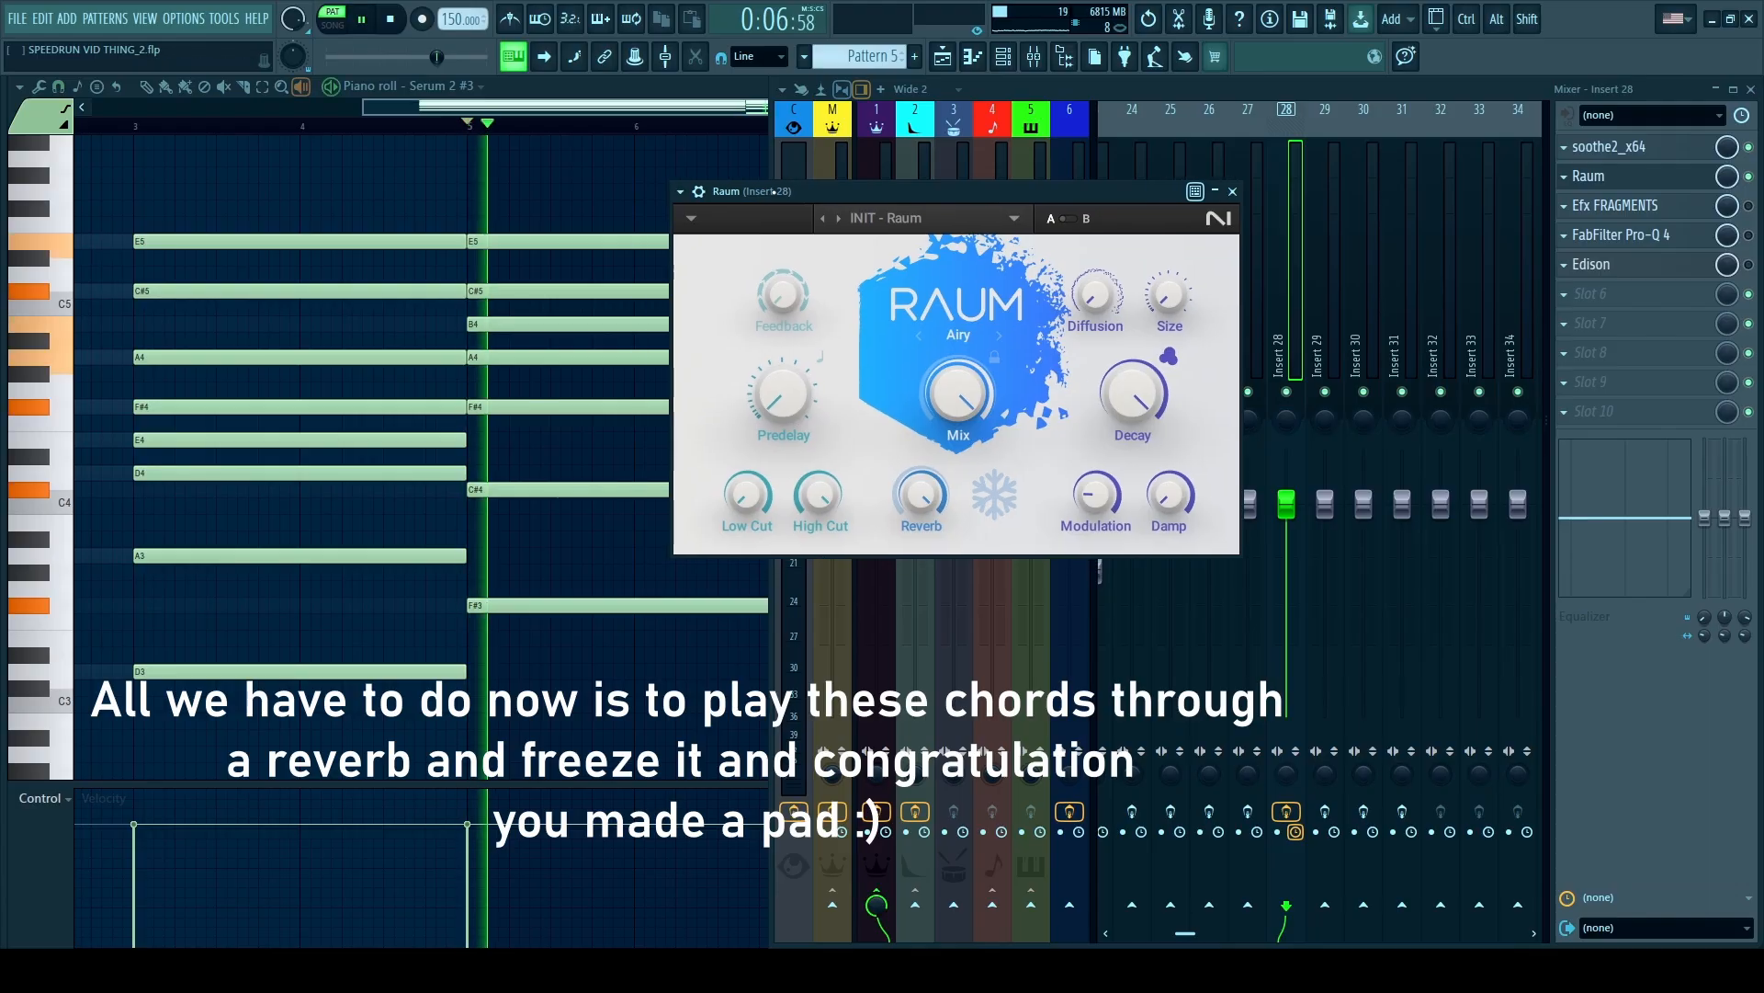
pyautogui.click(993, 496)
pyautogui.press('space')
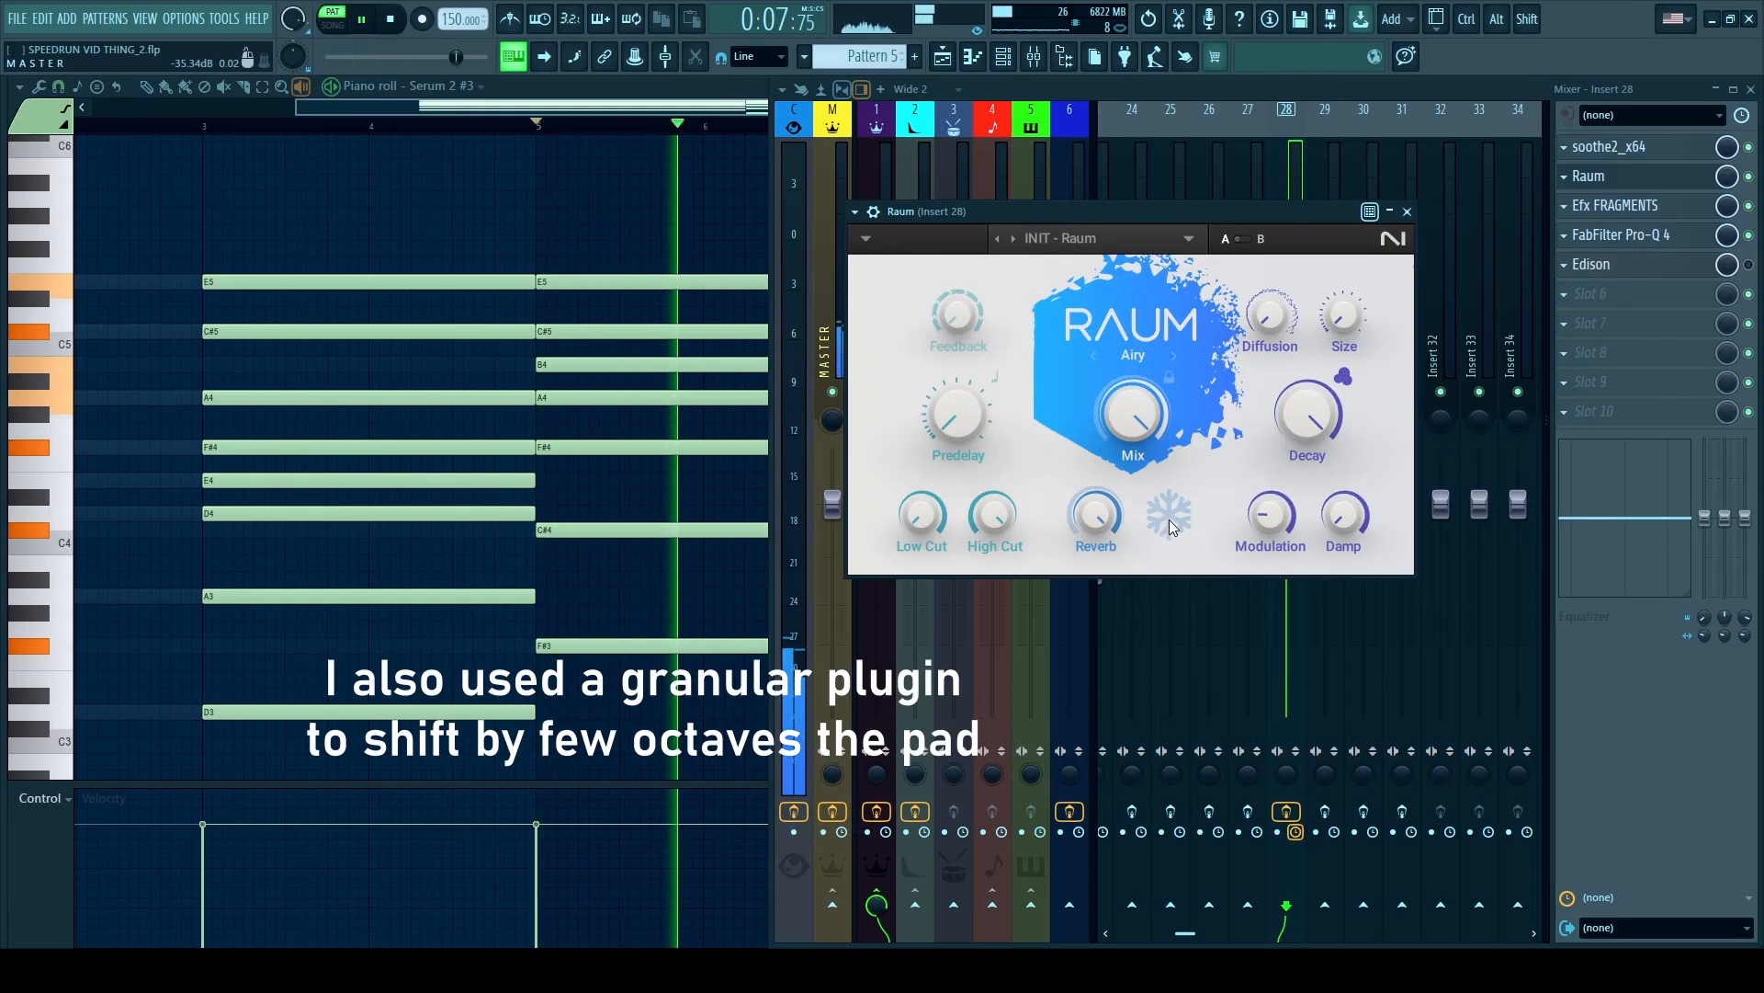
pyautogui.click(1164, 518)
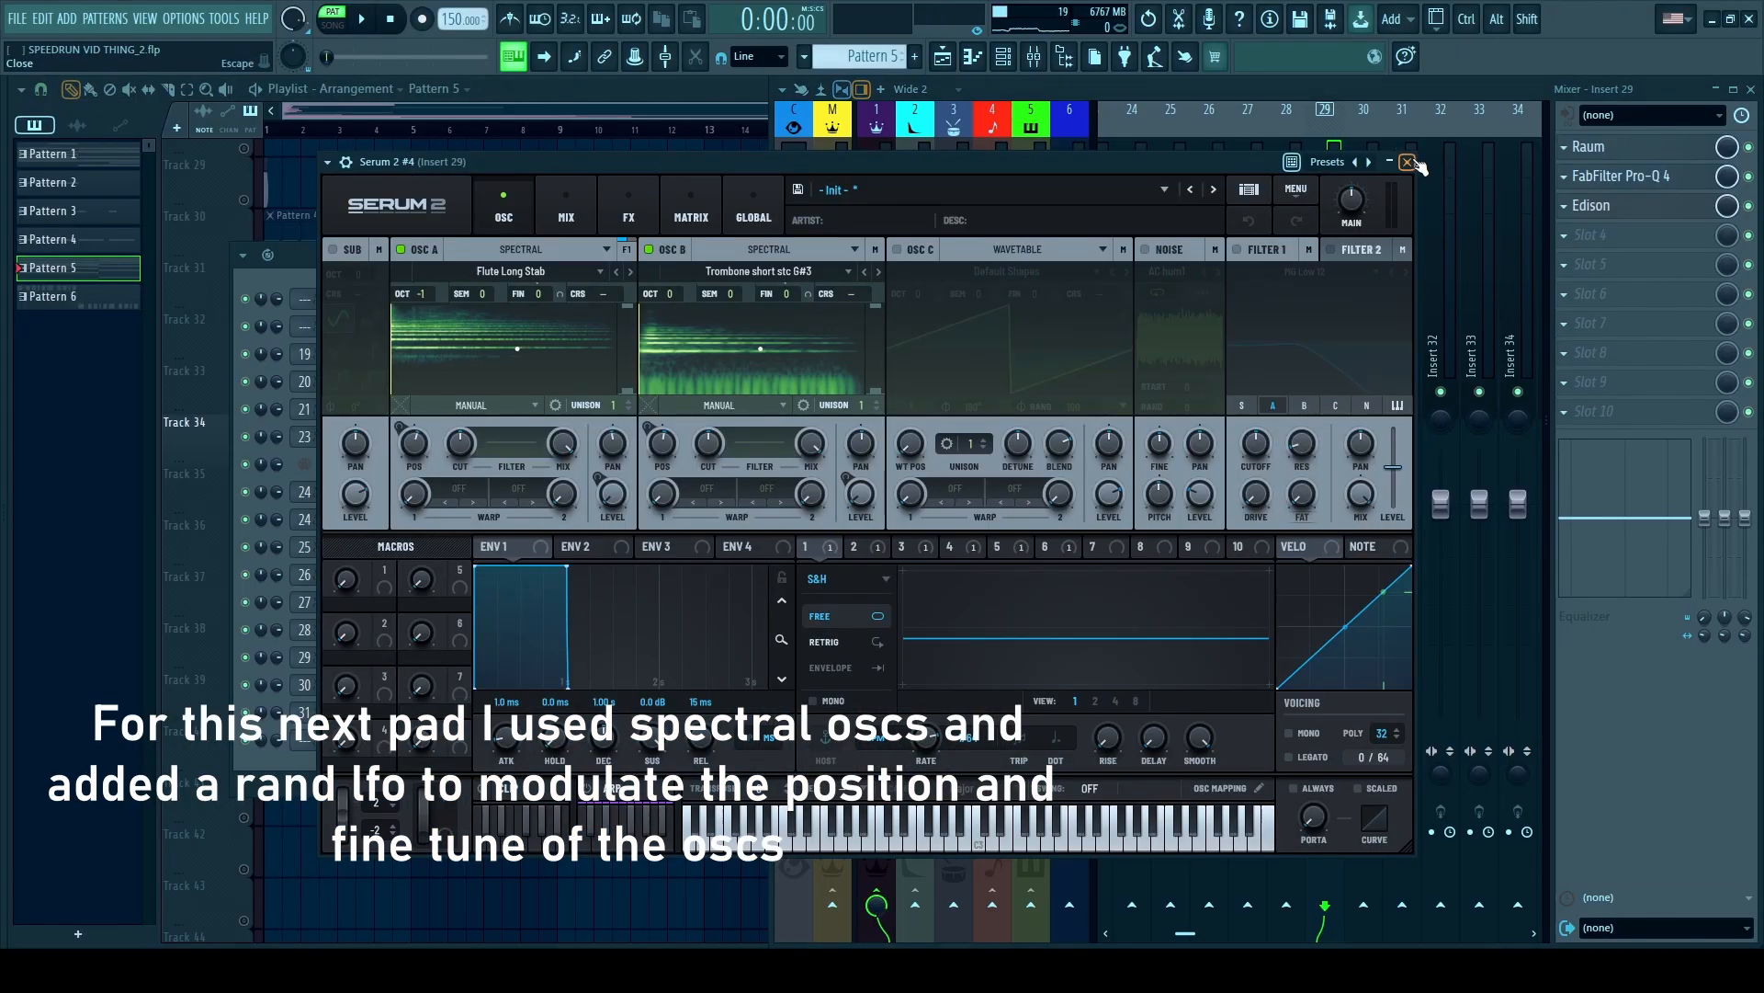
# Review Serum 2 #4's mix, effects and spectral oscillators, then play Pattern 5 and inspect Raum on Insert 29.
pyautogui.click(553, 214)
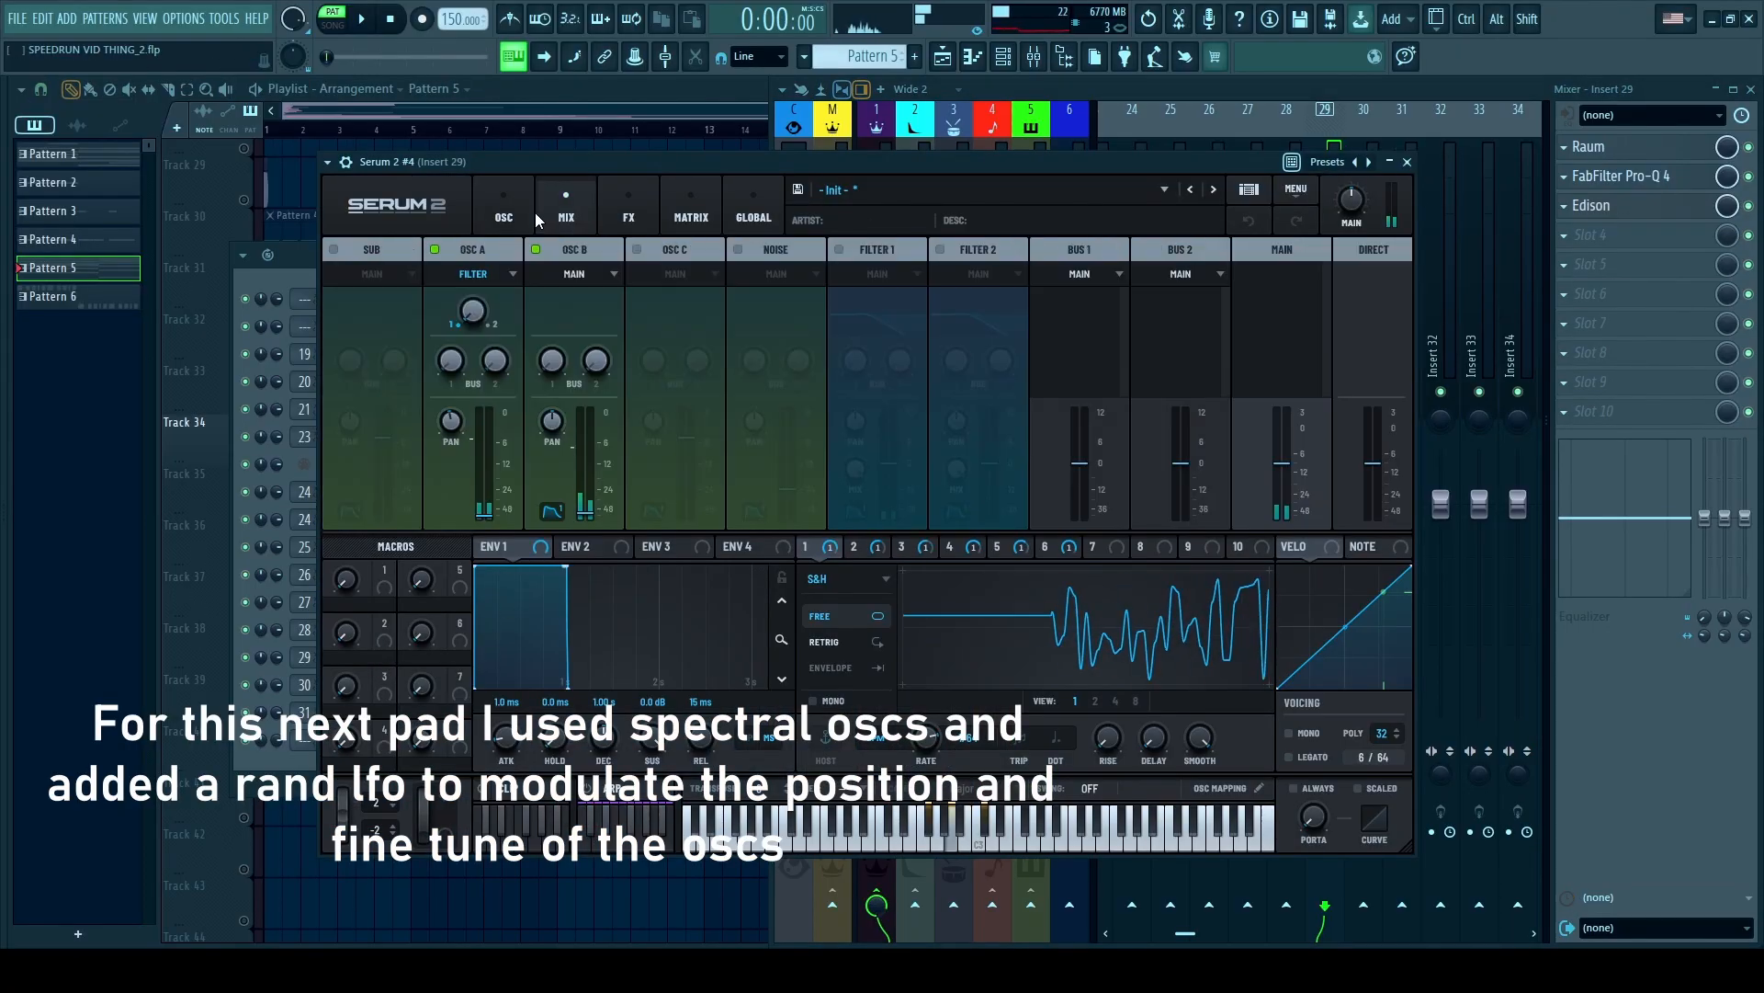
pyautogui.click(620, 208)
pyautogui.click(517, 193)
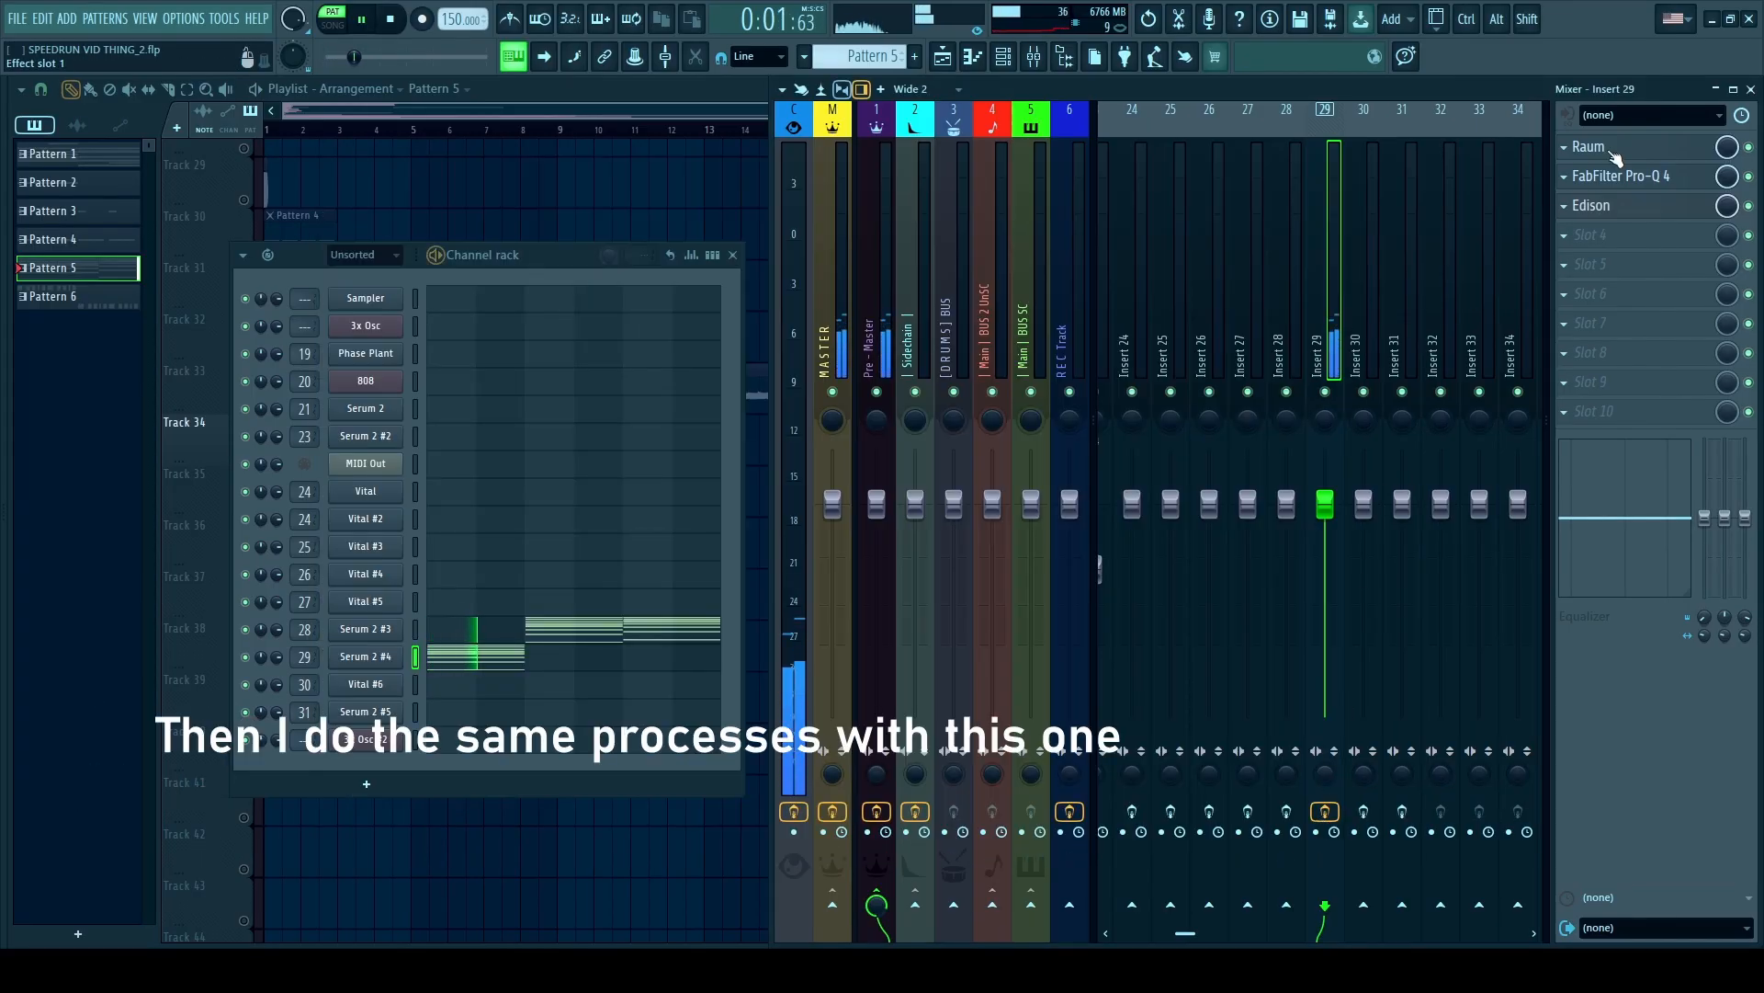
pyautogui.press('space')
pyautogui.click(1613, 154)
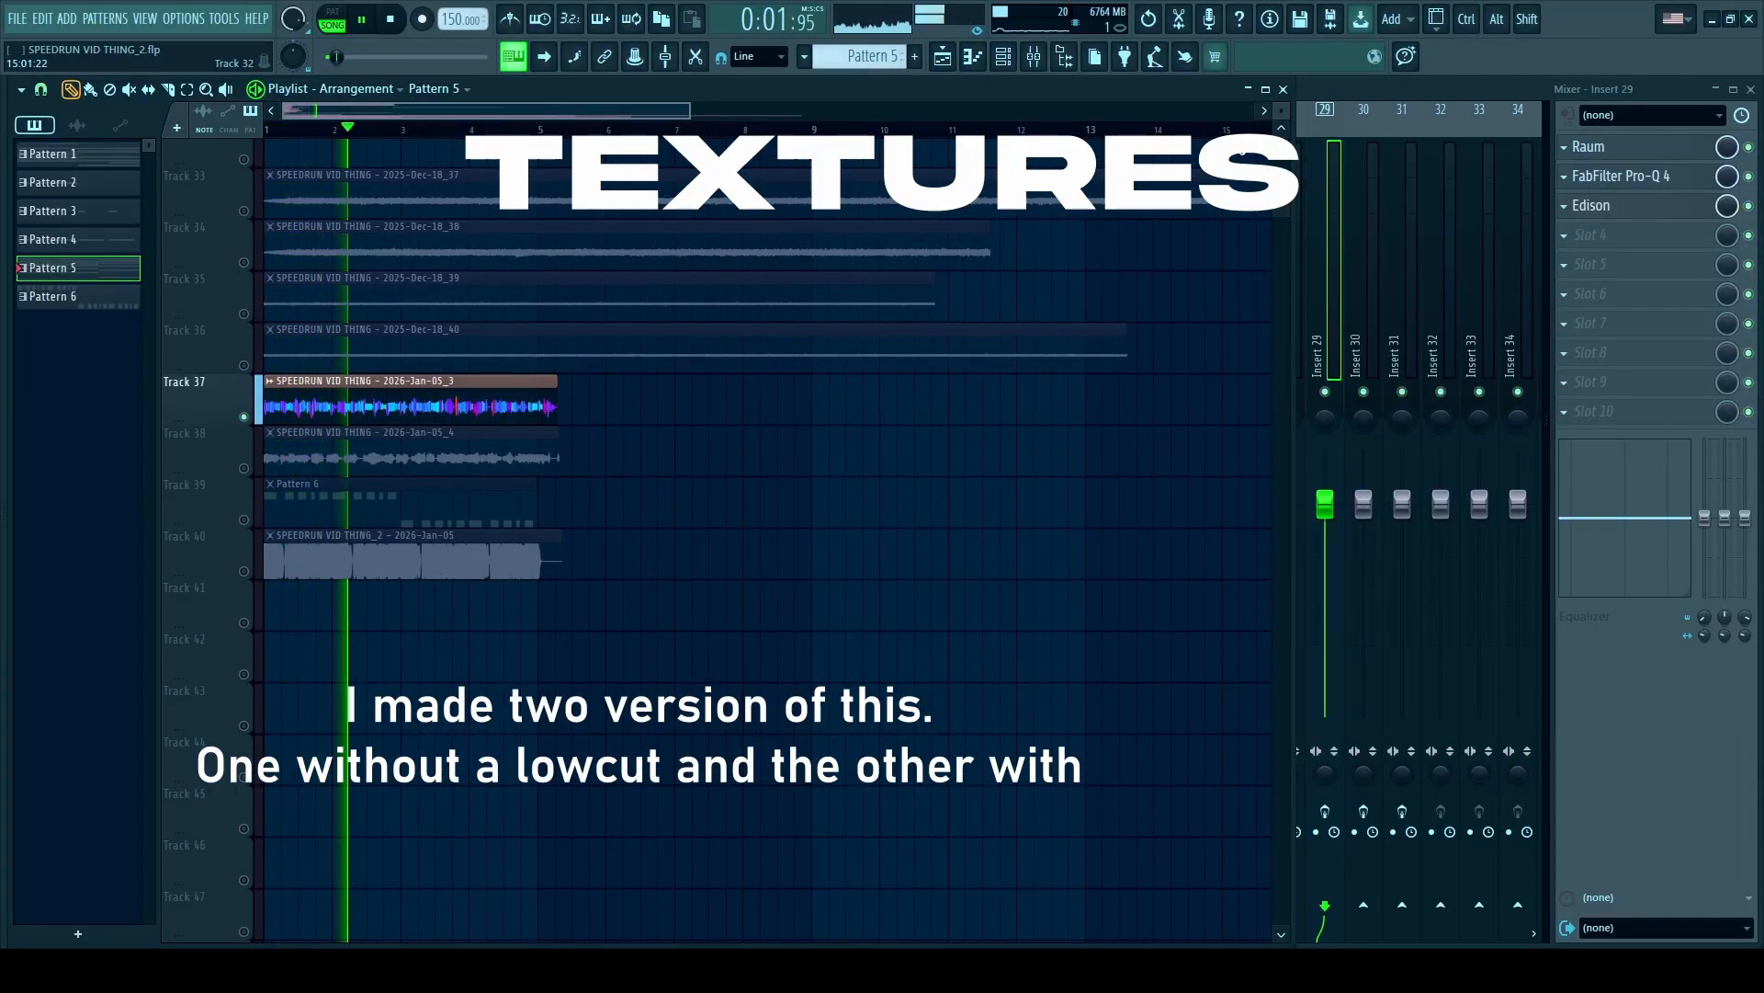
# Play test notes in Vital #6 while inspecting its effects, oscillator voice and LFO 1 modulation for the textures.
pyautogui.click(1324, 184)
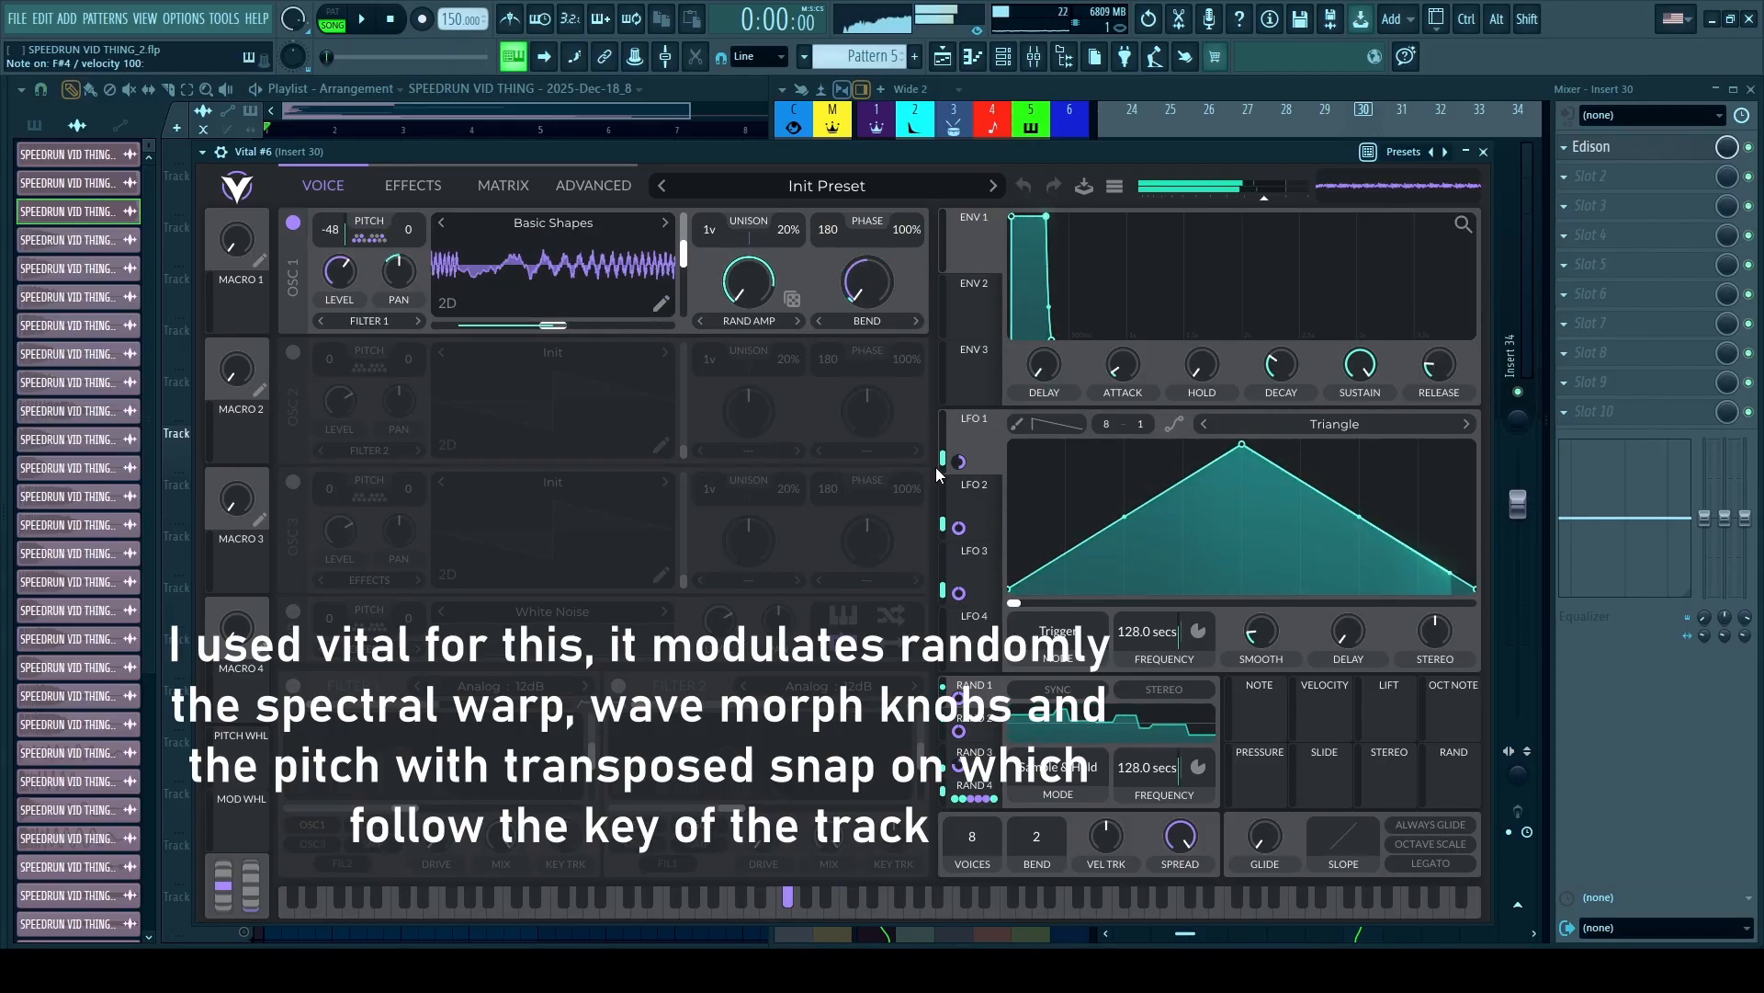
pyautogui.click(397, 170)
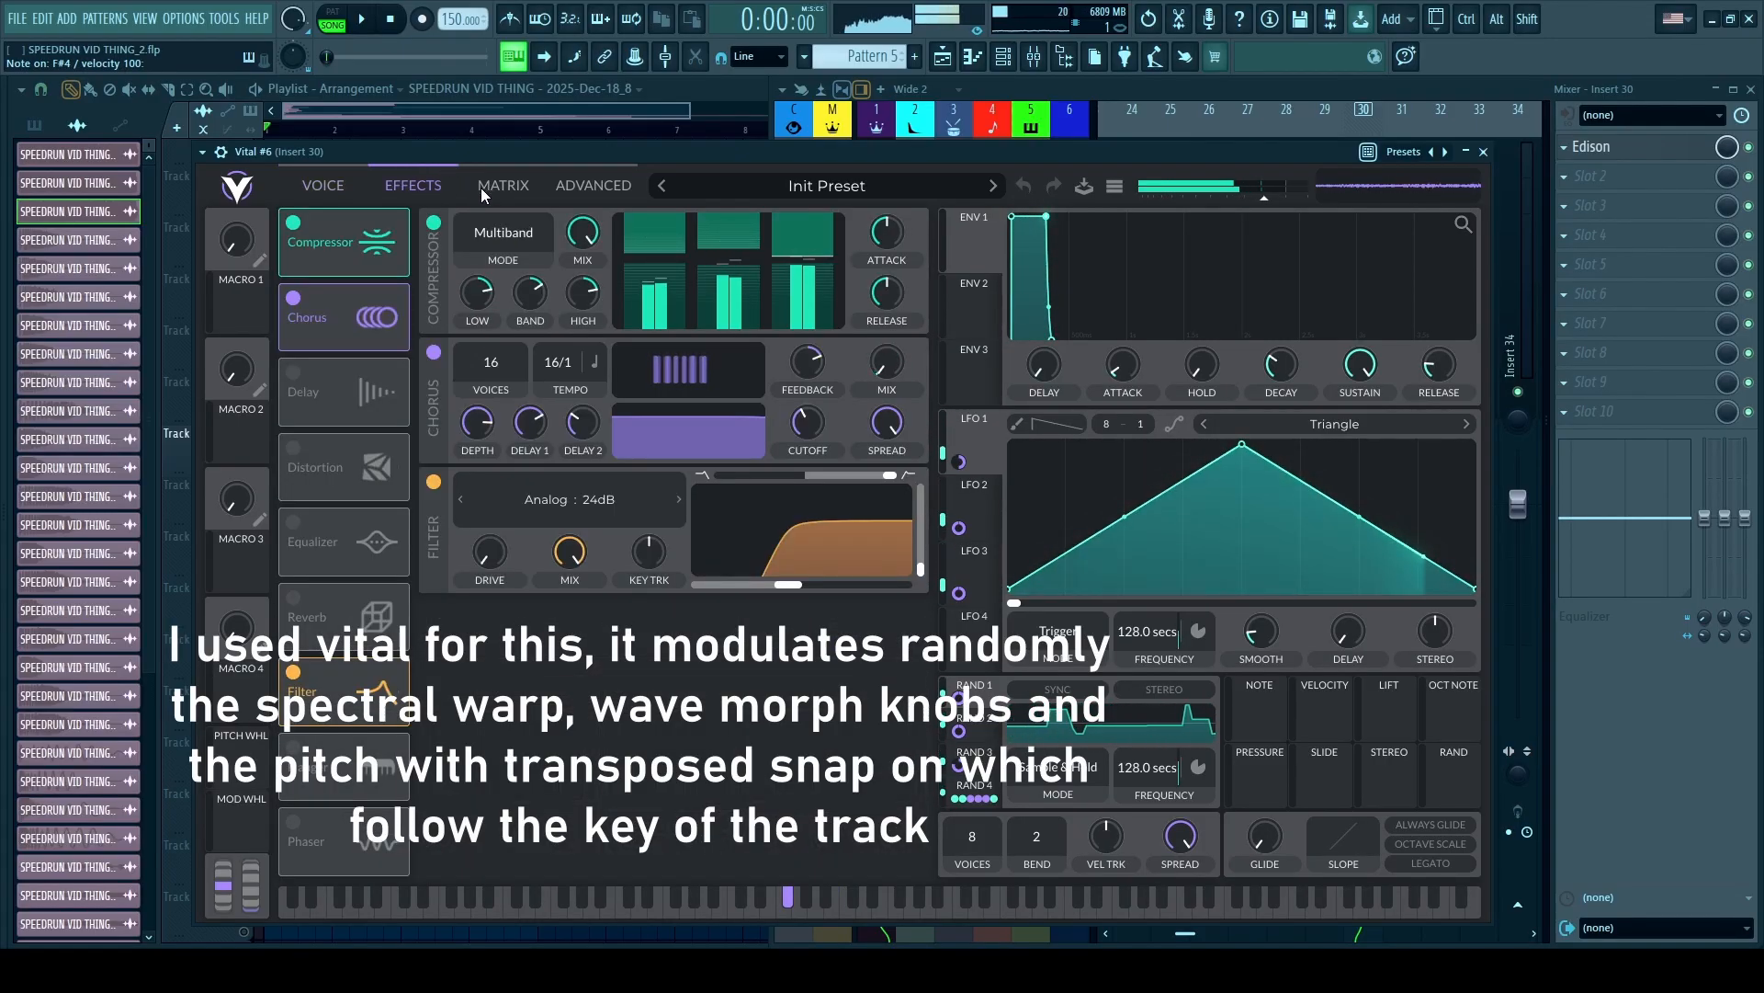
pyautogui.click(325, 183)
pyautogui.click(980, 443)
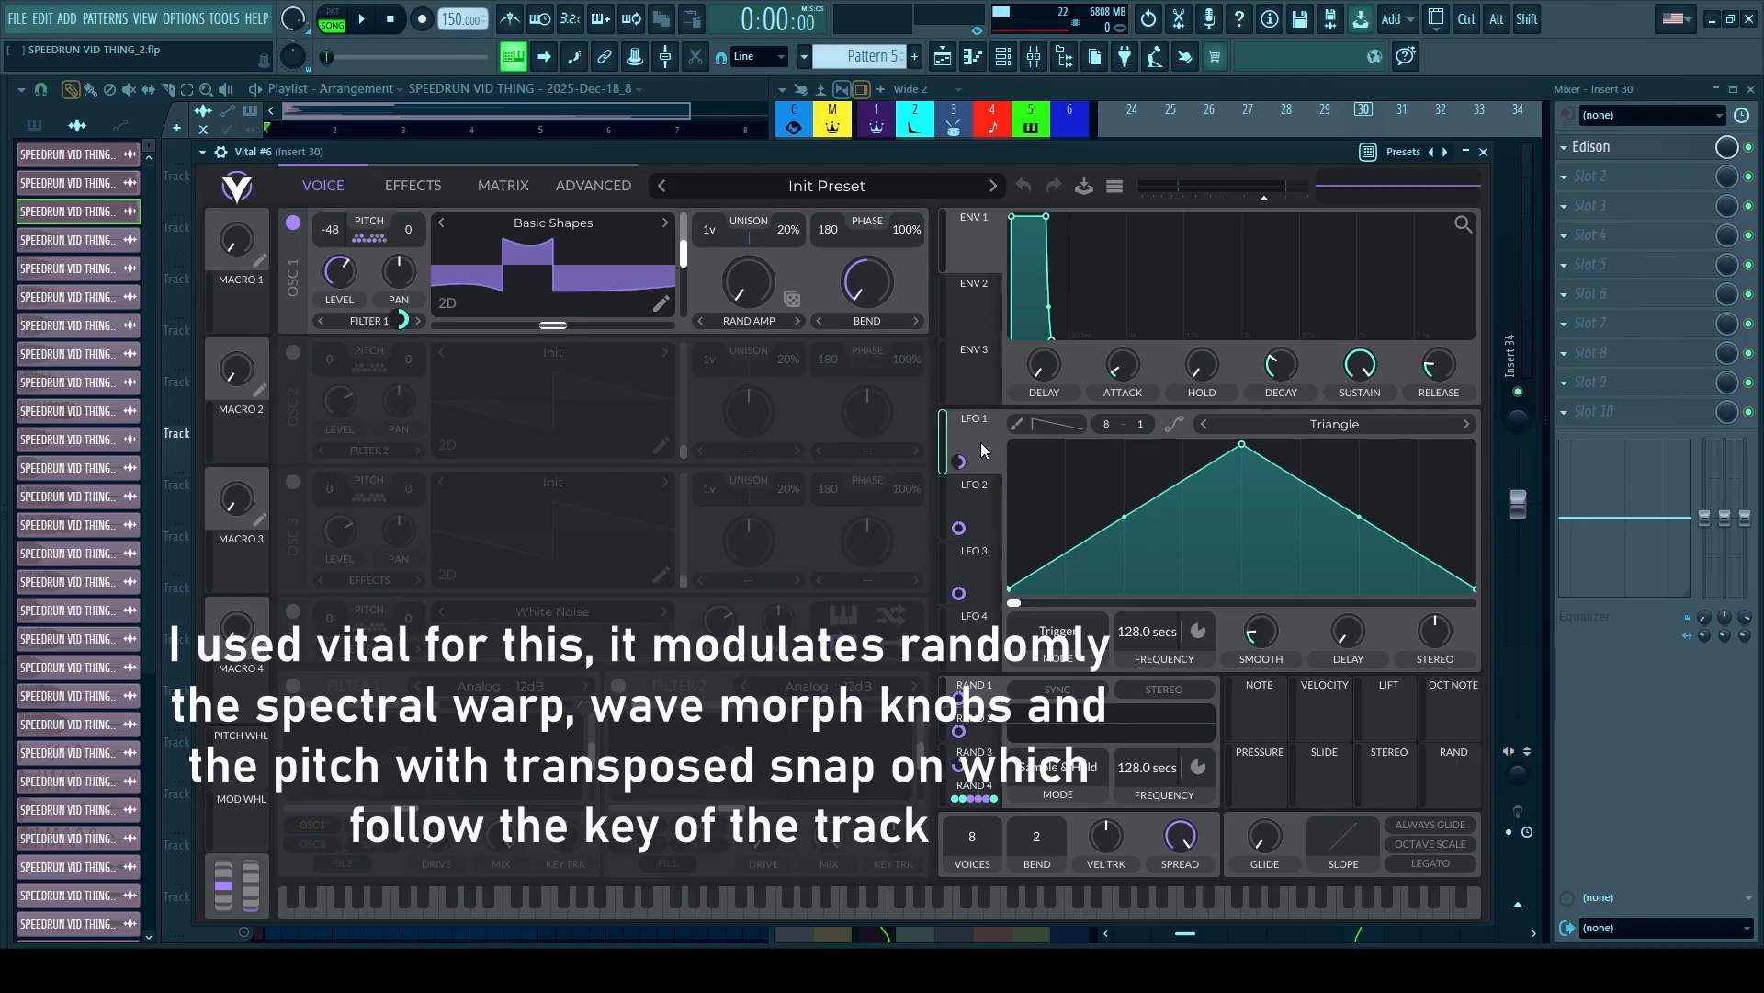
pyautogui.press('m')
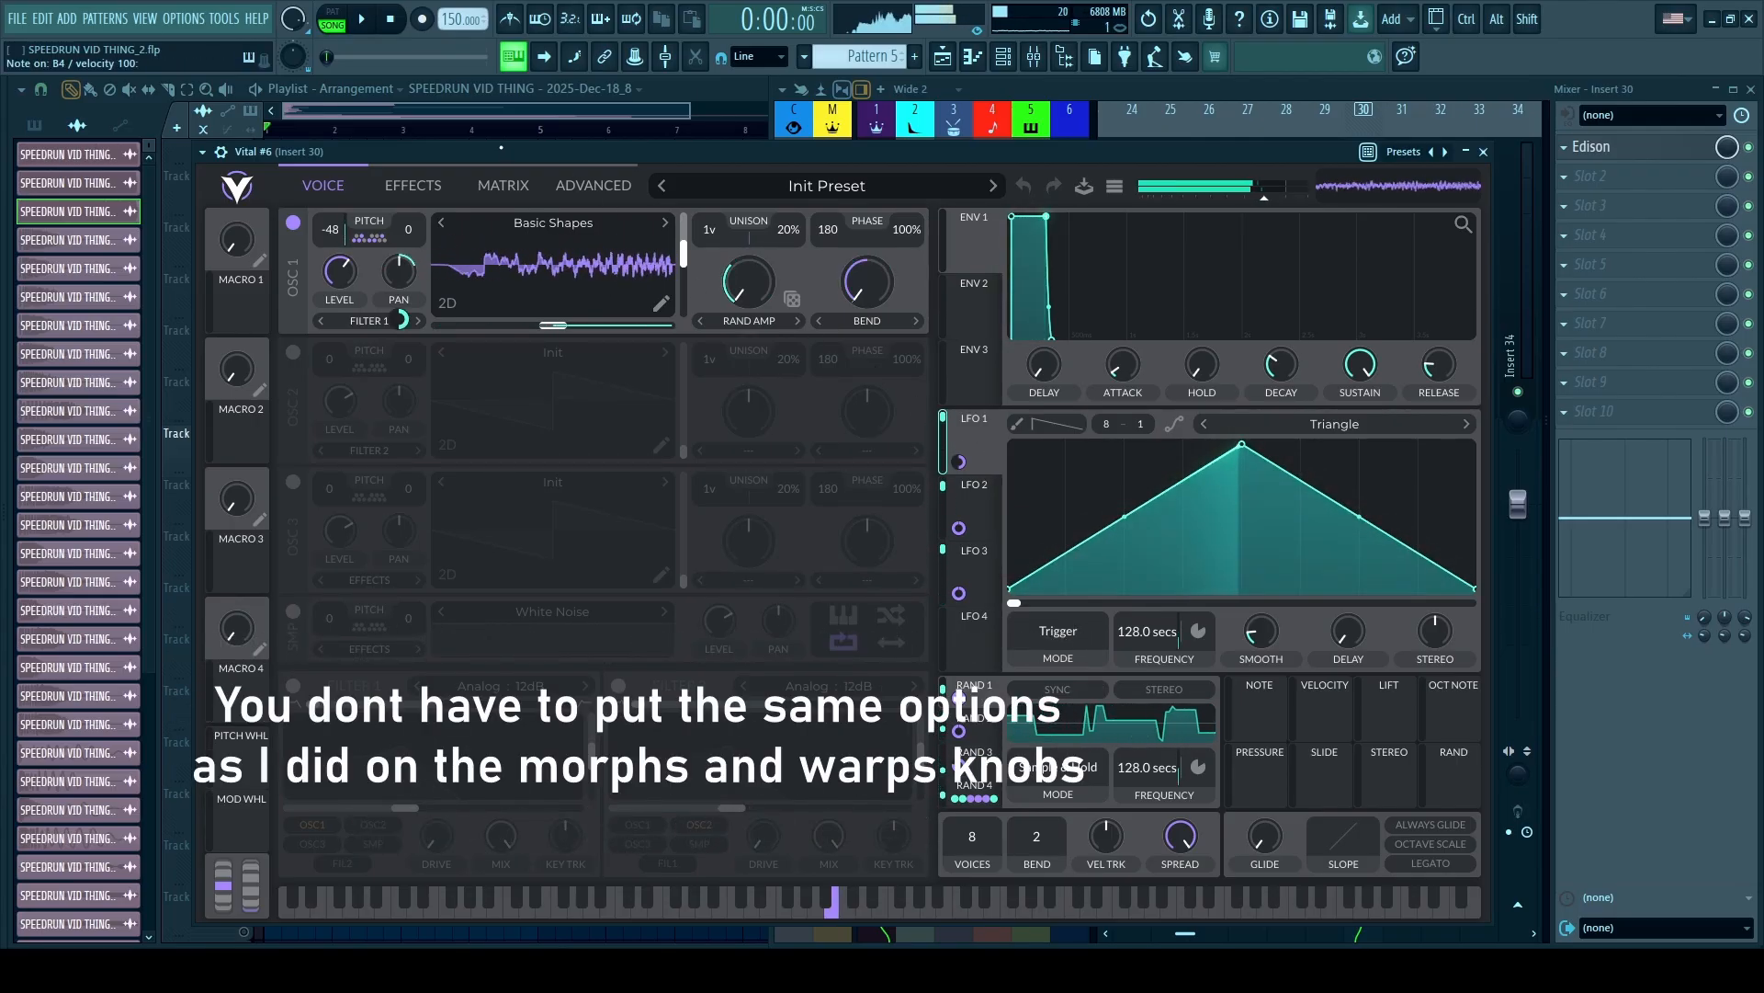
pyautogui.press('g')
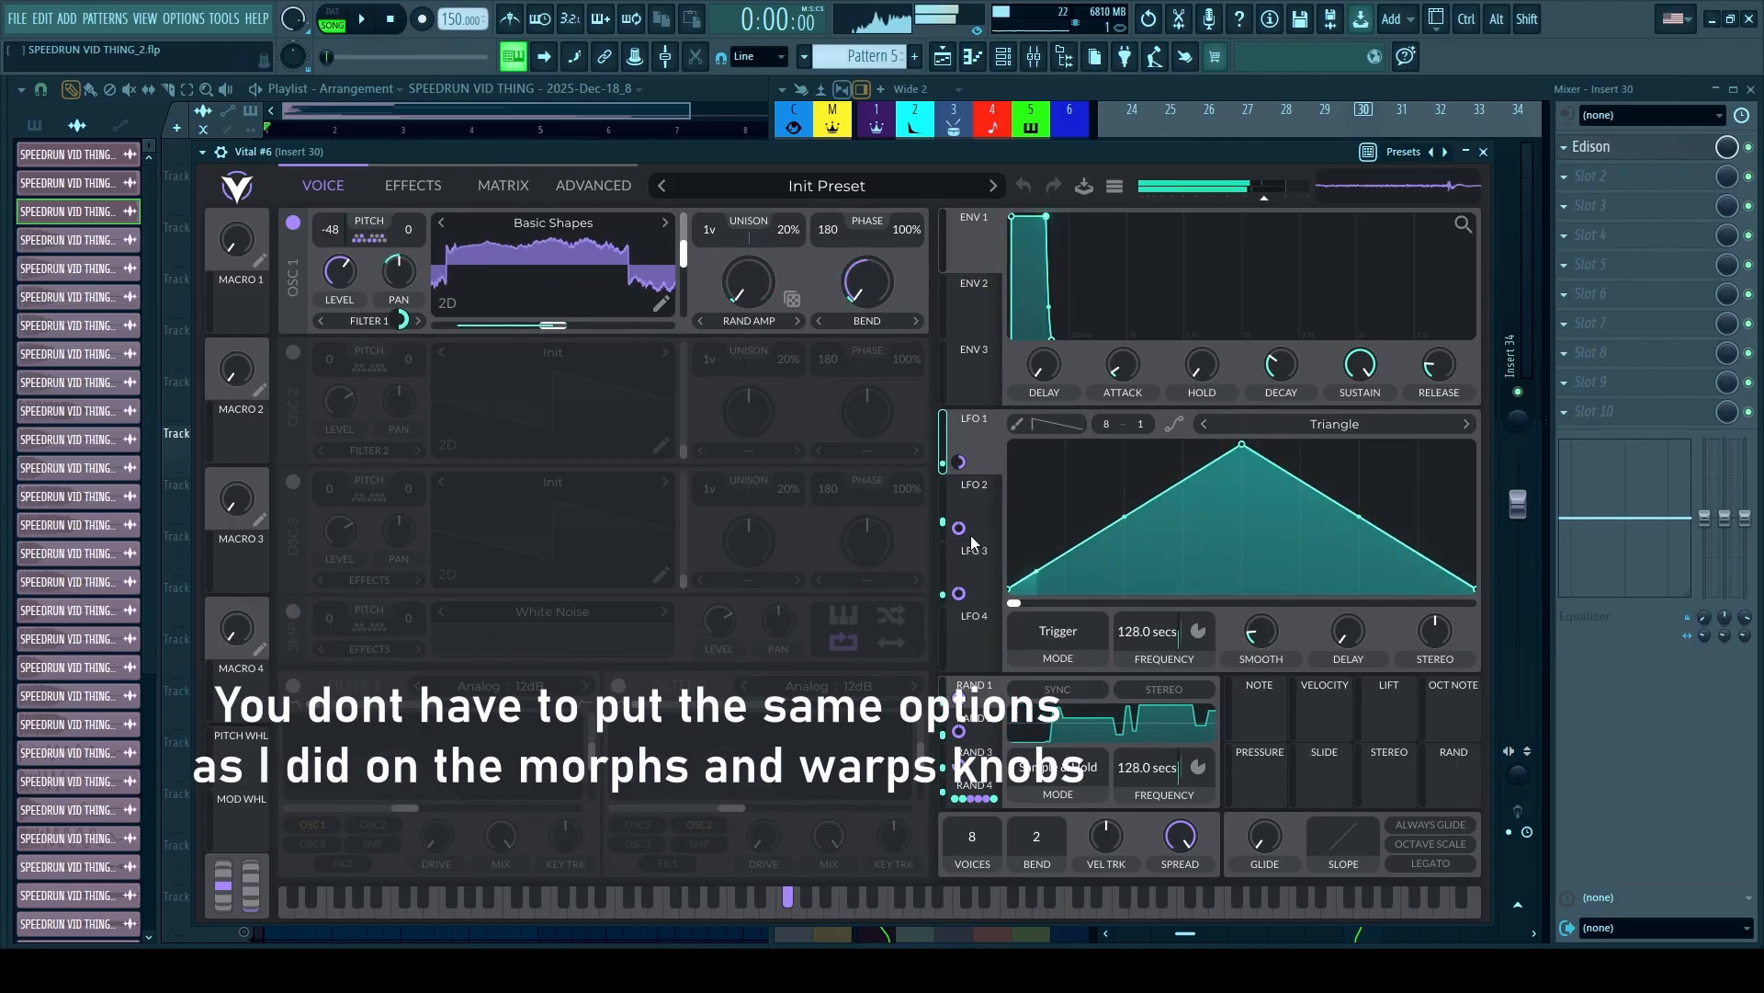
pyautogui.moveTo(961, 461); pyautogui.dragTo(1163, 660)
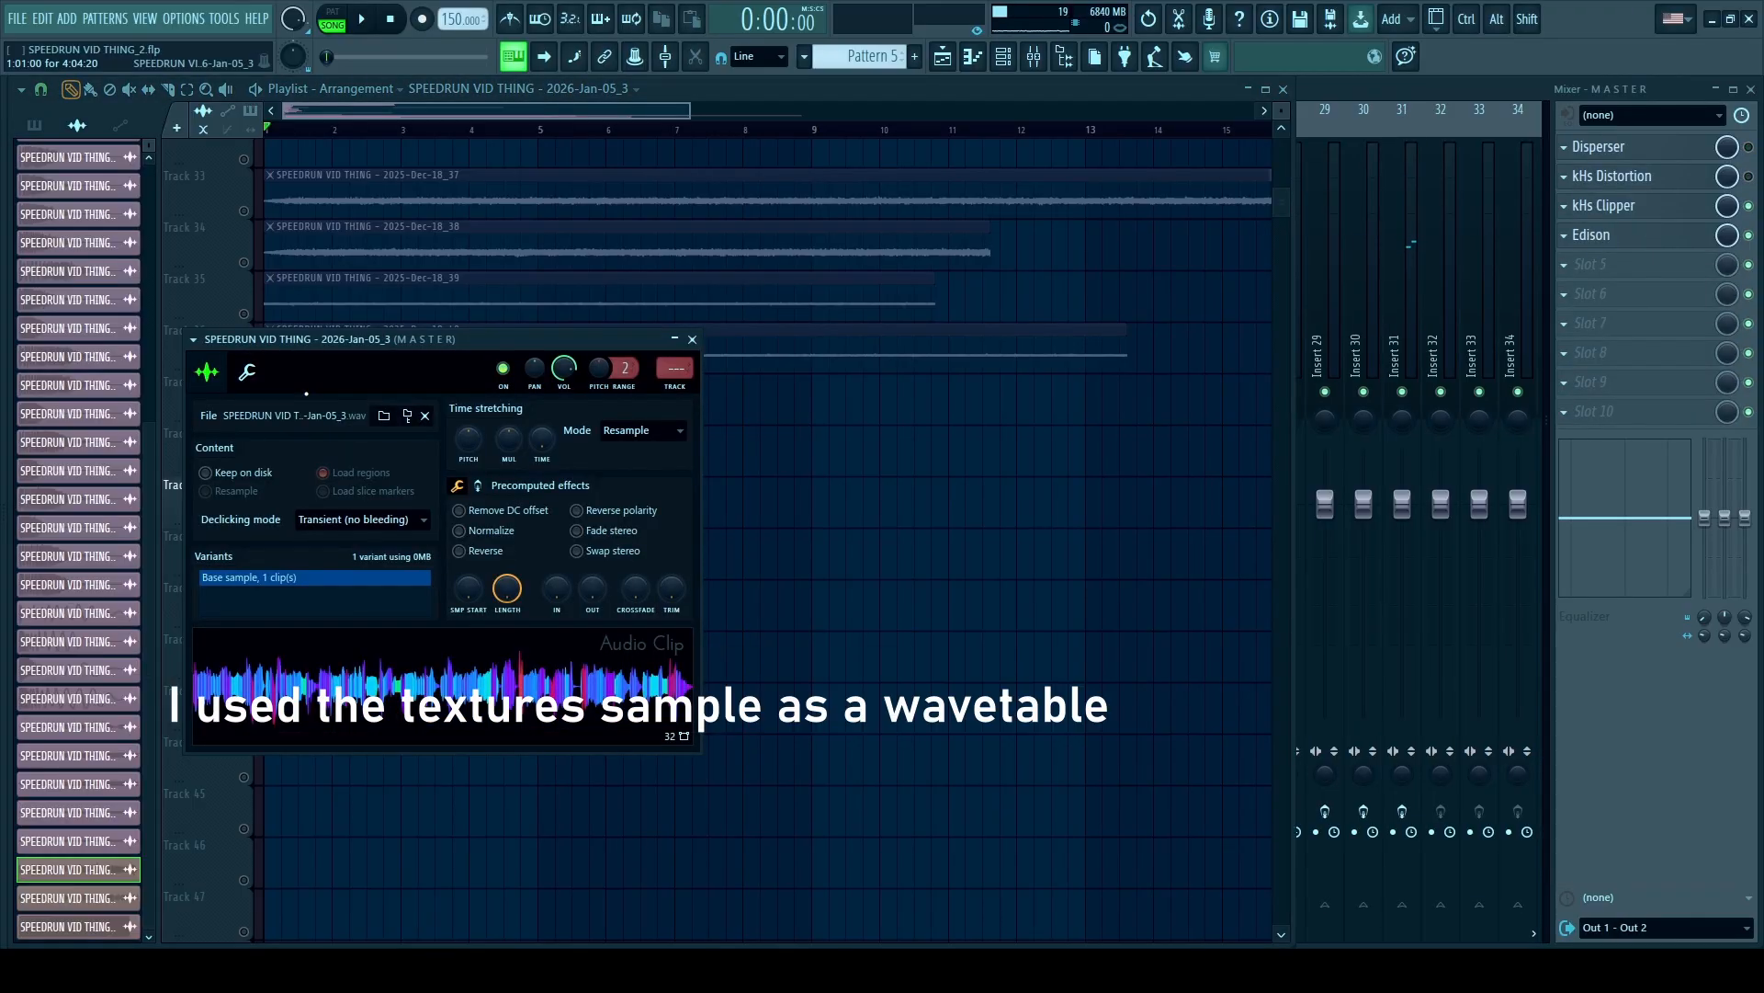
# Import the texture sample into Serum 2 #5's oscillator B with FFT 2048 and open the wavetable editor.
pyautogui.click(1004, 57)
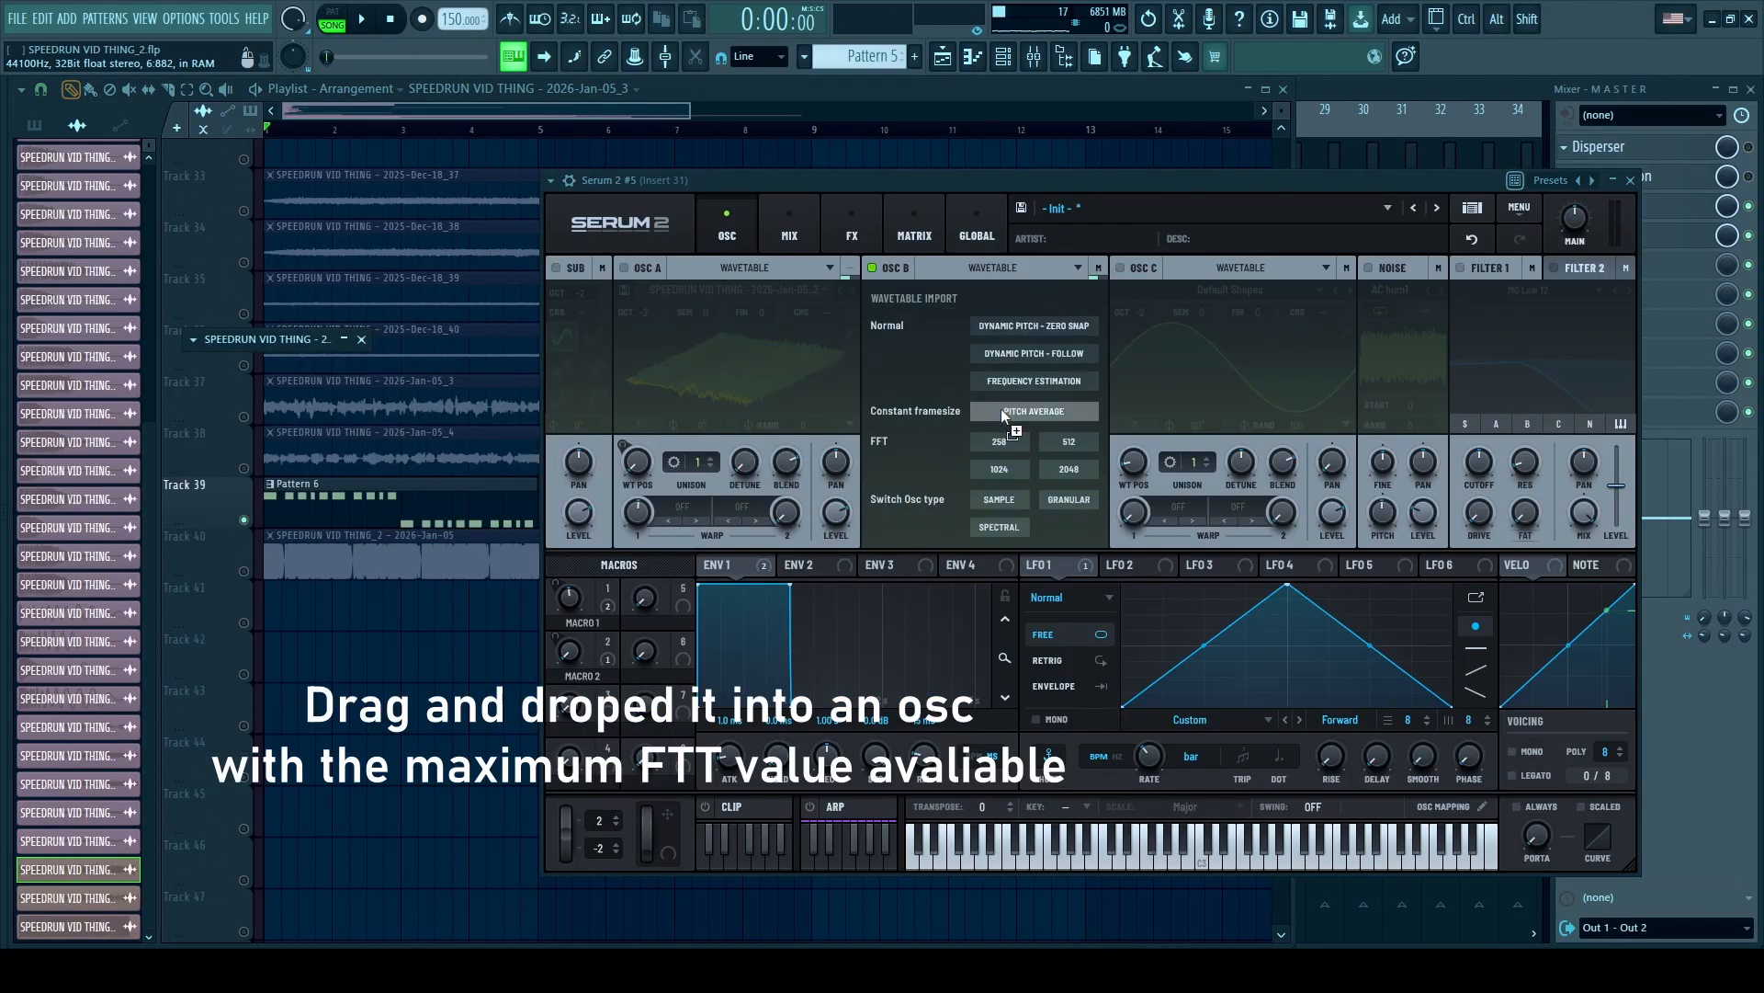
pyautogui.moveTo(1070, 472); pyautogui.dragTo(1069, 469)
pyautogui.click(1095, 339)
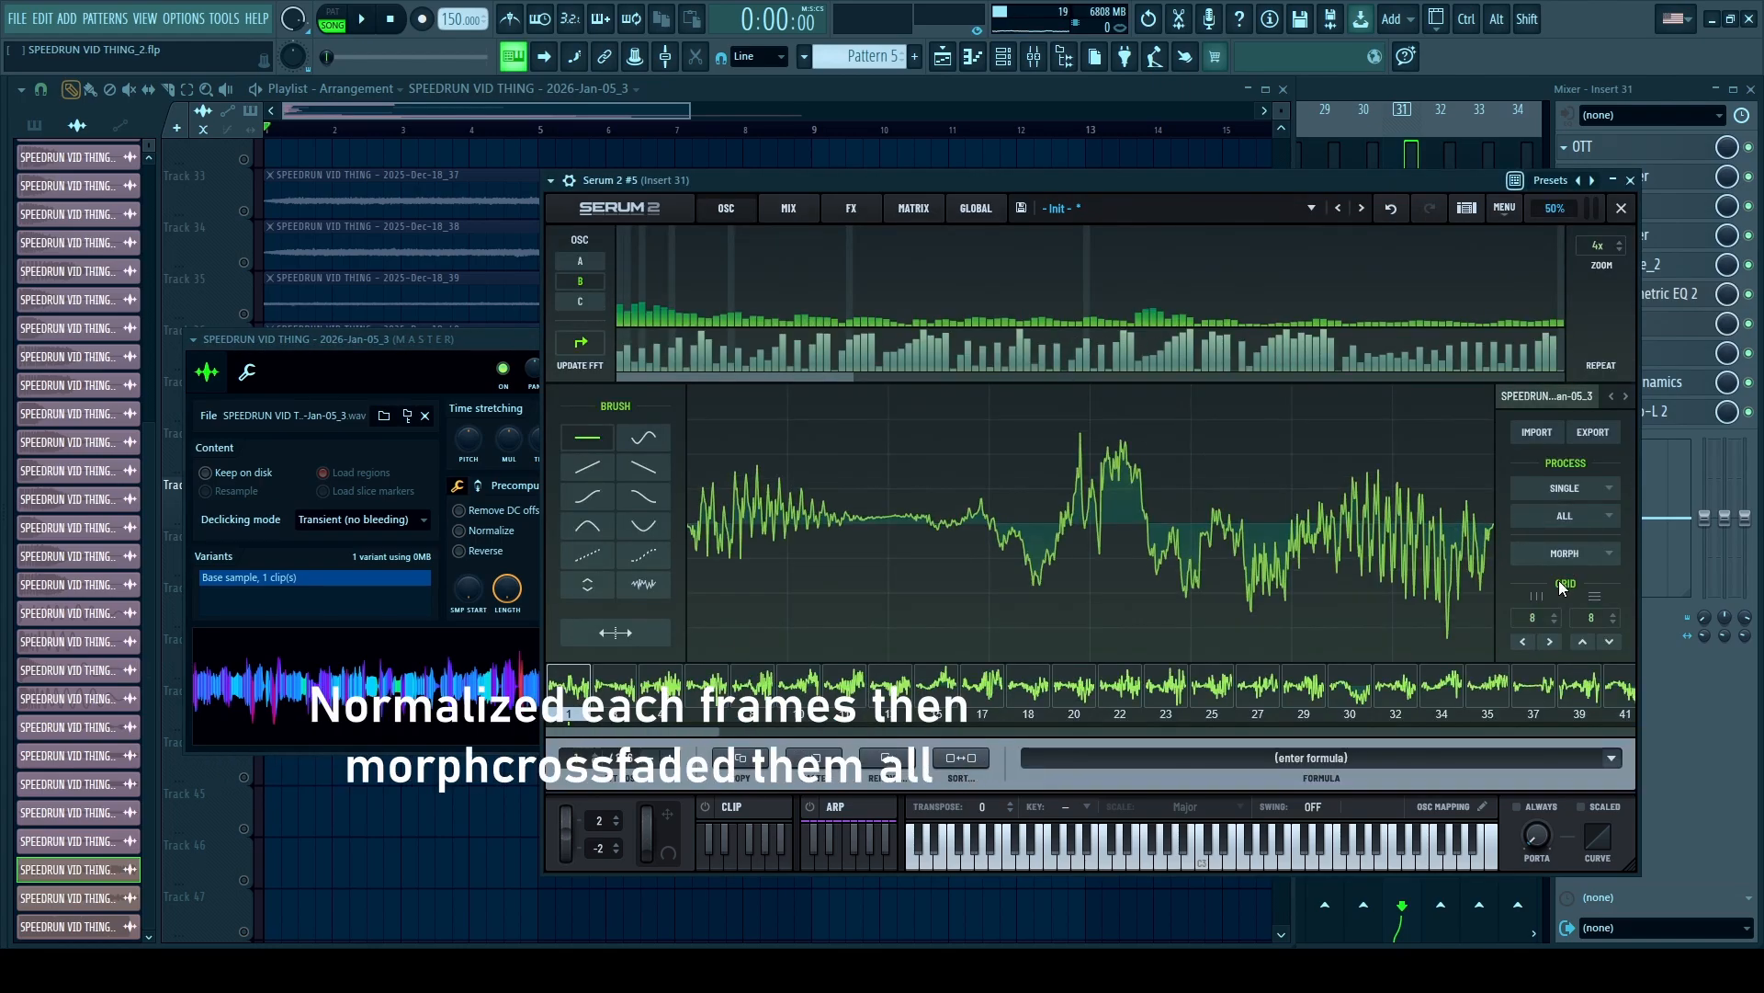
# Play a note in Serum 2 #5 and review the Bus 1 phaser and Hyper/Dimension plus the Main effects chain.
pyautogui.press('g')
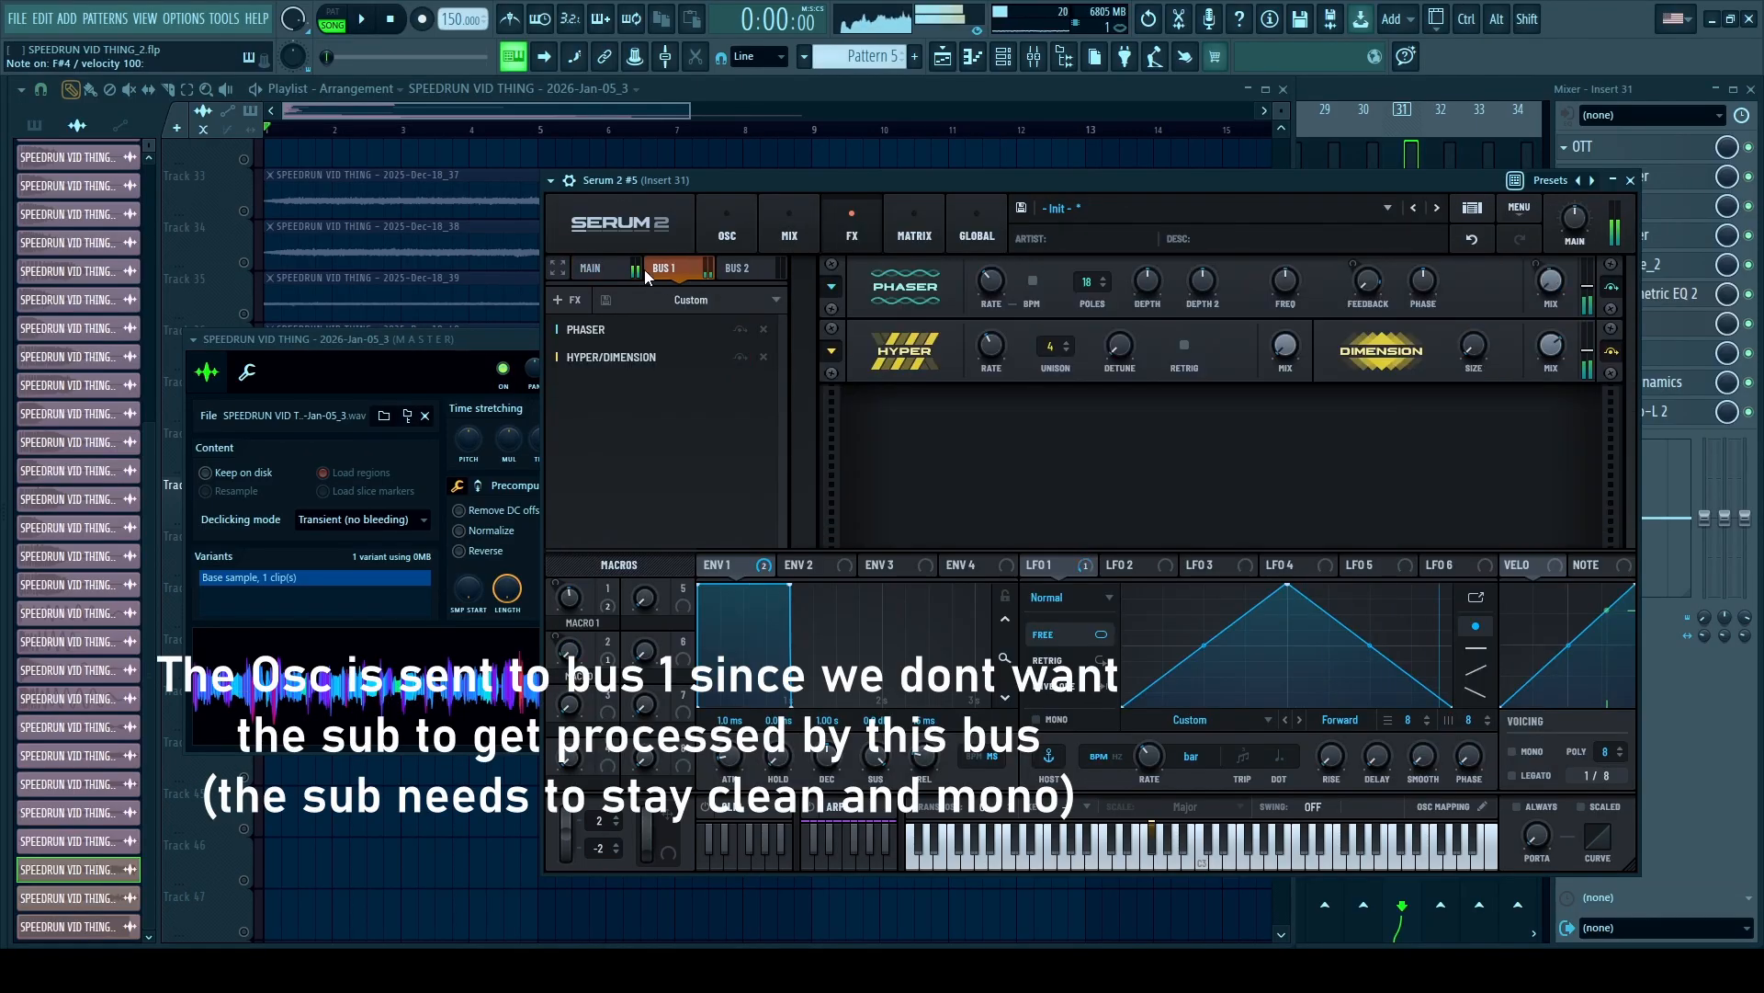
pyautogui.click(740, 329)
pyautogui.click(740, 356)
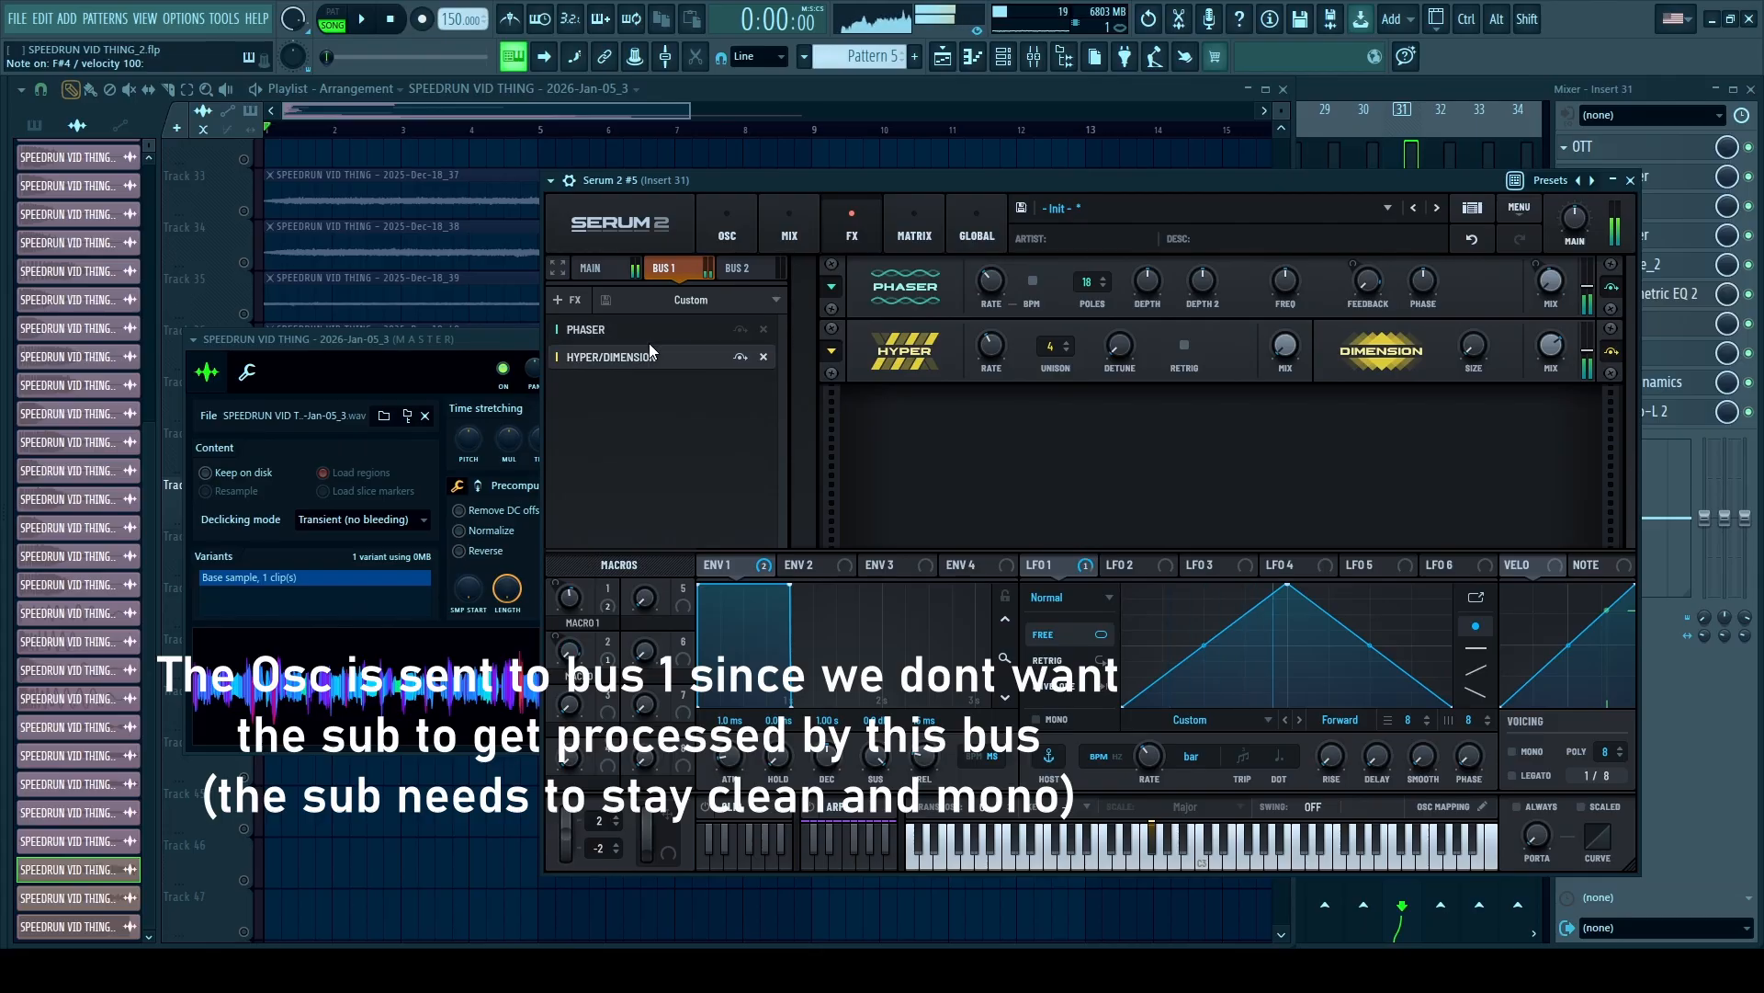
pyautogui.click(593, 269)
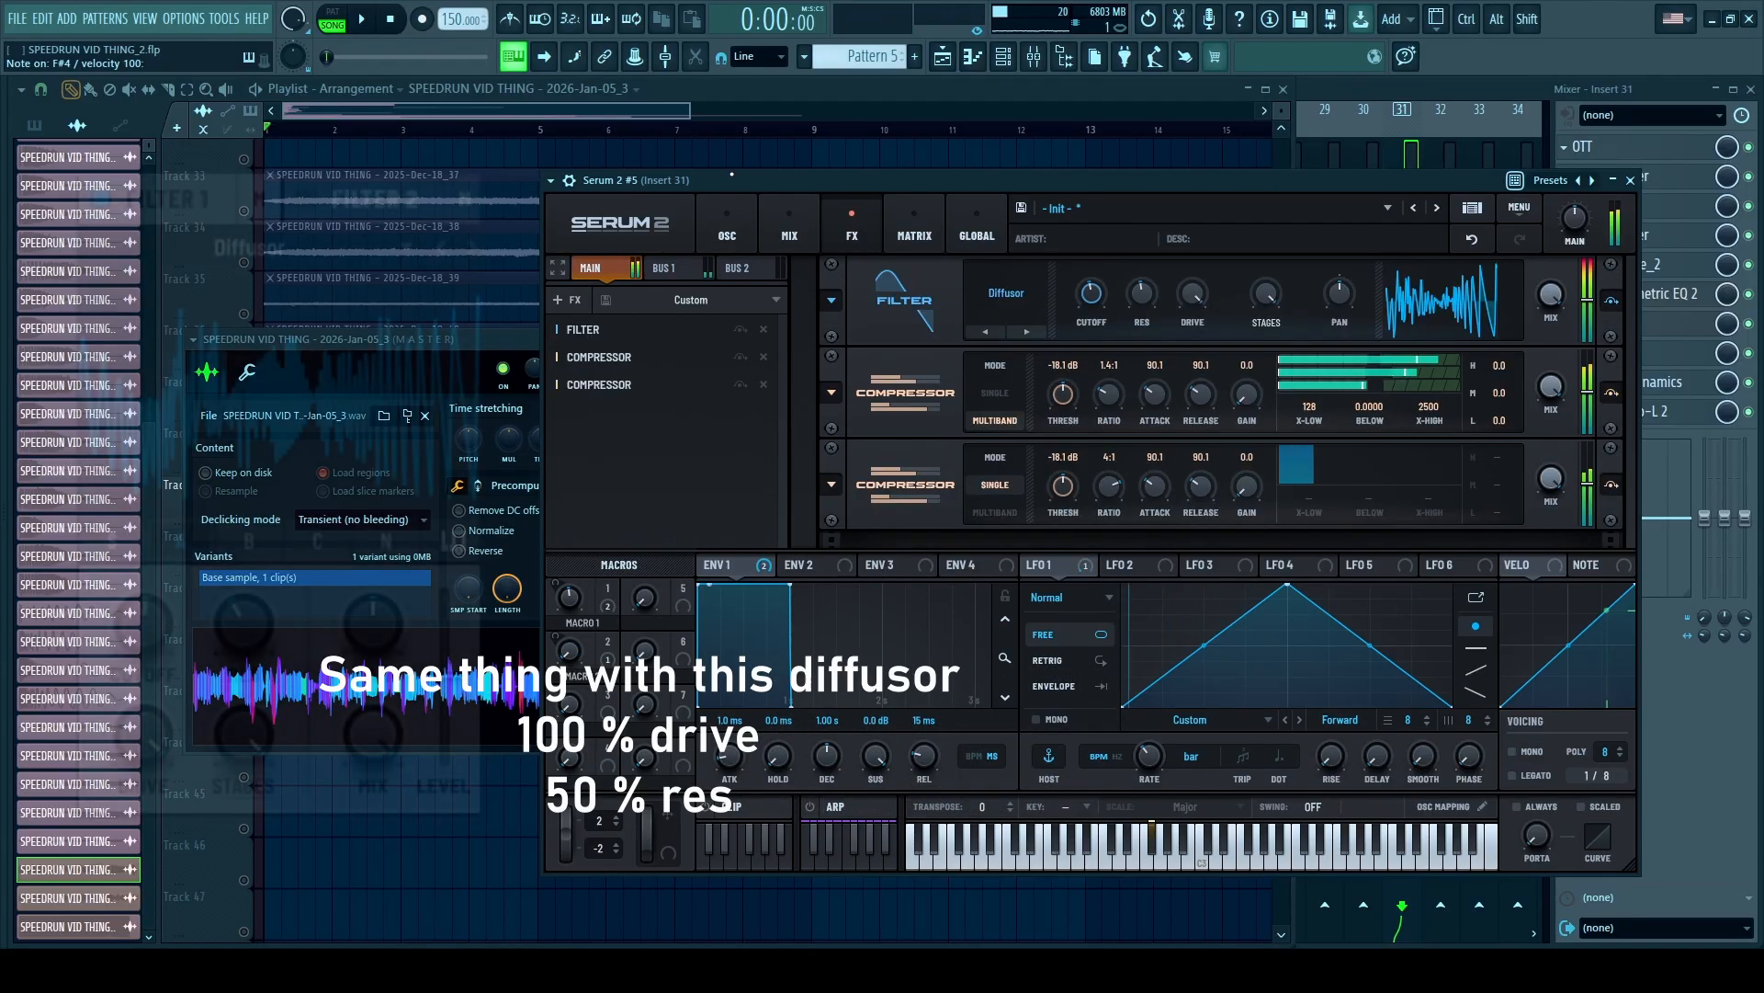
pyautogui.press('space')
pyautogui.click(746, 237)
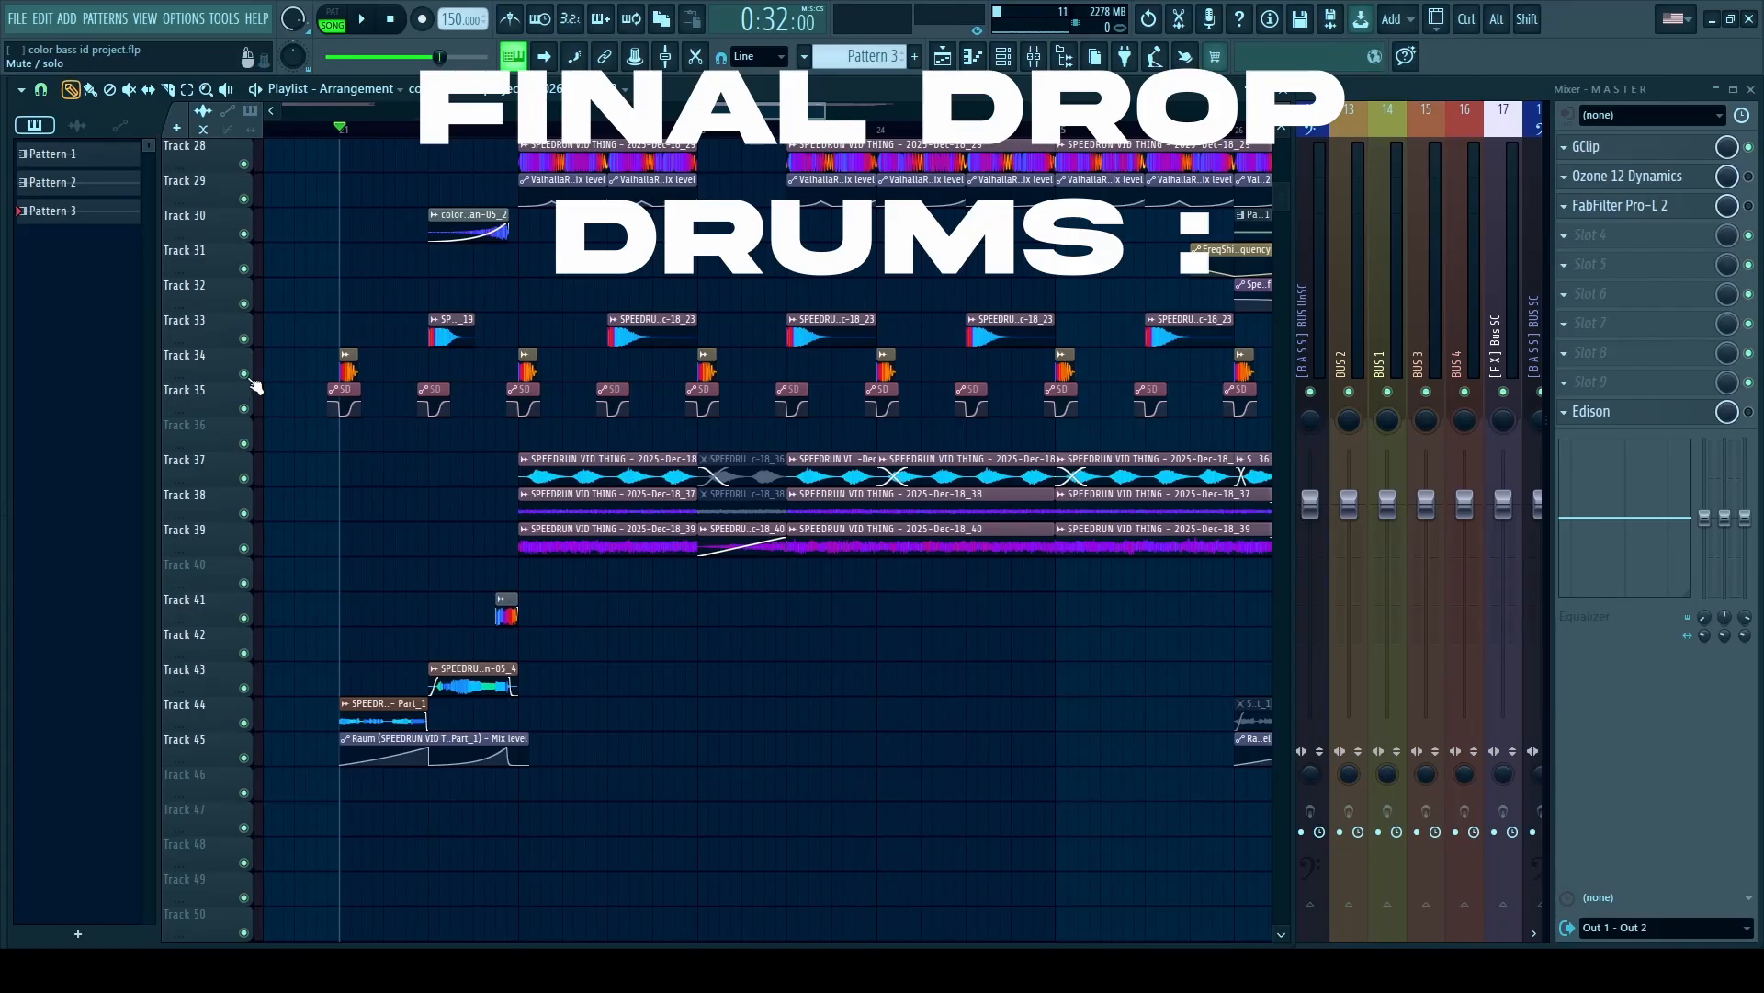
# Solo the kicks on Track 34, add the snares on Track 33, and play the final drop's drums.
pyautogui.keyDown('ctrl'); pyautogui.click(244, 373); pyautogui.keyUp('ctrl')
pyautogui.press('space')
pyautogui.click(244, 339)
pyautogui.press('space')
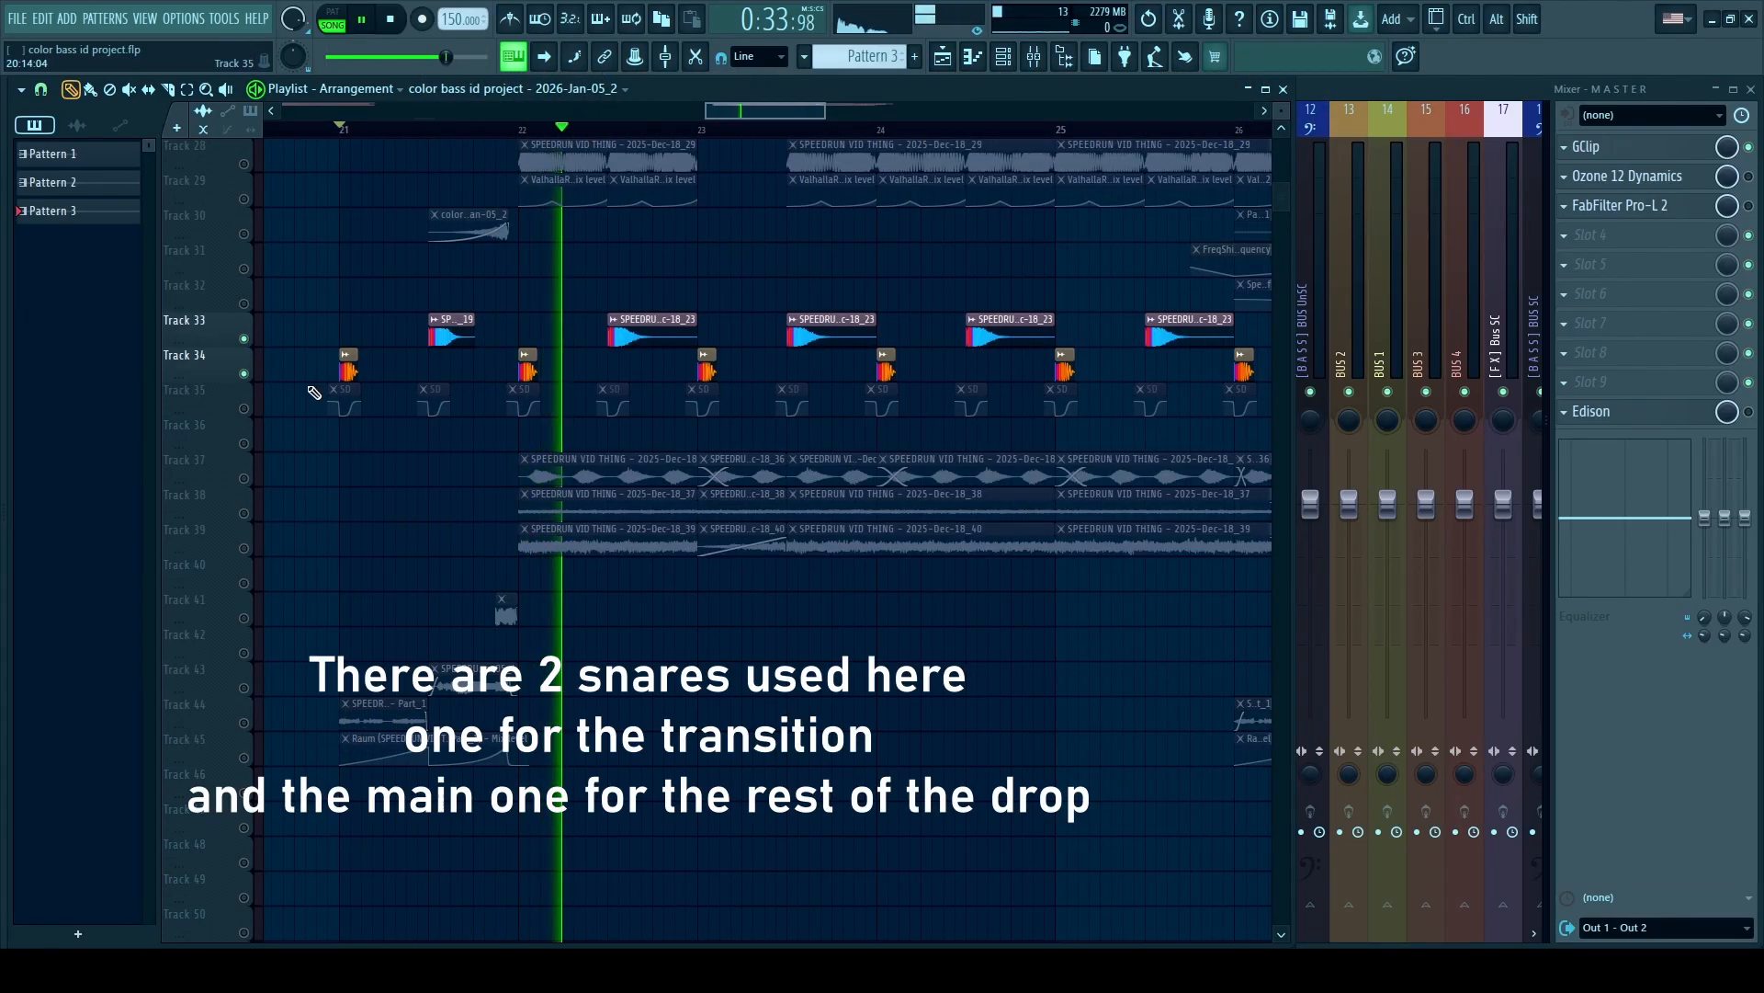
pyautogui.press('space')
# Inspect the Kick 2 clip's sample settings and return the picker to the pattern list.
pyautogui.scroll(5, 316, 398)
pyautogui.doubleClick(413, 364)
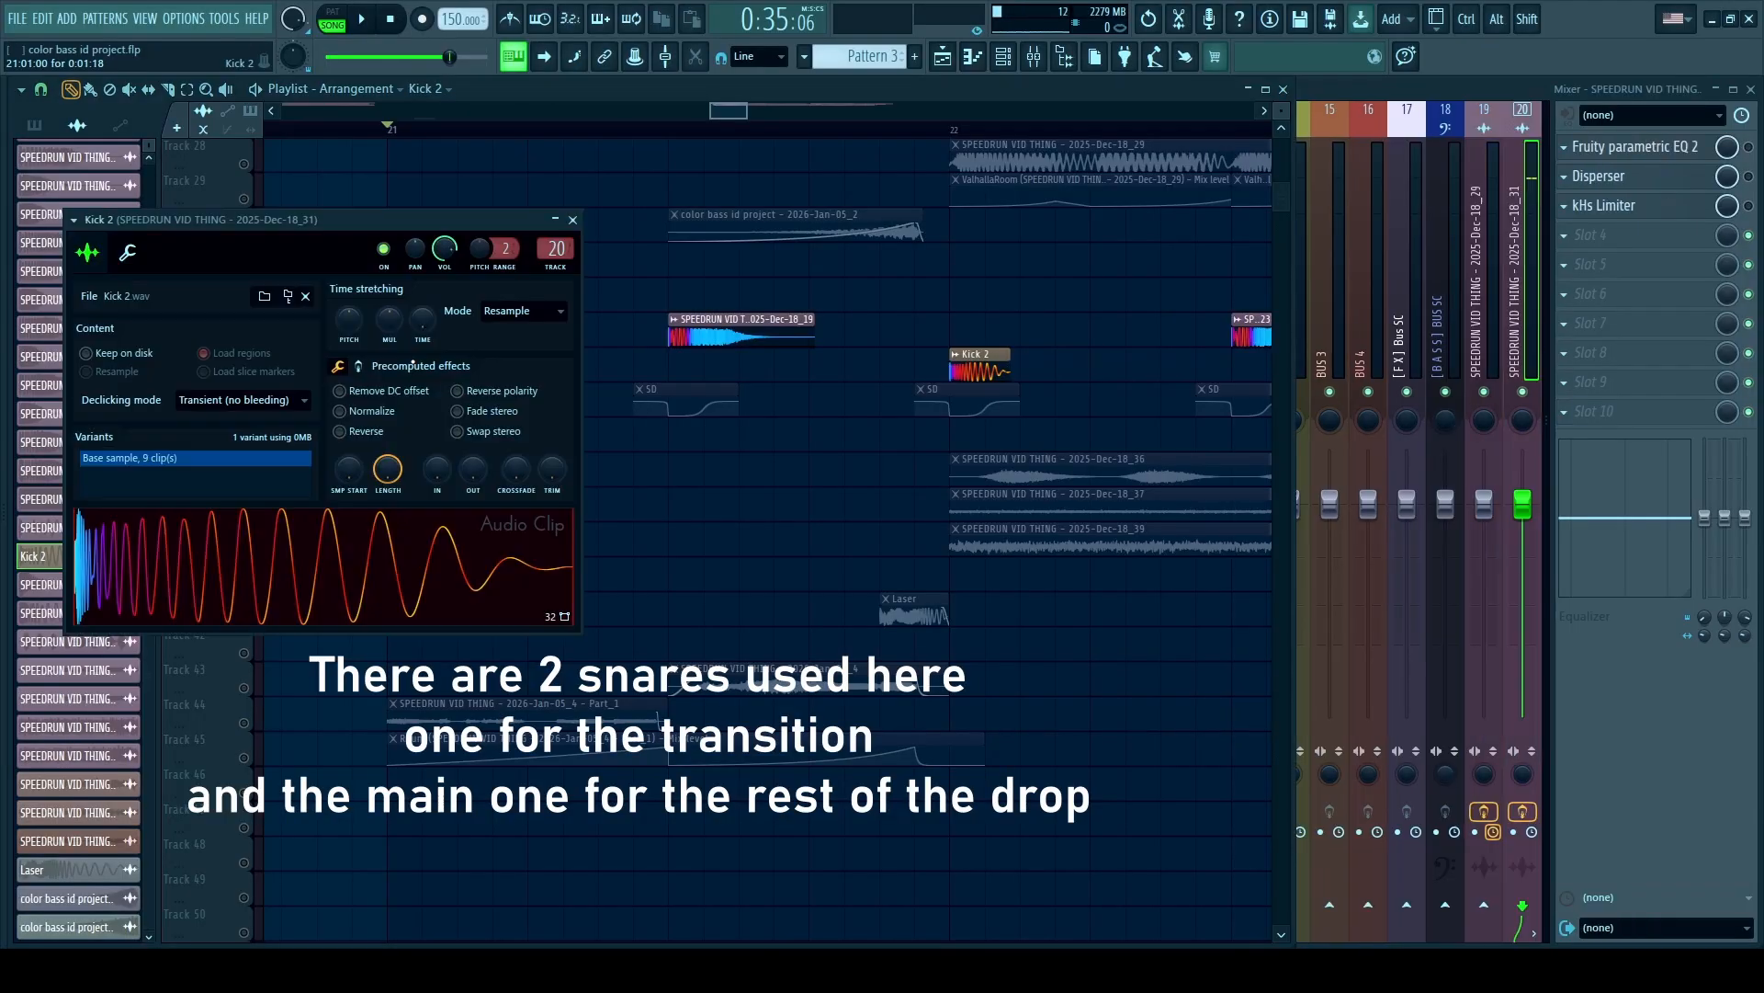
pyautogui.moveTo(323, 221); pyautogui.dragTo(815, 219)
pyautogui.click(34, 130)
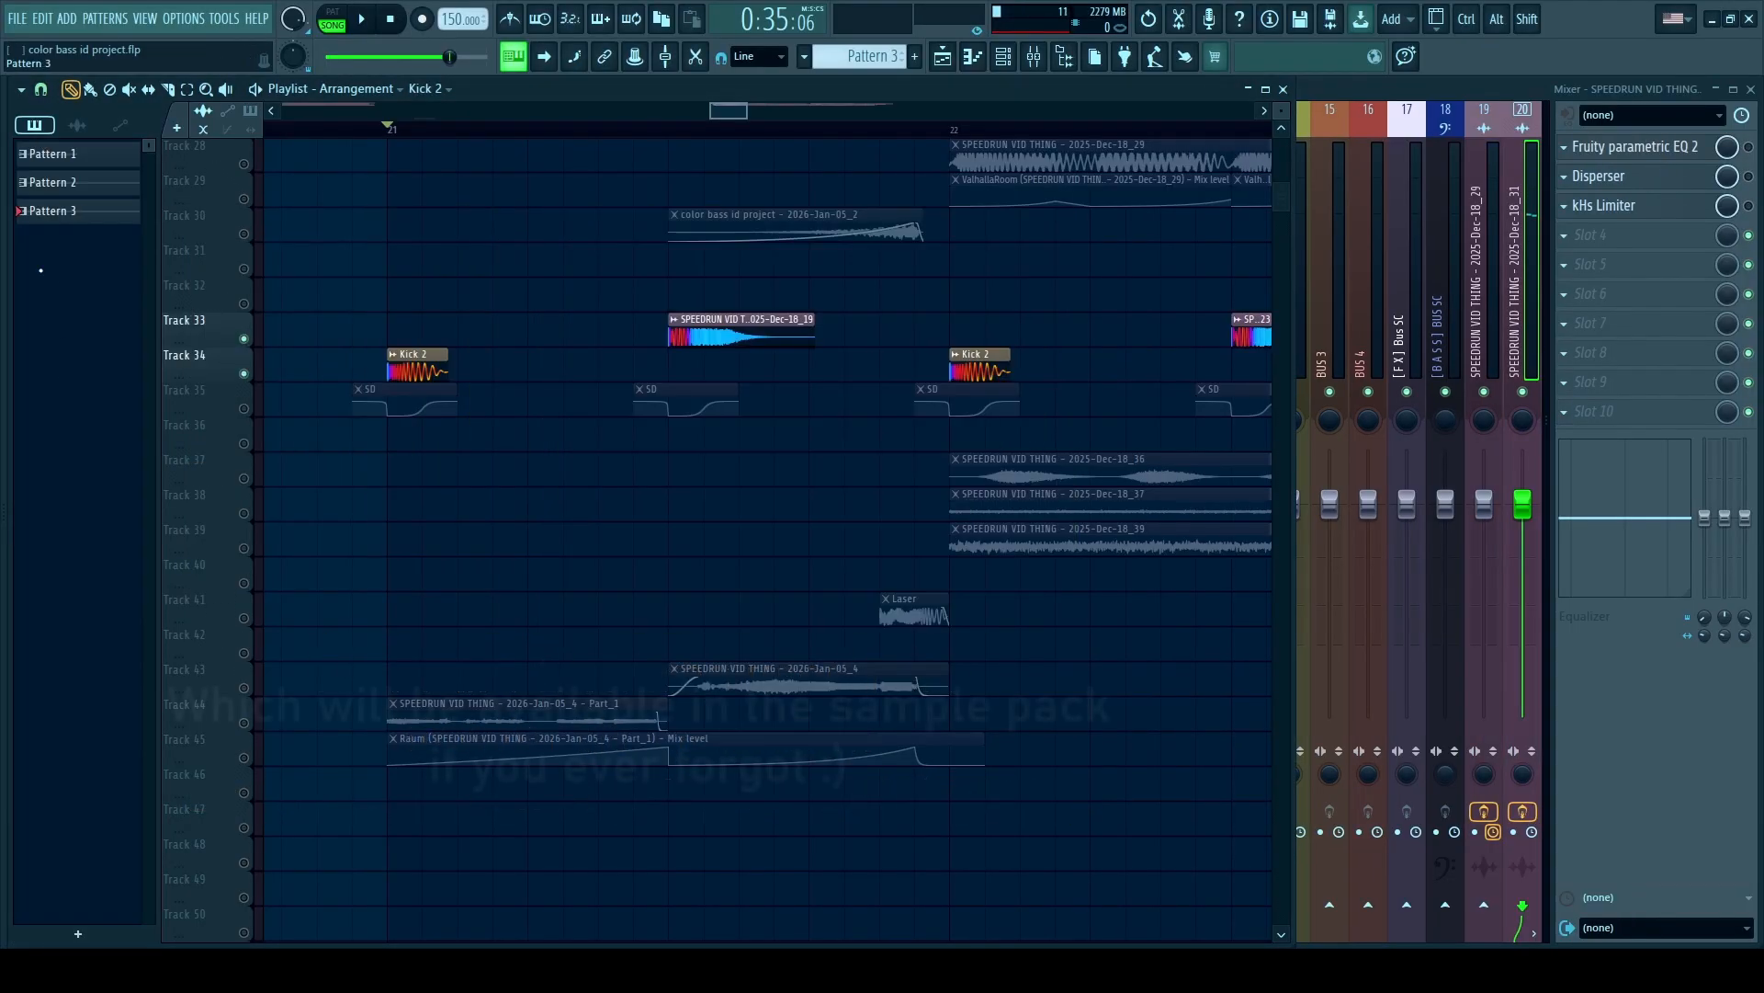
# Browse the Prism Sample - Spectra pack's _Drums folder and look through its Kicks Snare samples.
pyautogui.click(5, 510)
pyautogui.click(109, 464)
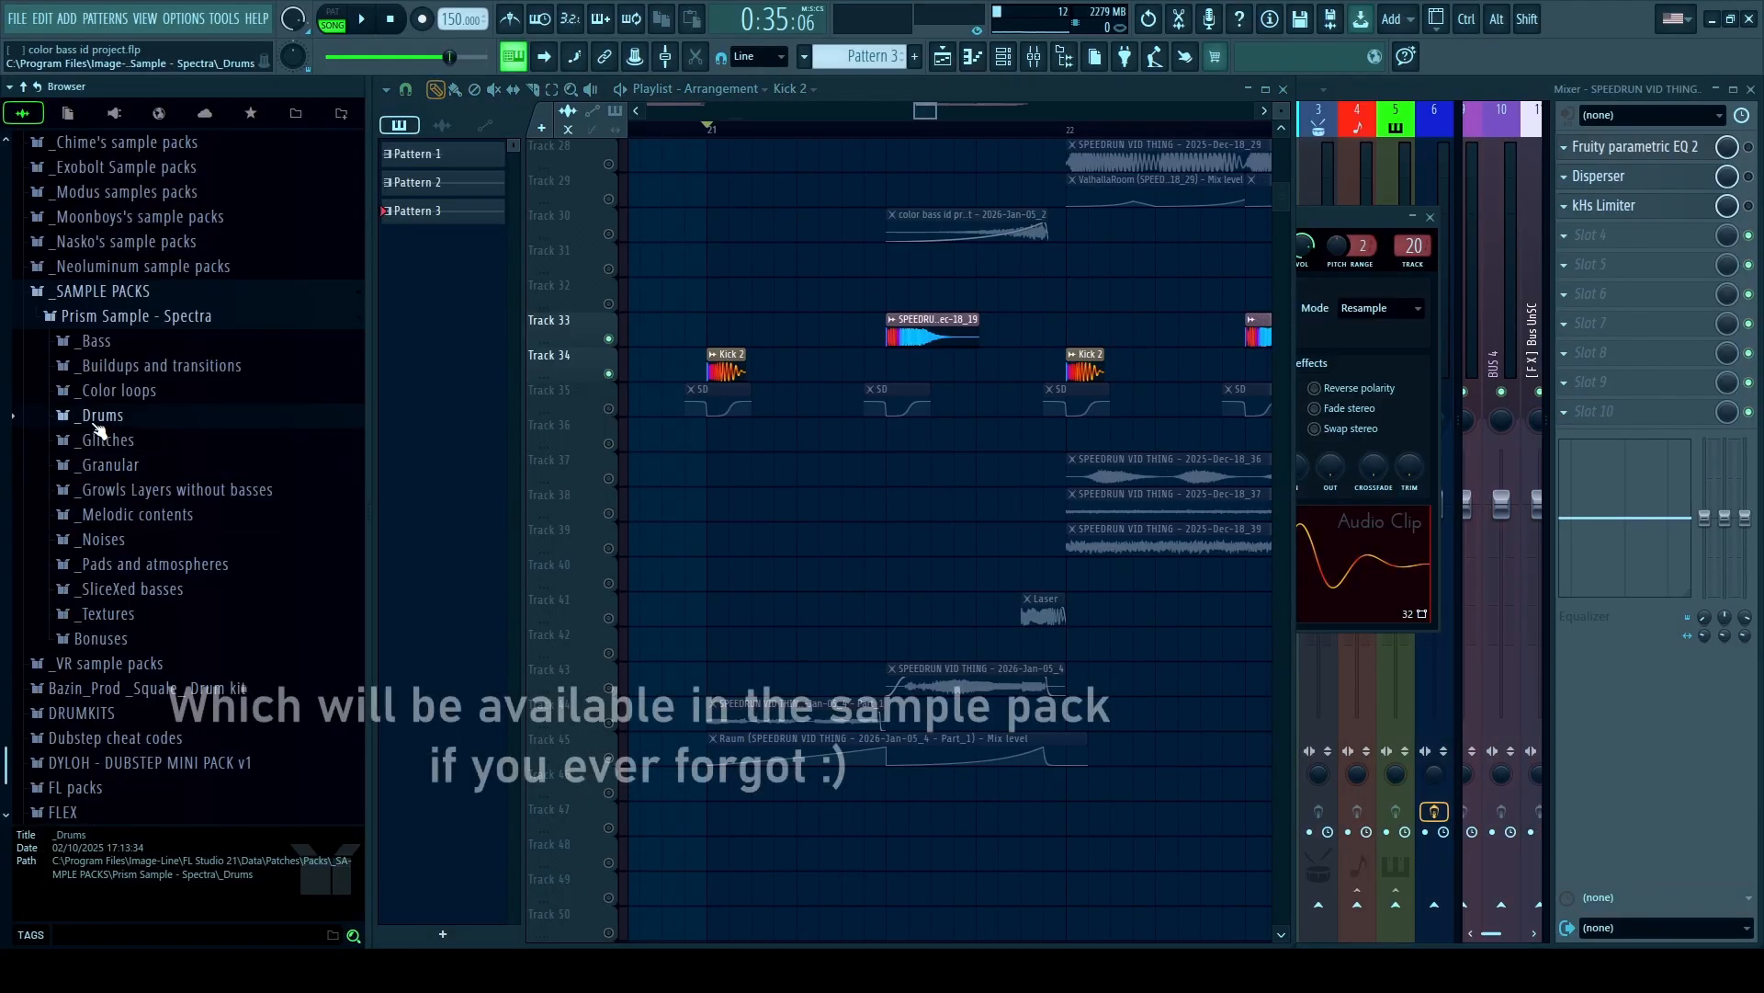
pyautogui.click(98, 421)
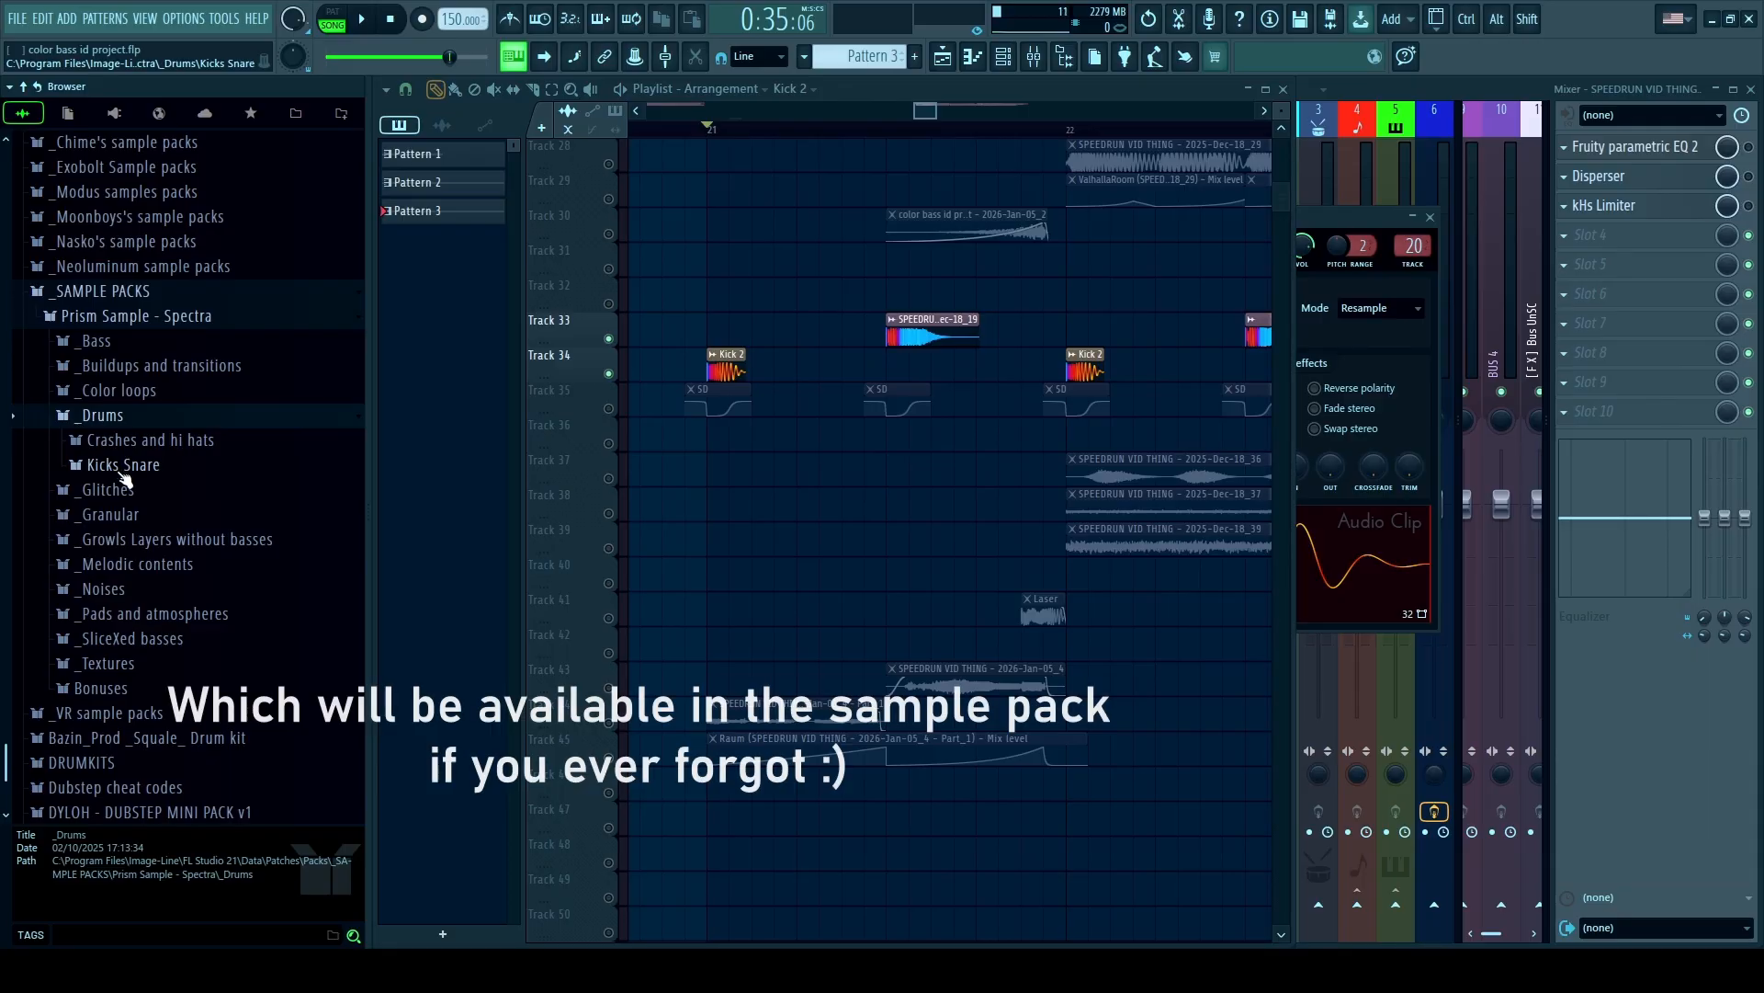
pyautogui.click(120, 469)
pyautogui.scroll(-4, 126, 473)
pyautogui.scroll(4, 126, 483)
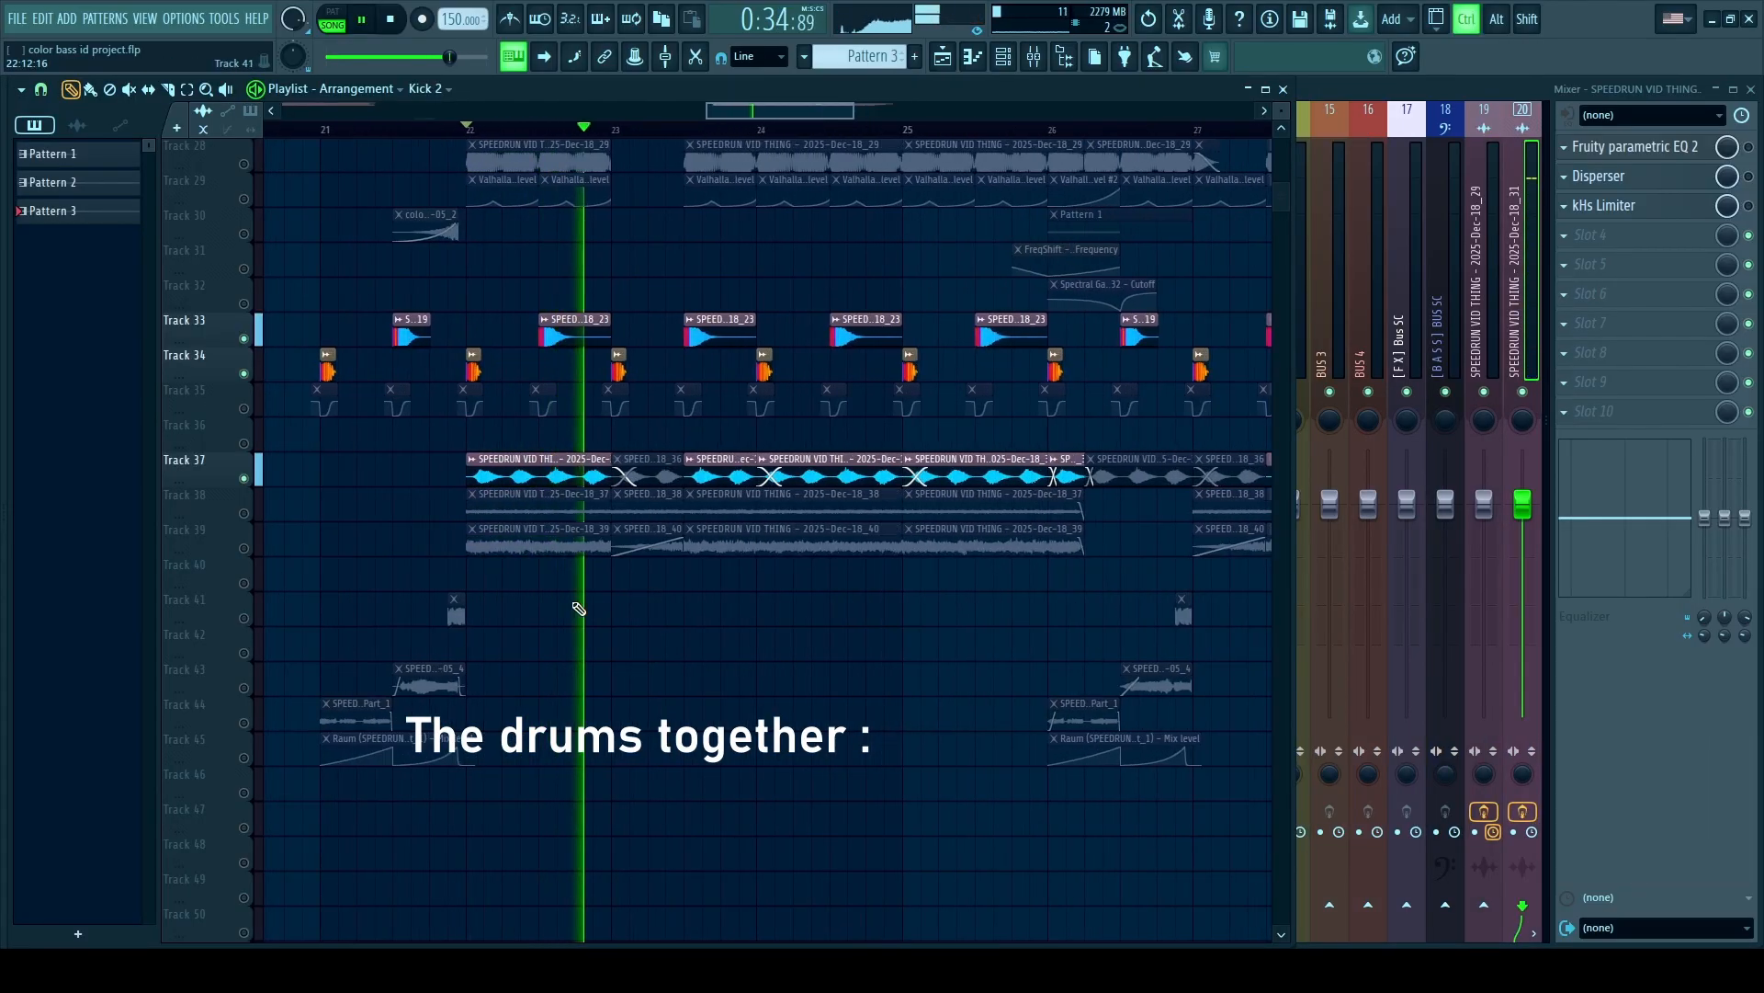
# Inspect the transition snare clip on Track 33 and its effects chain on Insert 28.
pyautogui.scroll(-2, 578, 609)
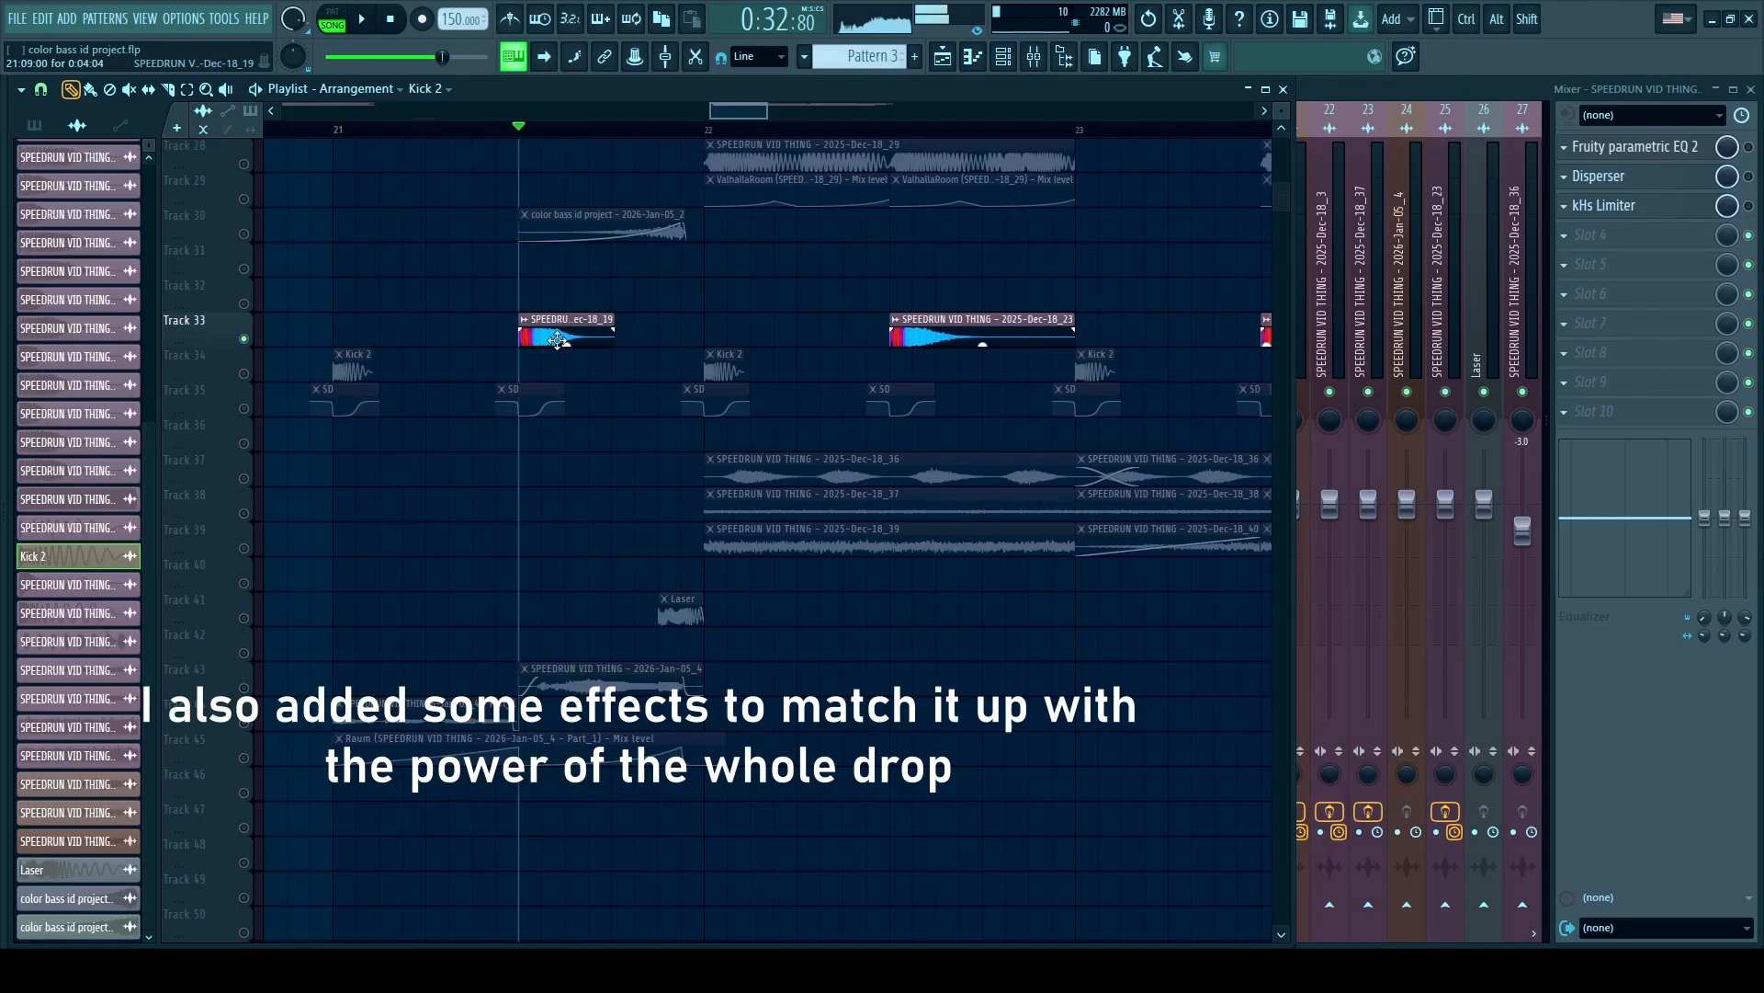
pyautogui.doubleClick(557, 339)
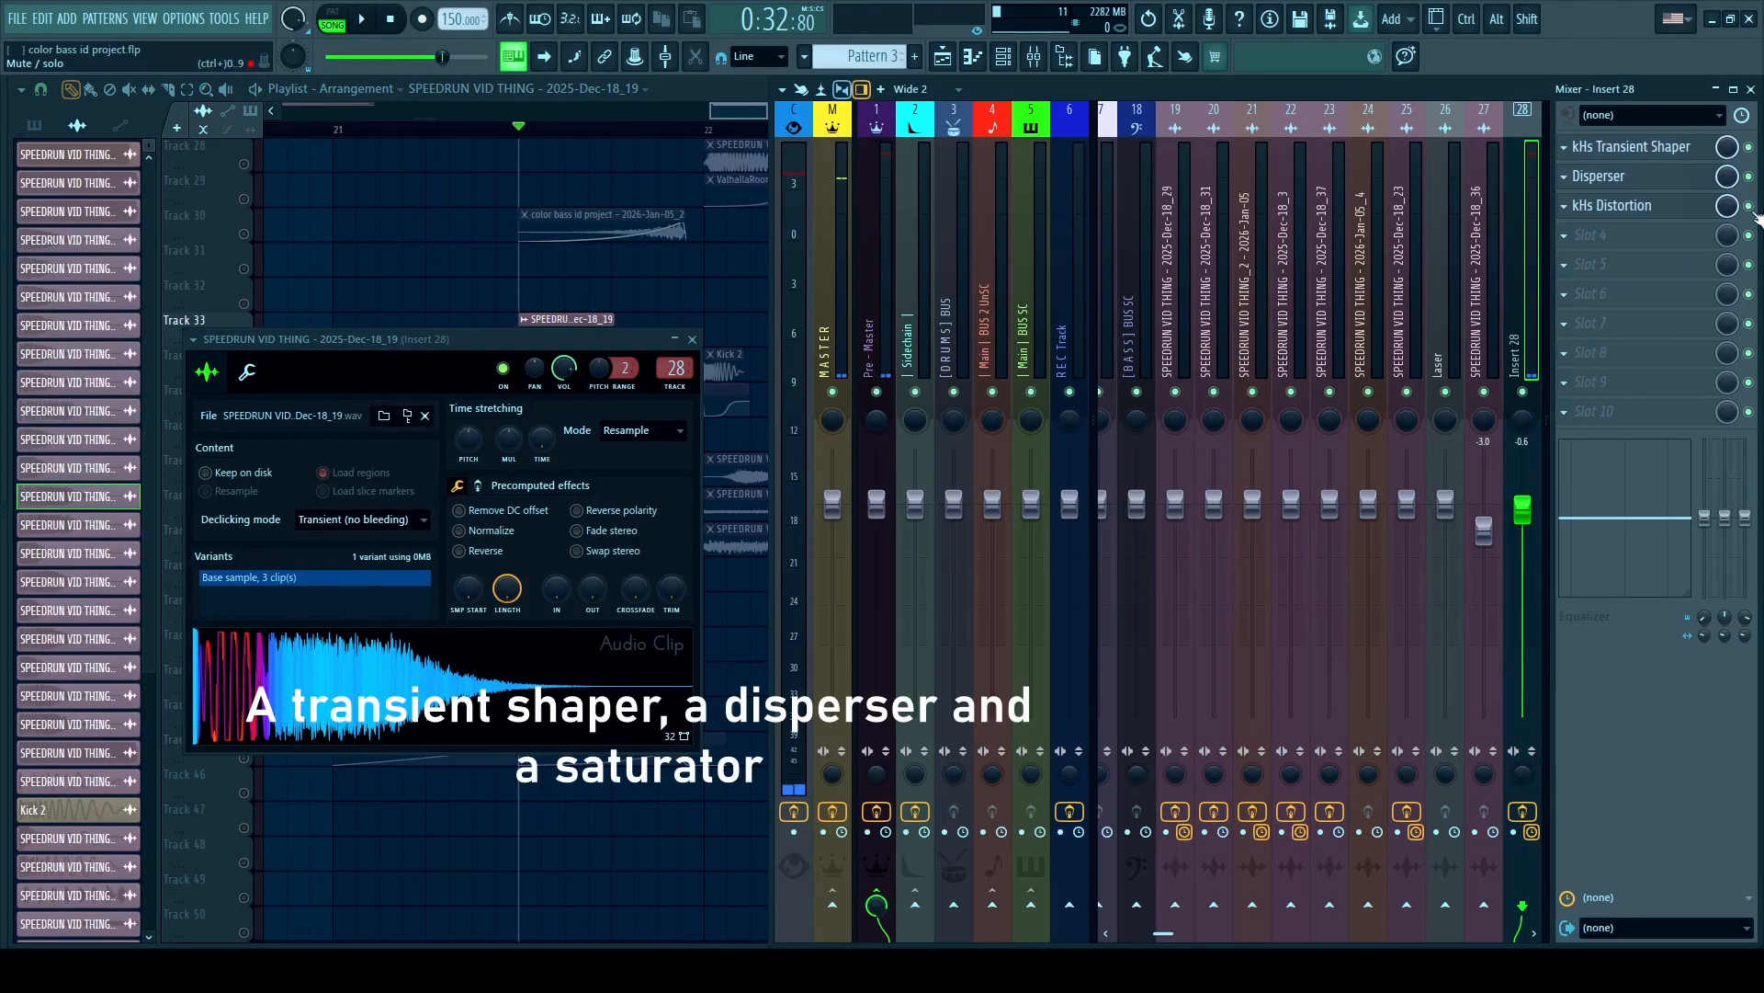
pyautogui.press('Escape')
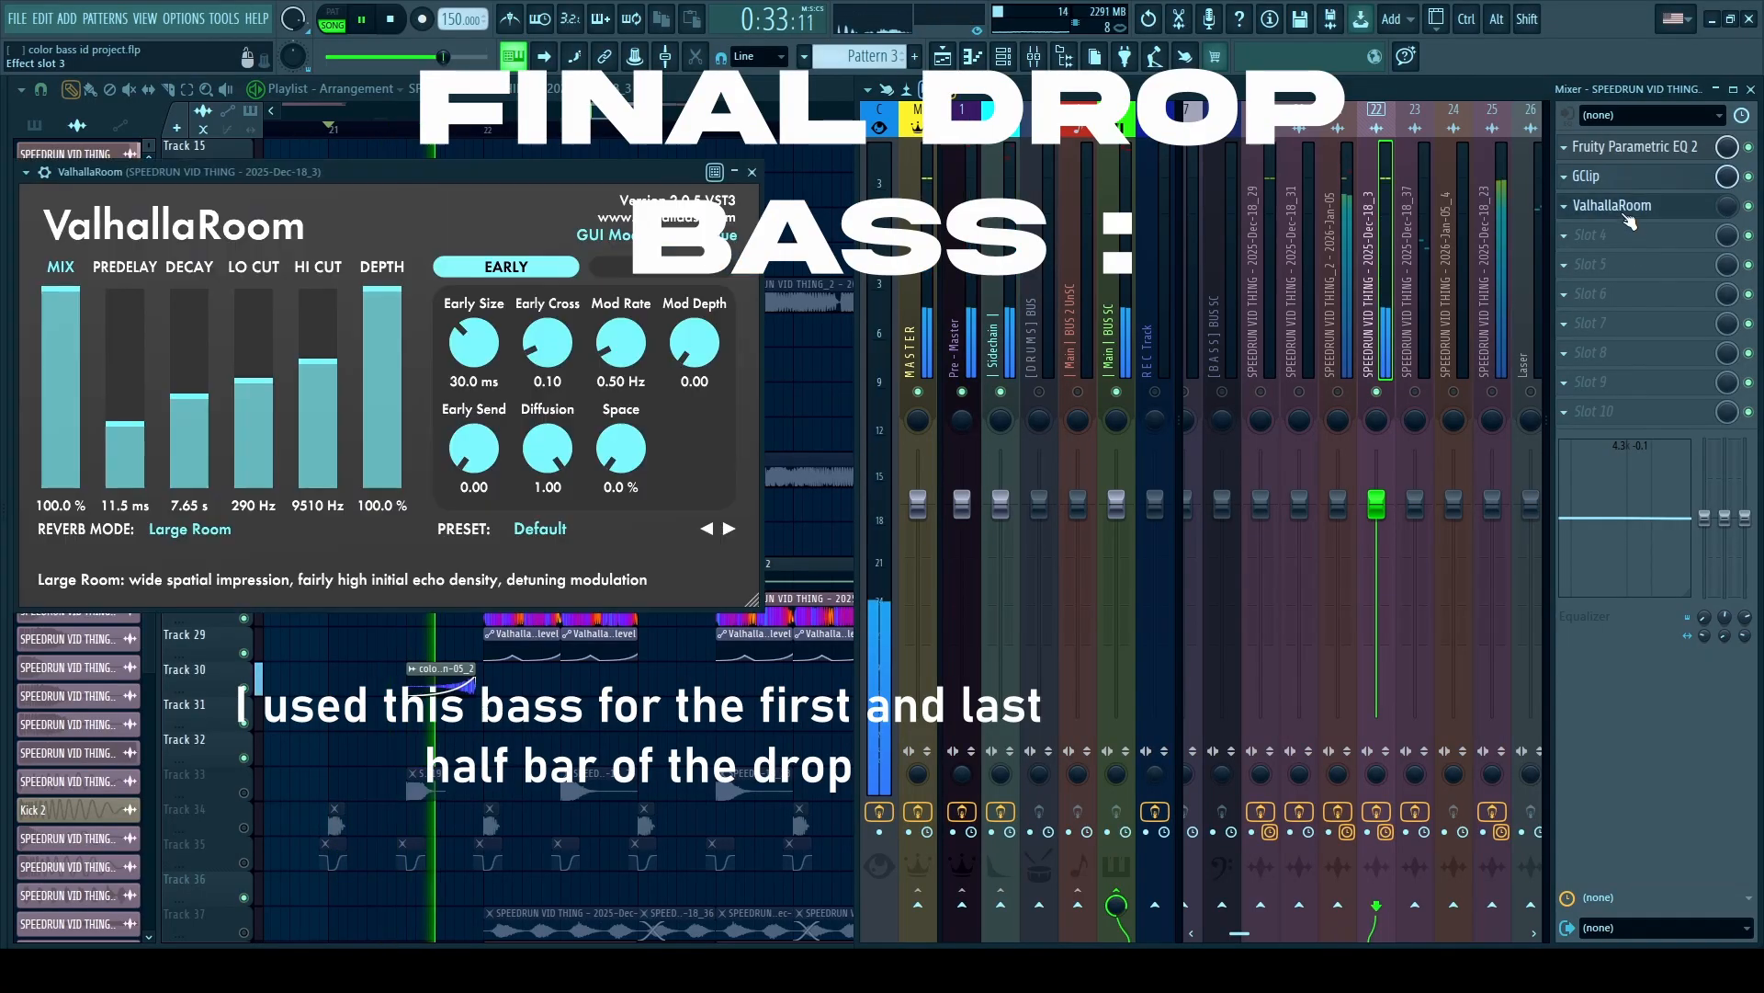
# Check ValhallaRoom in slot 3 of mixer track 22 and audition the final drop's first bass.
pyautogui.click(1625, 211)
pyautogui.press('space')
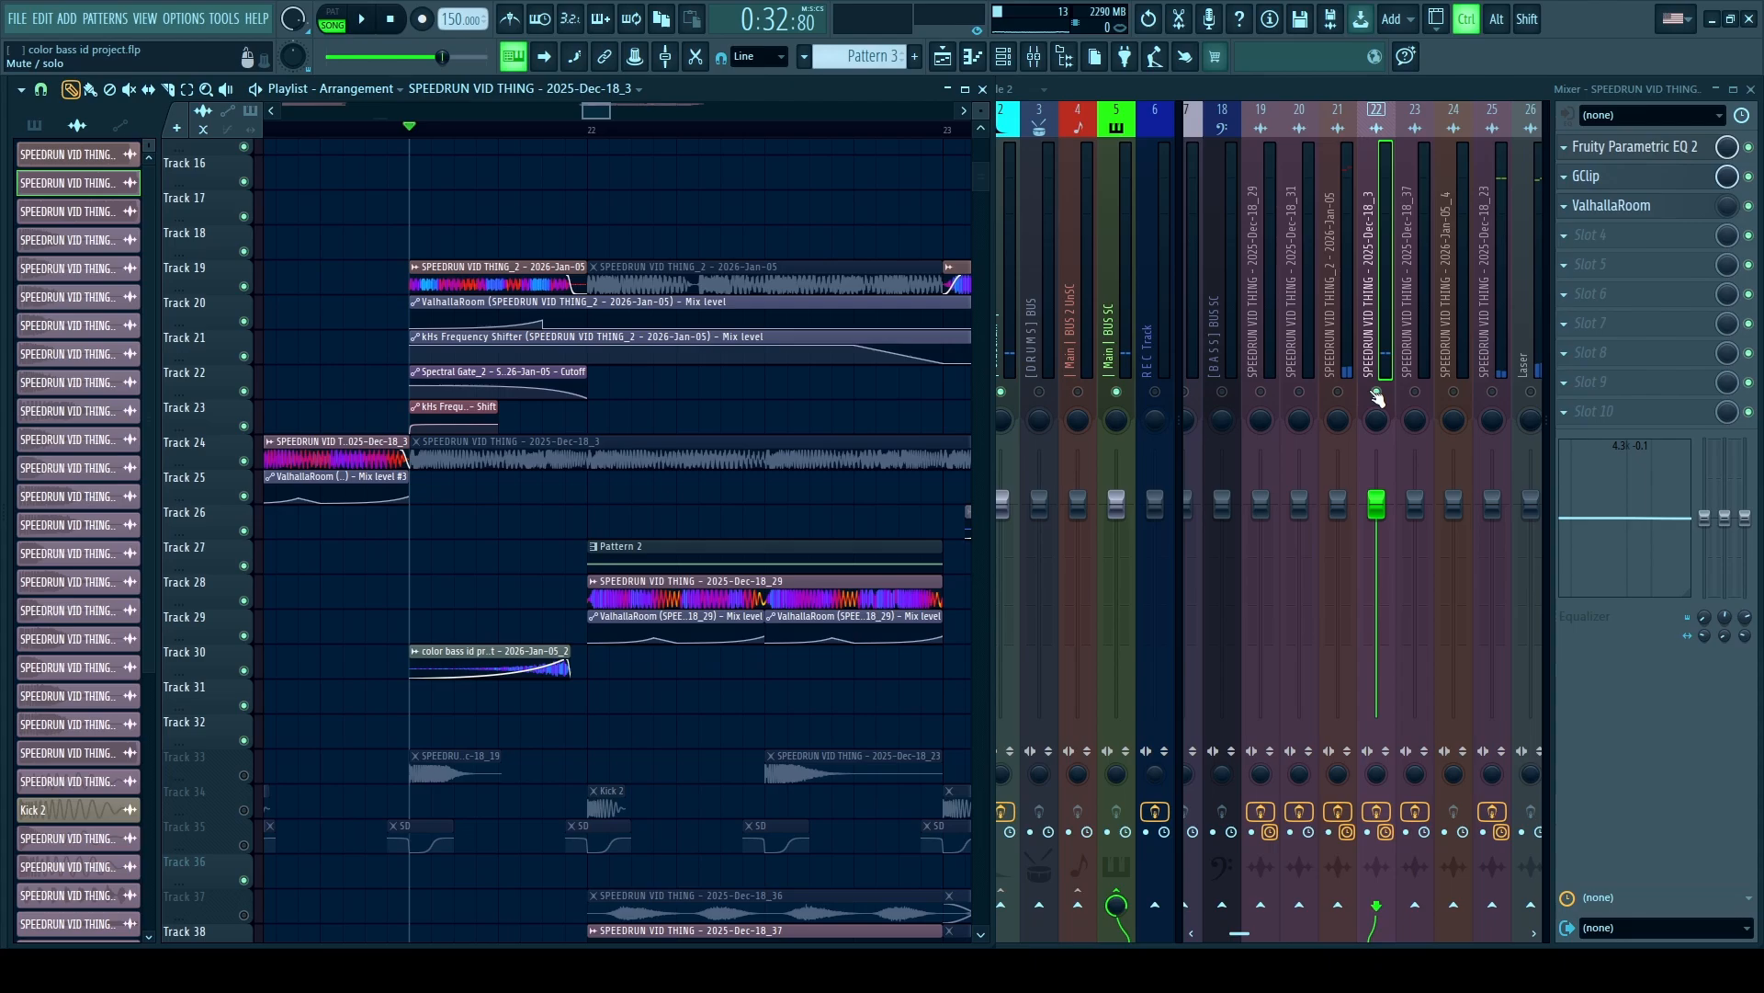
pyautogui.press('space')
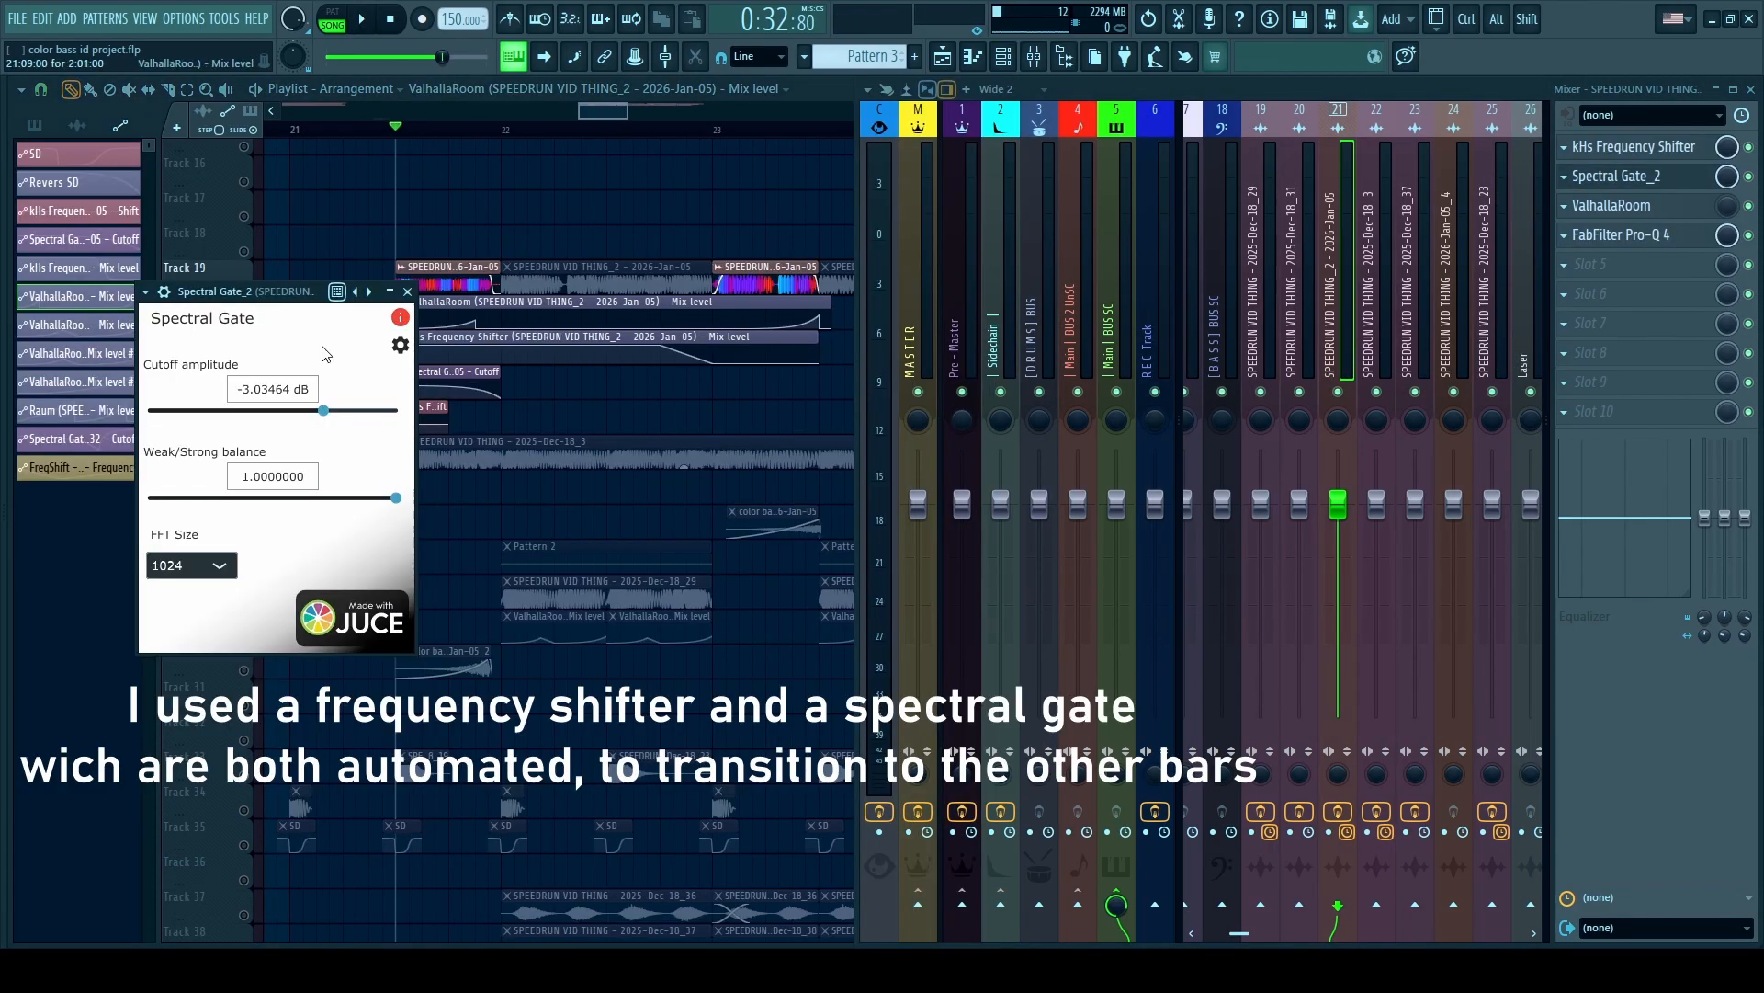
# Review Spectral Gate_2 on the transition bass, and check the main bass clip on Track 28 with its ValhallaRoom effect on mixer track 19.
pyautogui.moveTo(270, 297); pyautogui.dragTo(424, 298)
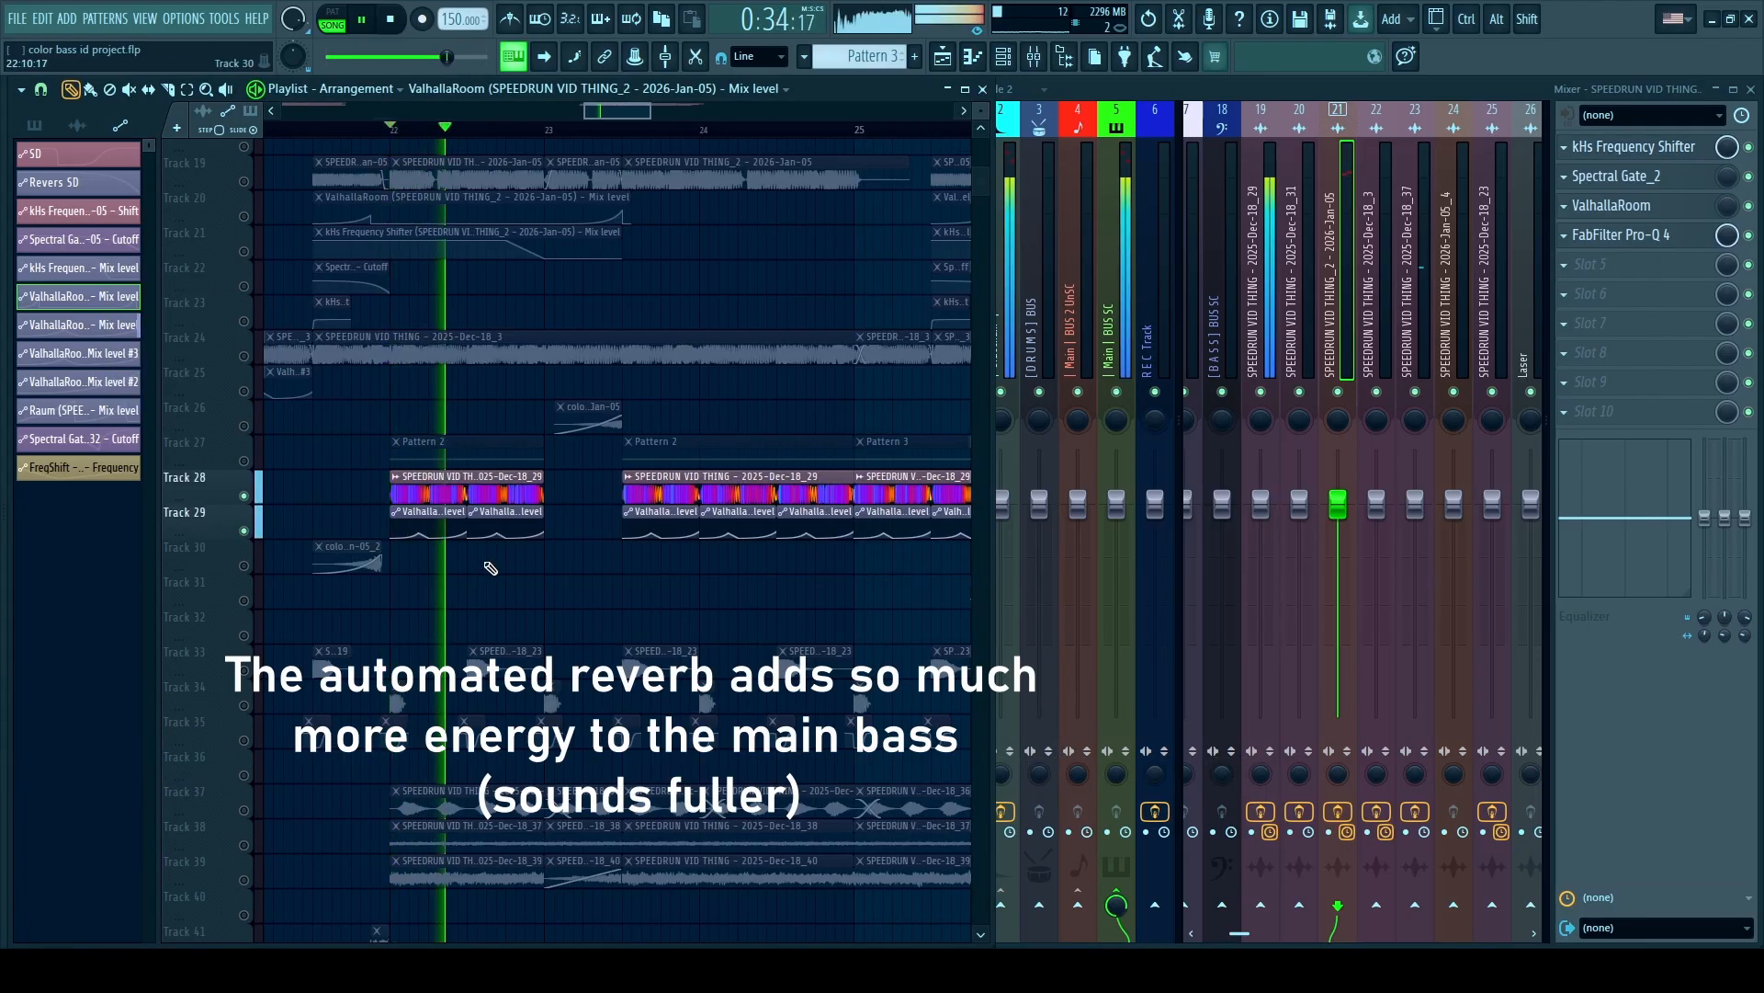
pyautogui.doubleClick(475, 497)
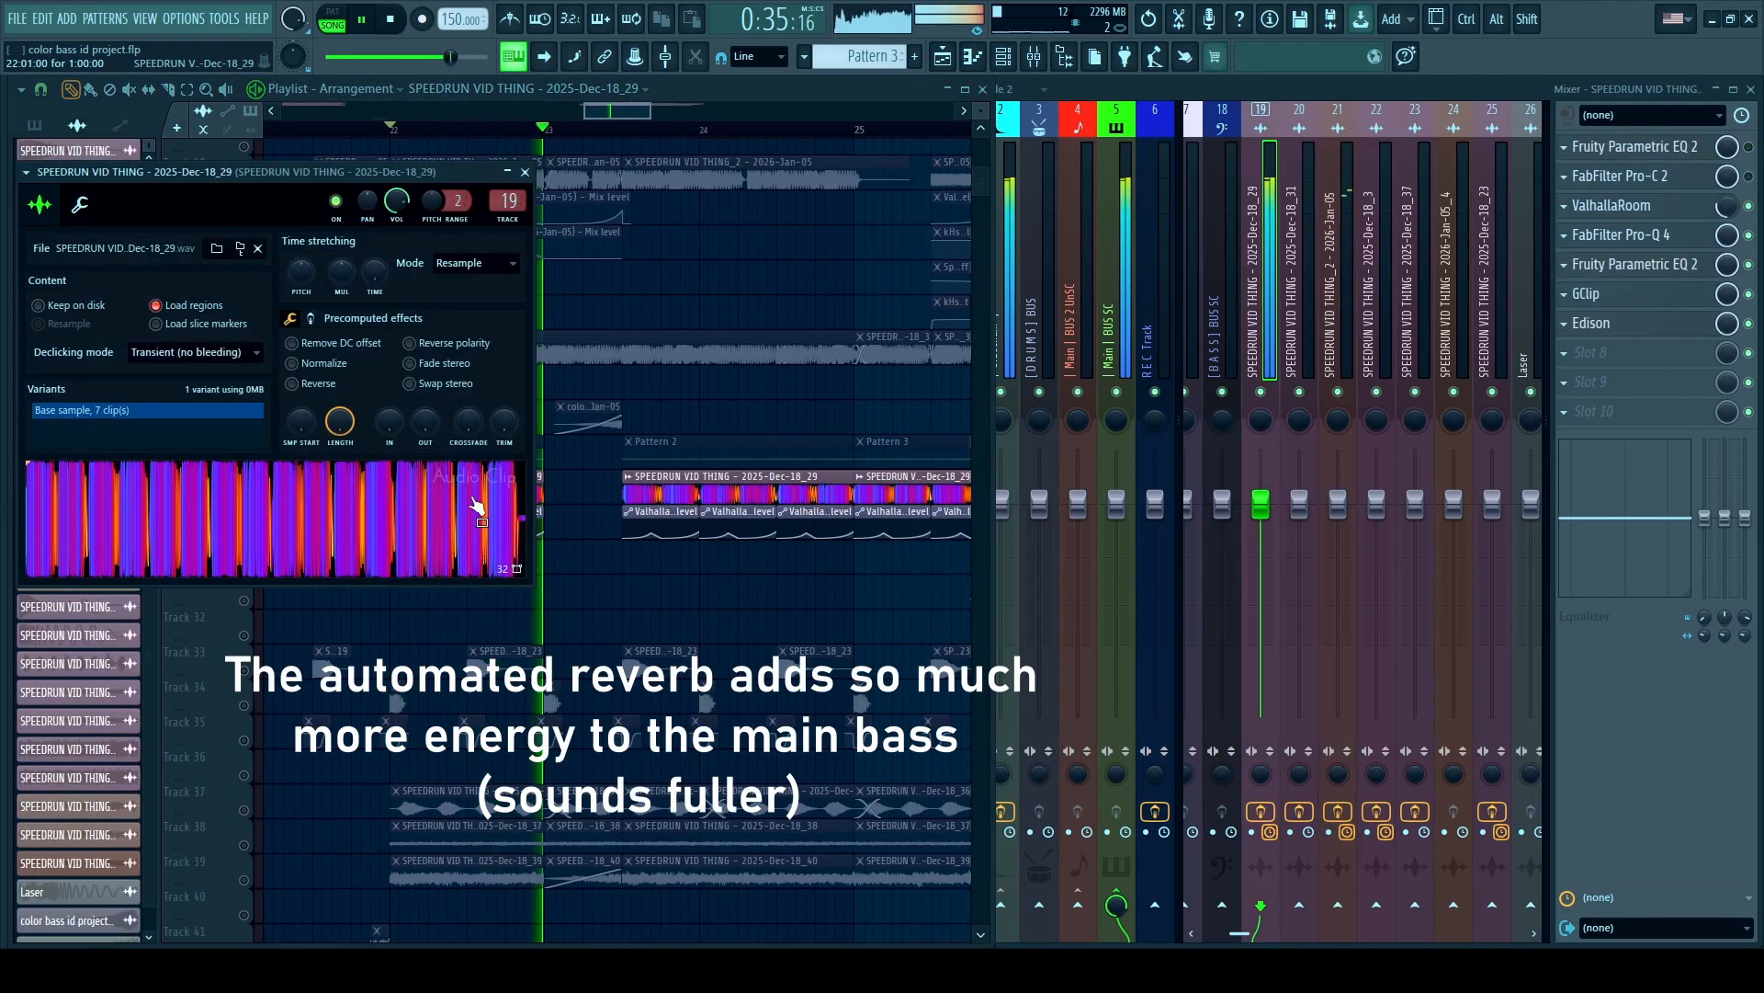
pyautogui.click(525, 173)
pyautogui.click(1749, 205)
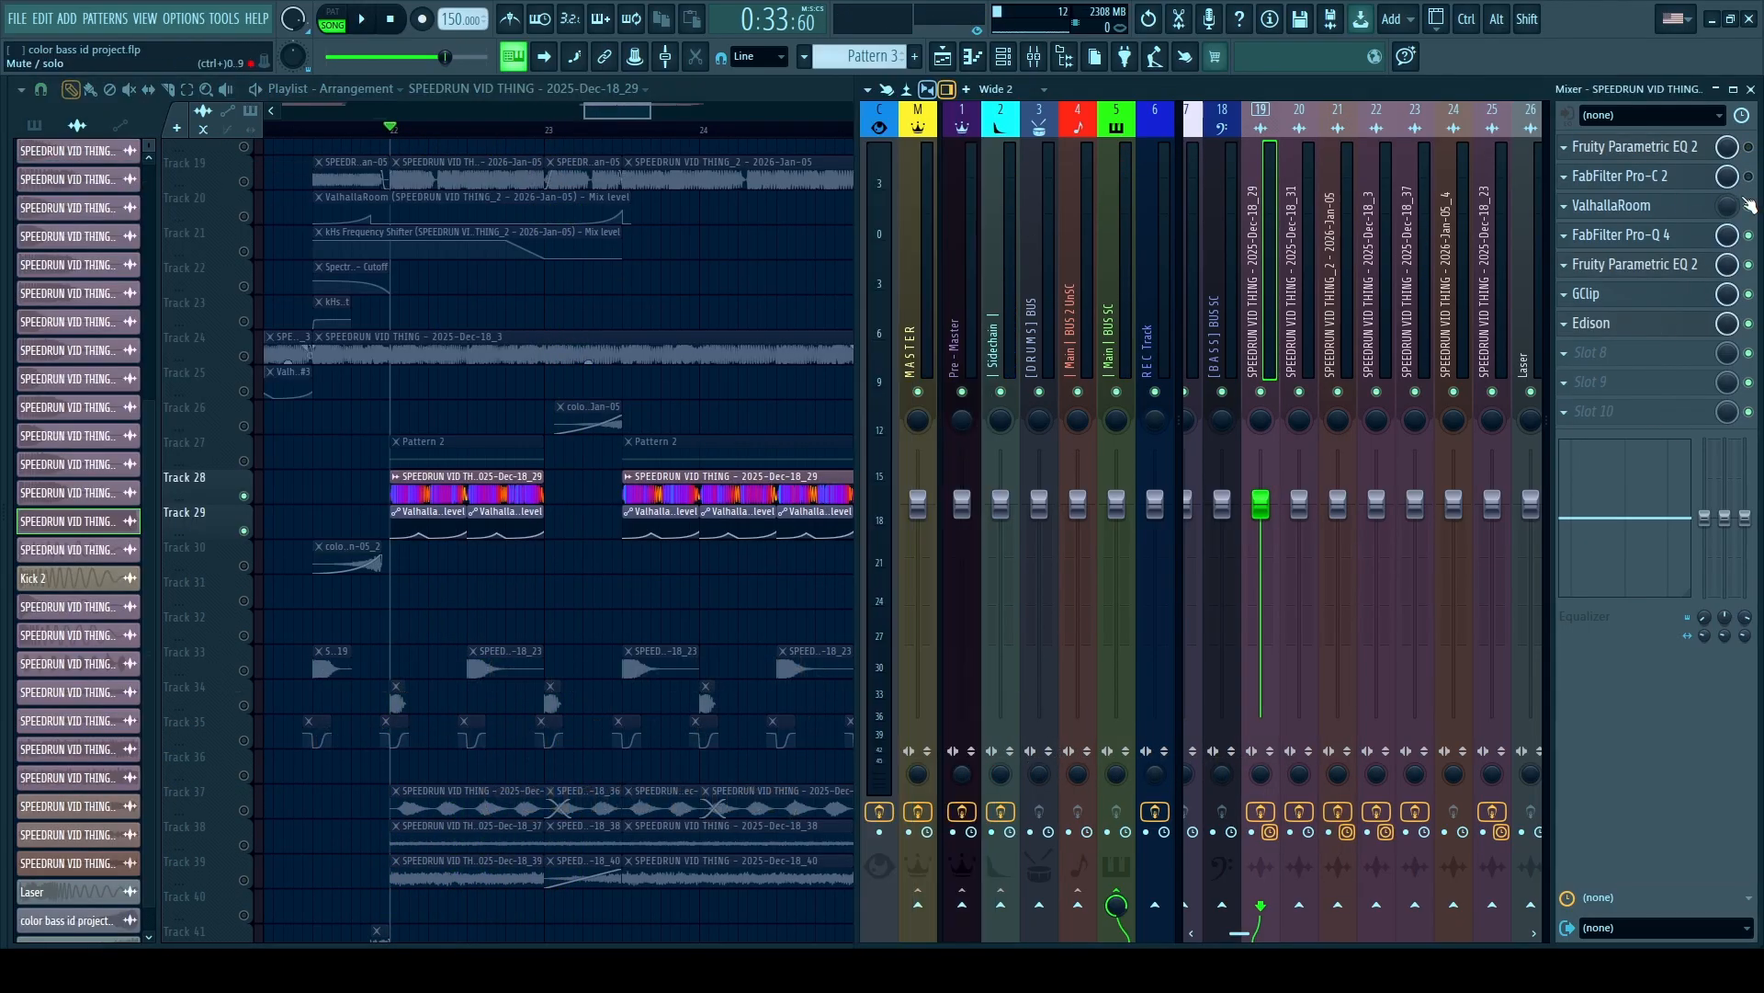
pyautogui.press('space')
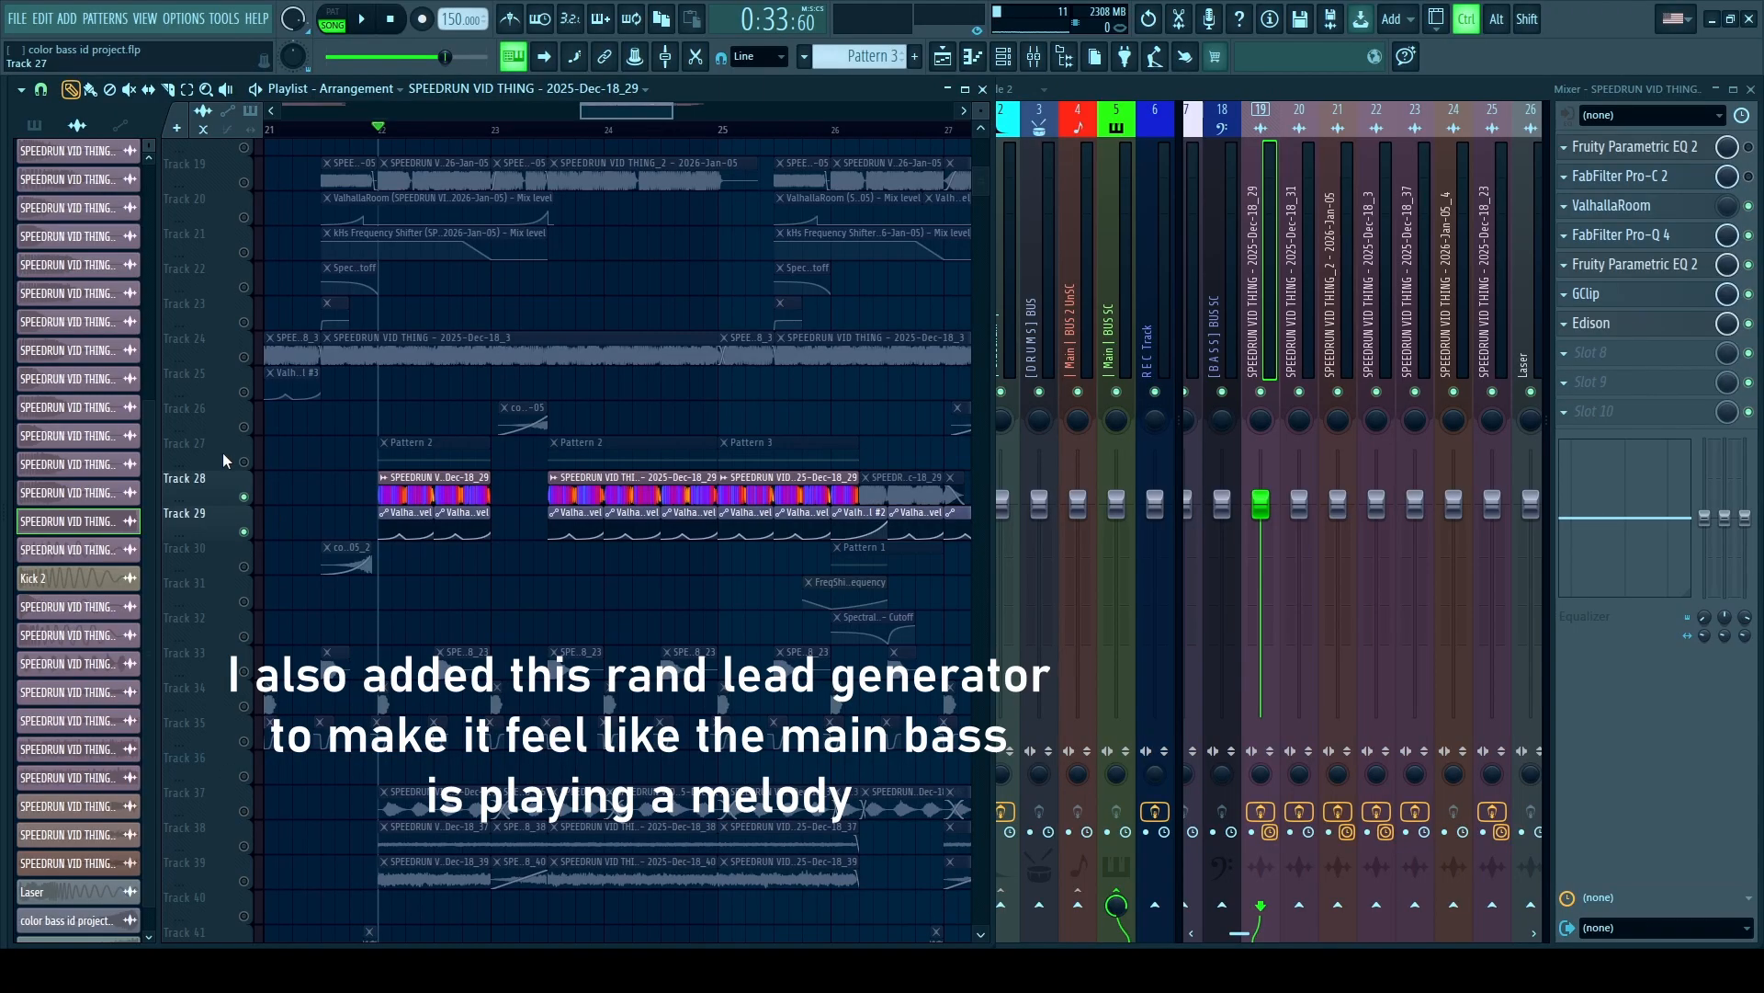
# Solo the random lead pattern on Track 27 and inspect its Vital #2 patch while sounding a test note.
pyautogui.keyDown('ctrl'); pyautogui.click(245, 462); pyautogui.keyUp('ctrl')
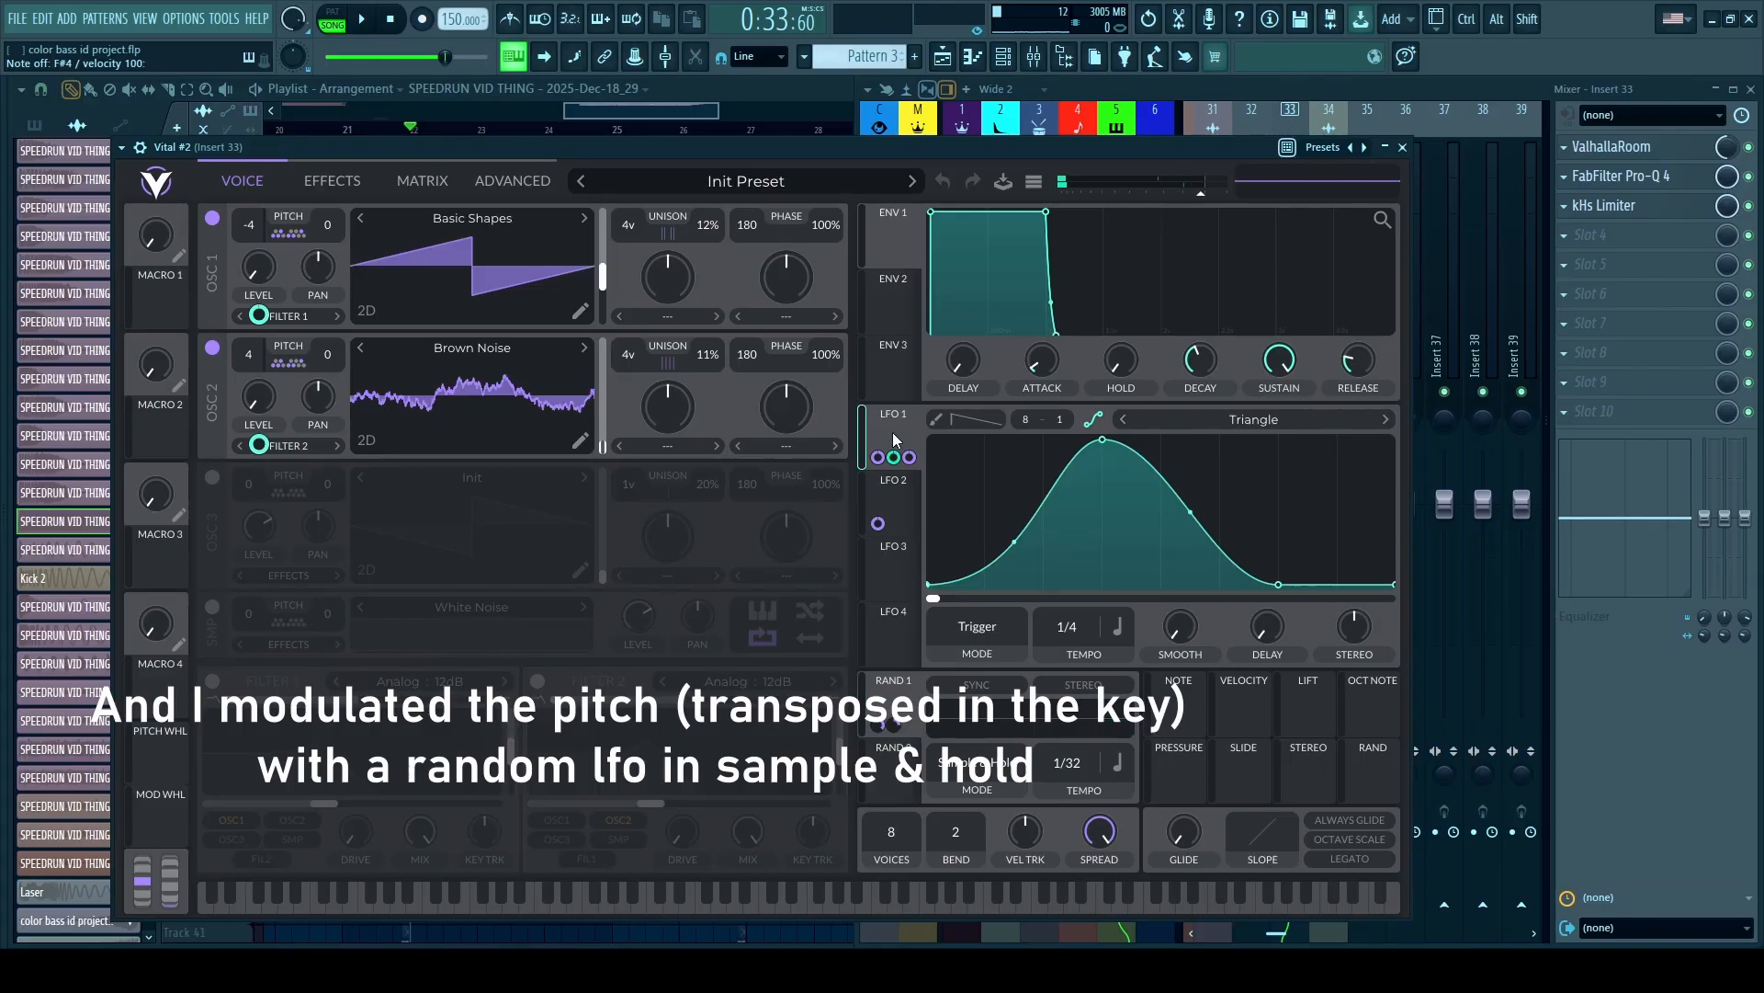
pyautogui.press('g')
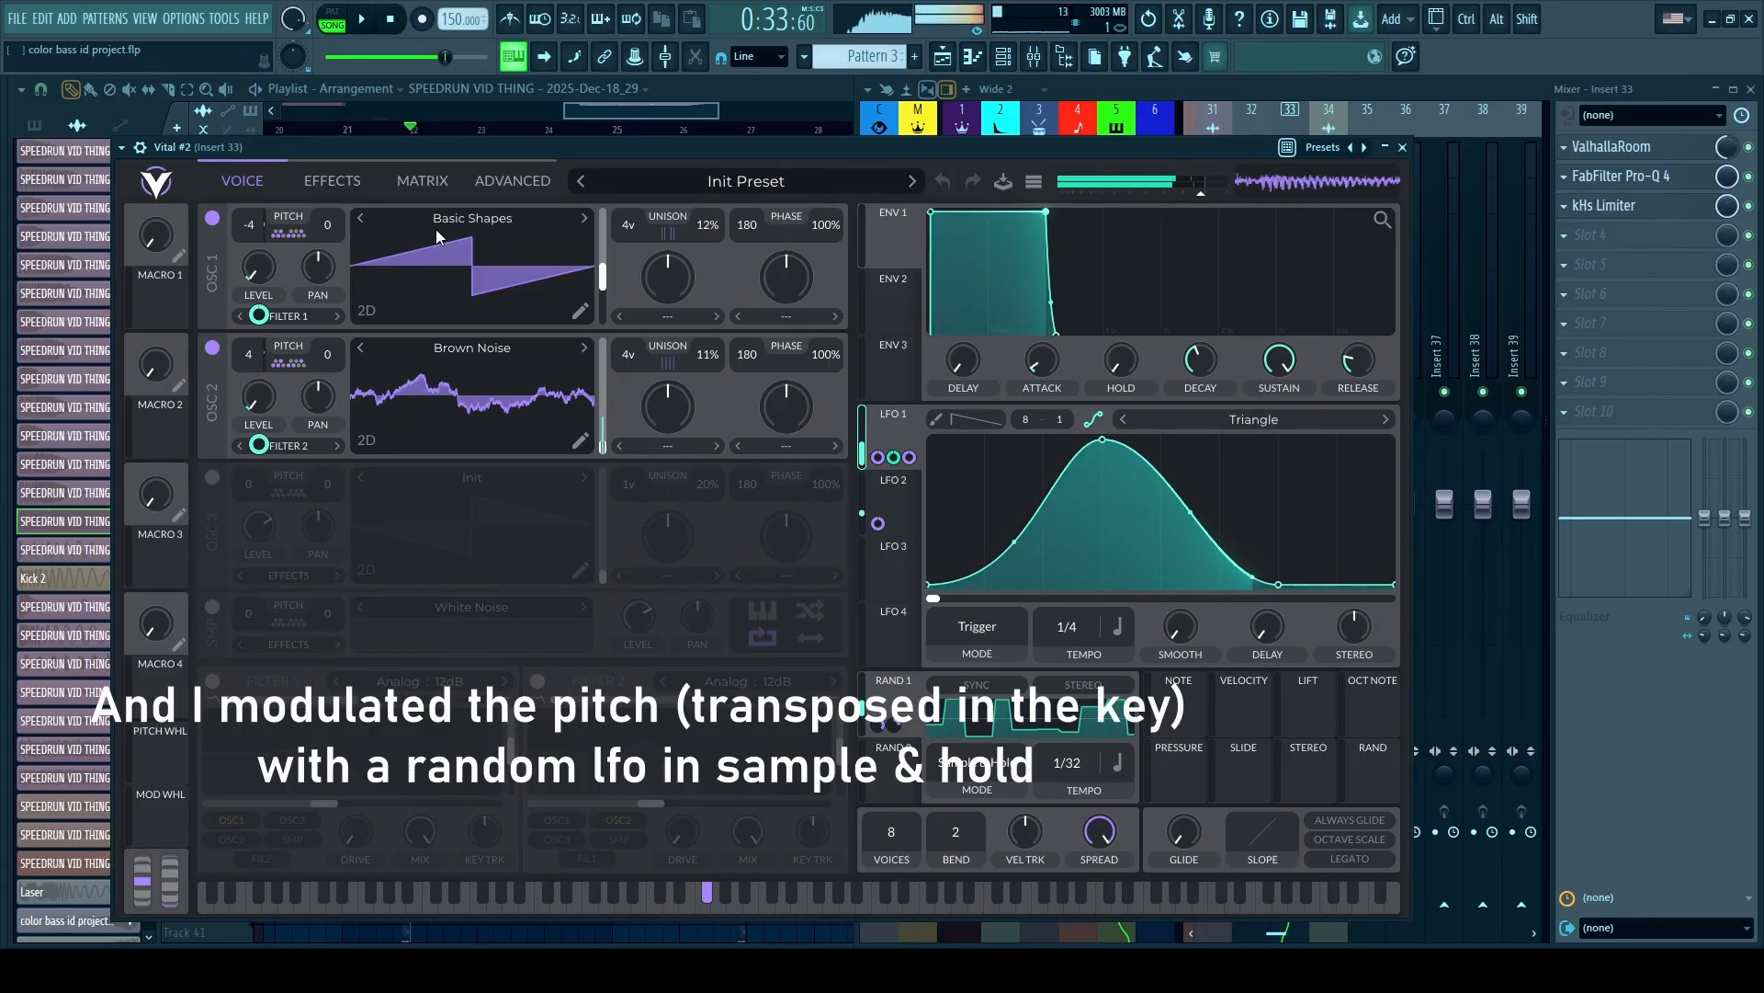
pyautogui.click(308, 182)
pyautogui.click(242, 181)
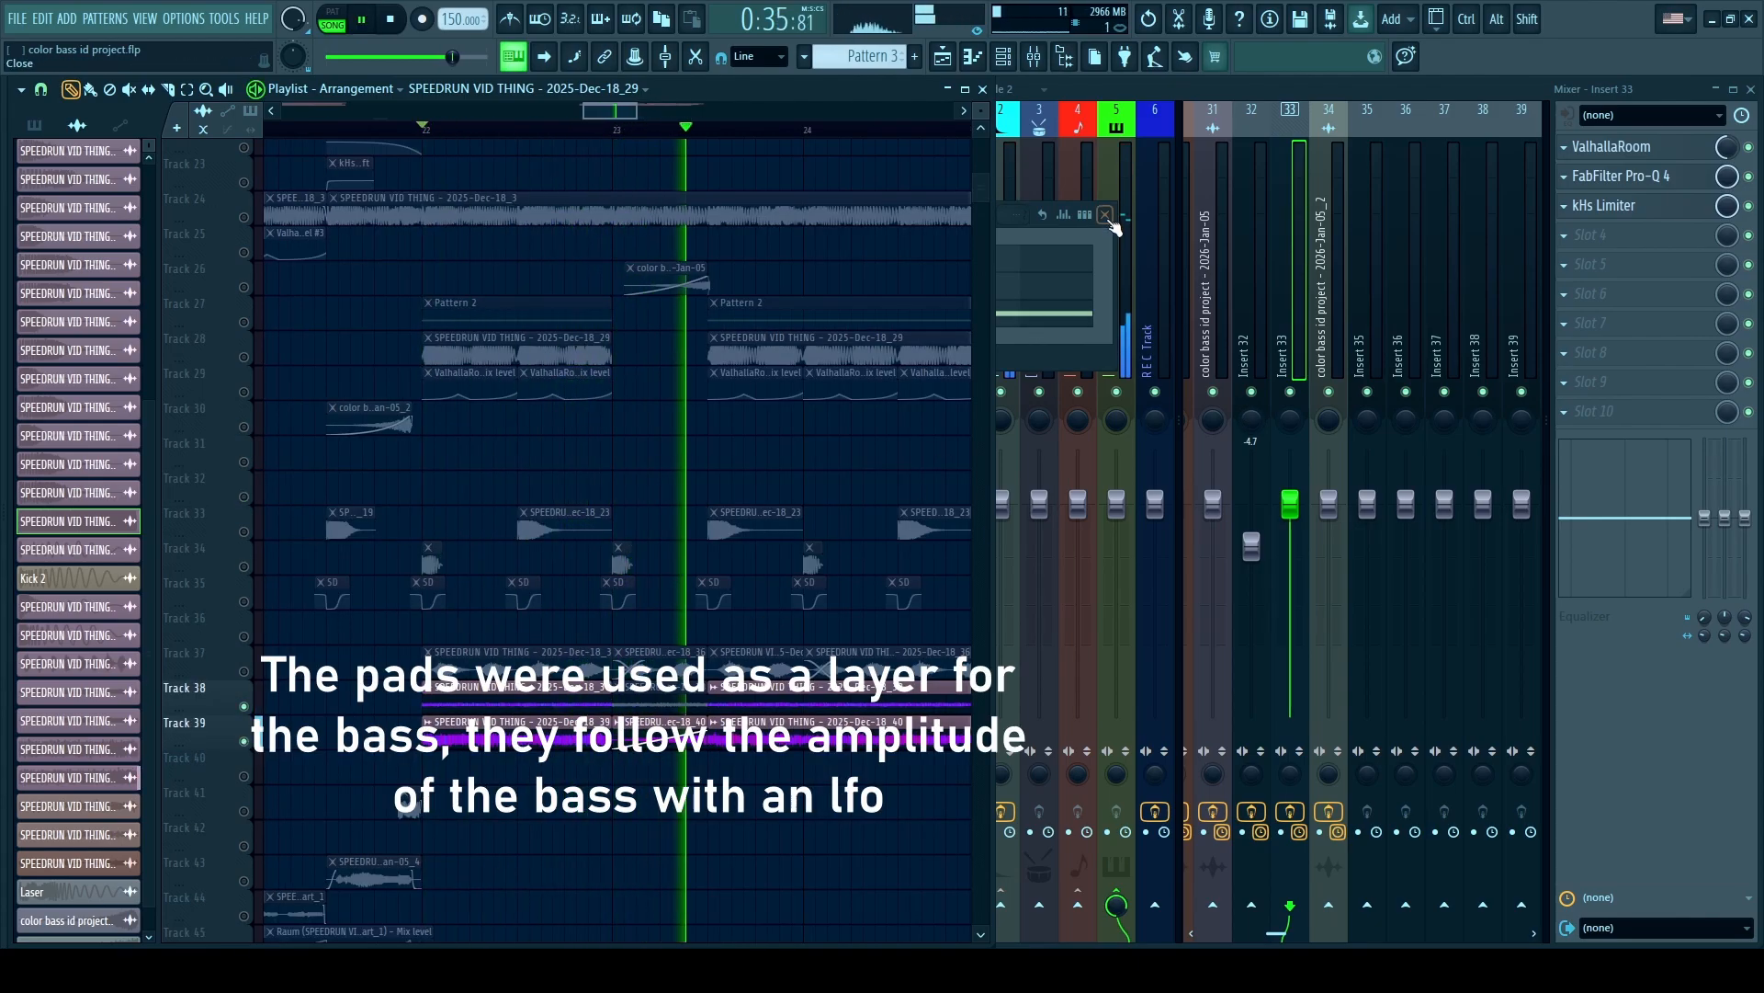
# Inspect the pad layer's effects chain on mixer track 29 and audition the pads together with the main bass.
pyautogui.click(1106, 214)
pyautogui.hscroll(-4, 1443, 350)
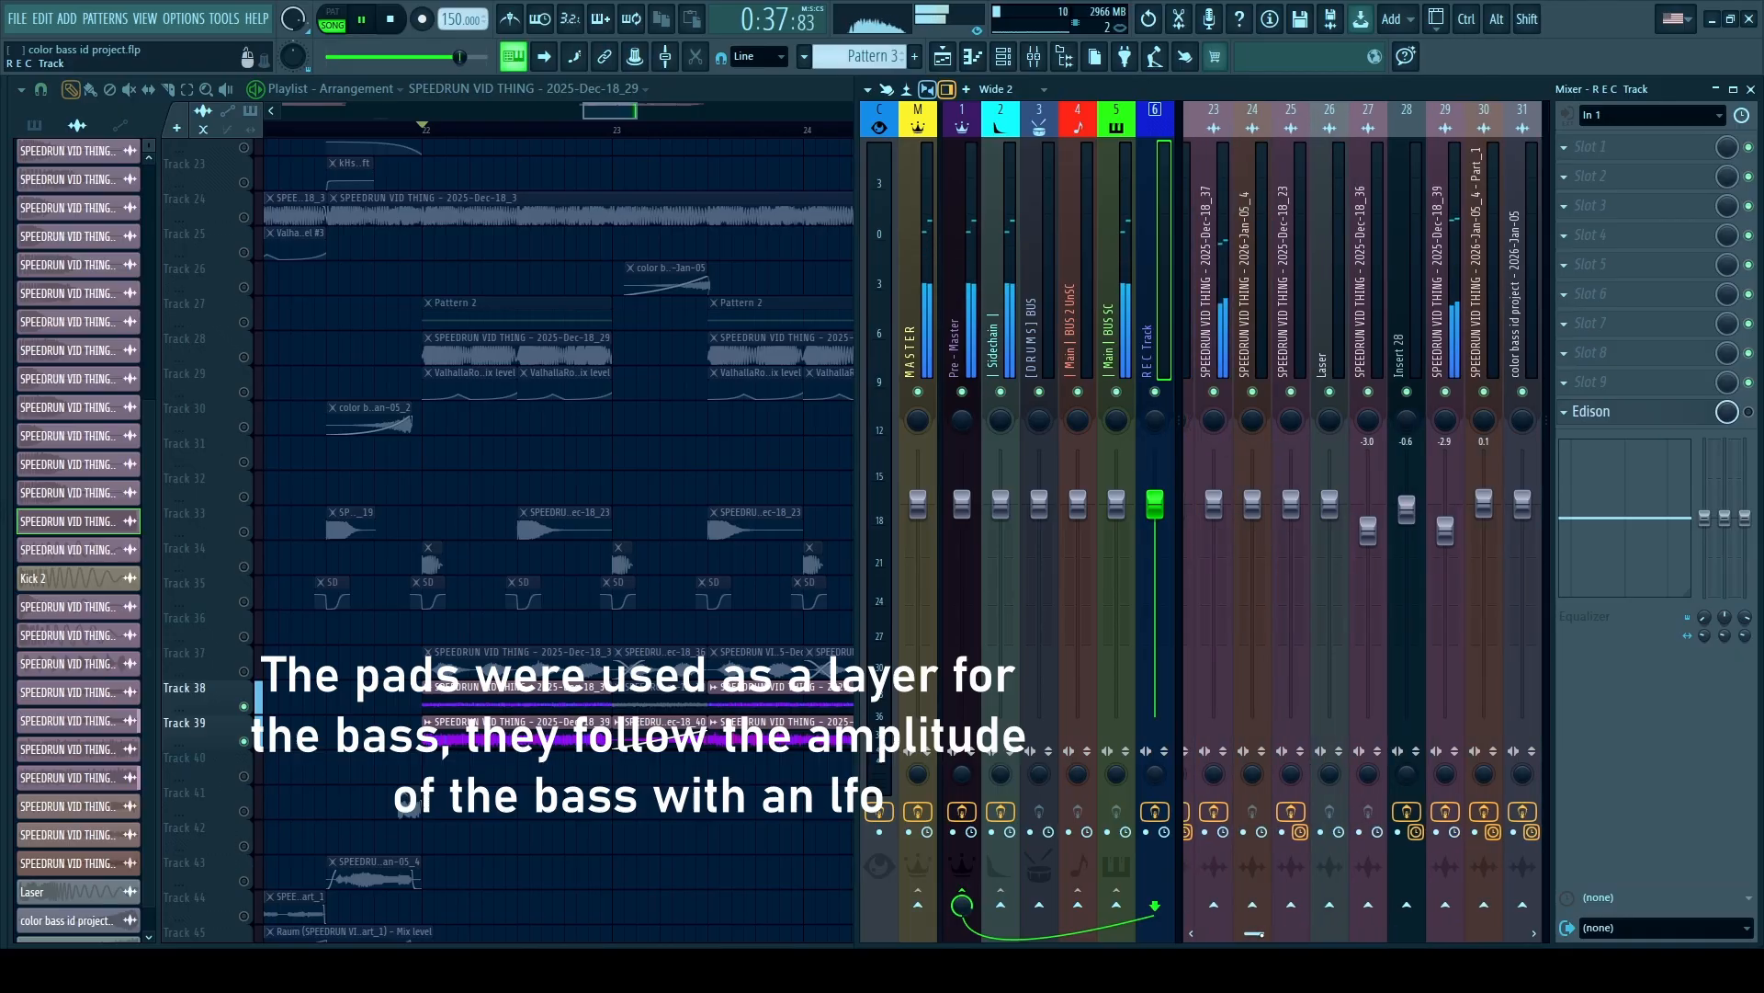
pyautogui.click(1442, 351)
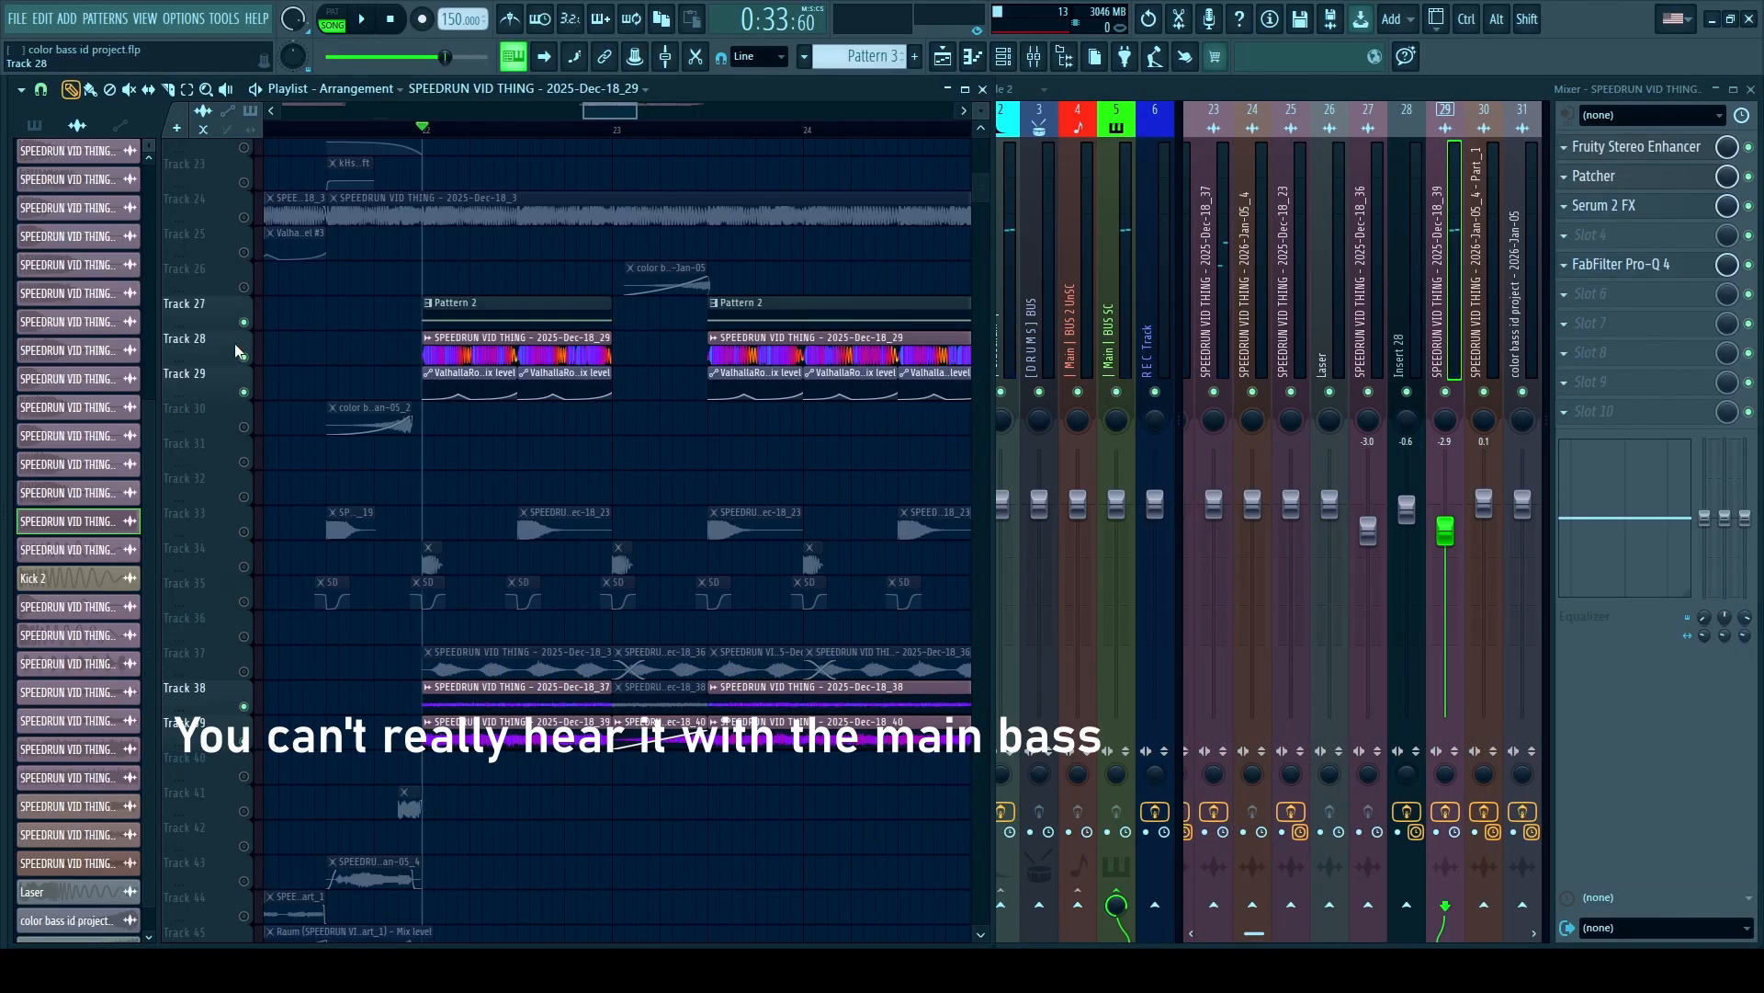
pyautogui.press('space')
# Audition the glitch textures on Tracks 41 to 45 of the playlist.
pyautogui.scroll(-3, 237, 350)
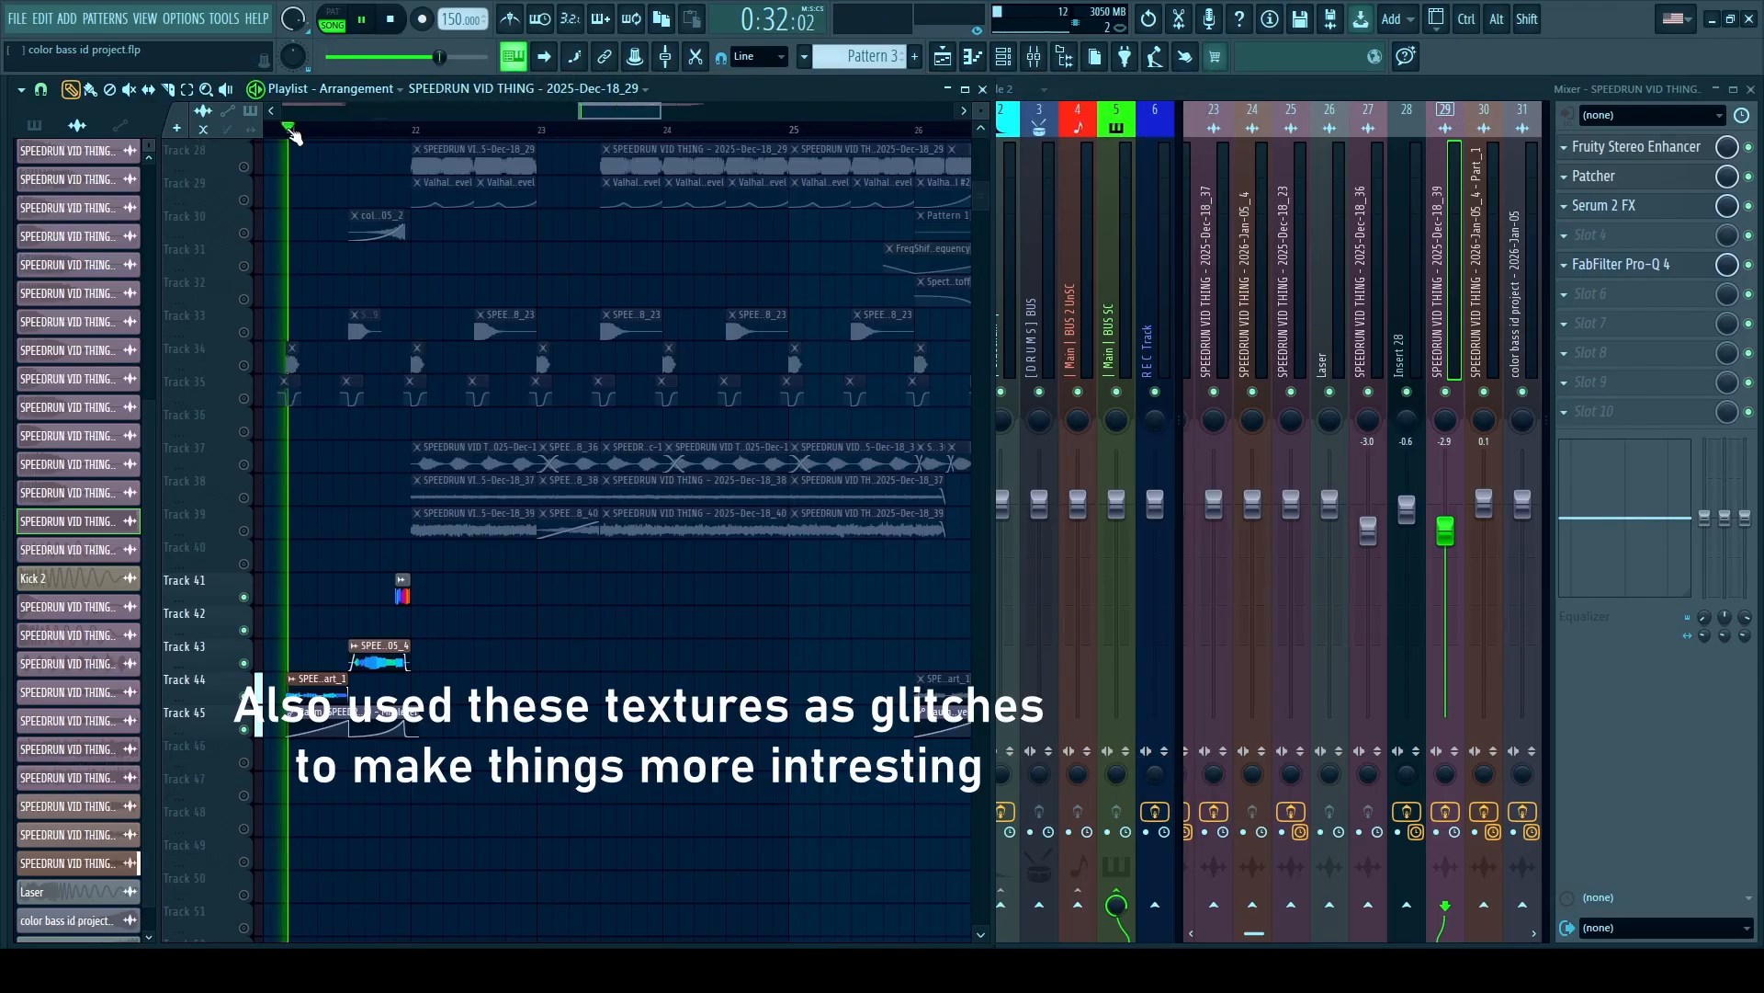
pyautogui.scroll(3, 333, 676)
pyautogui.scroll(-3, 391, 684)
pyautogui.moveTo(390, 685); pyautogui.dragTo(463, 651)
pyautogui.press('space')
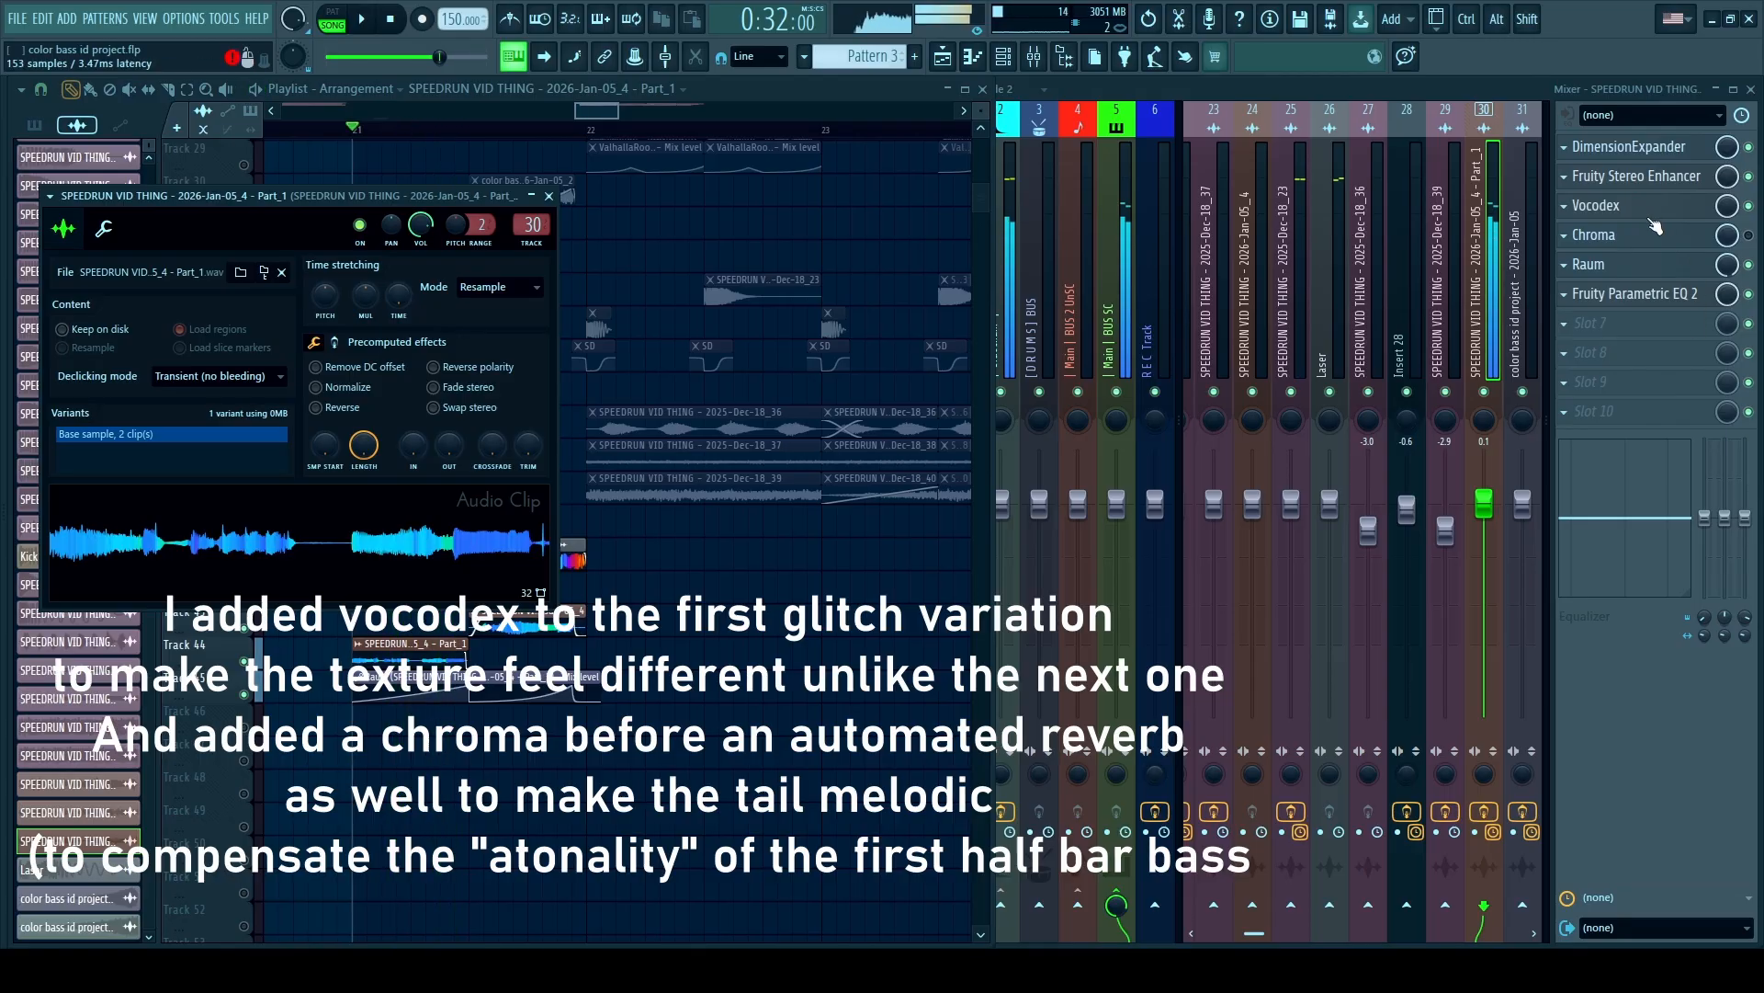
# Check Vocodex in slot 3 of mixer track 30 and audition the first glitch texture.
pyautogui.click(1639, 211)
pyautogui.click(1623, 213)
pyautogui.press('space')
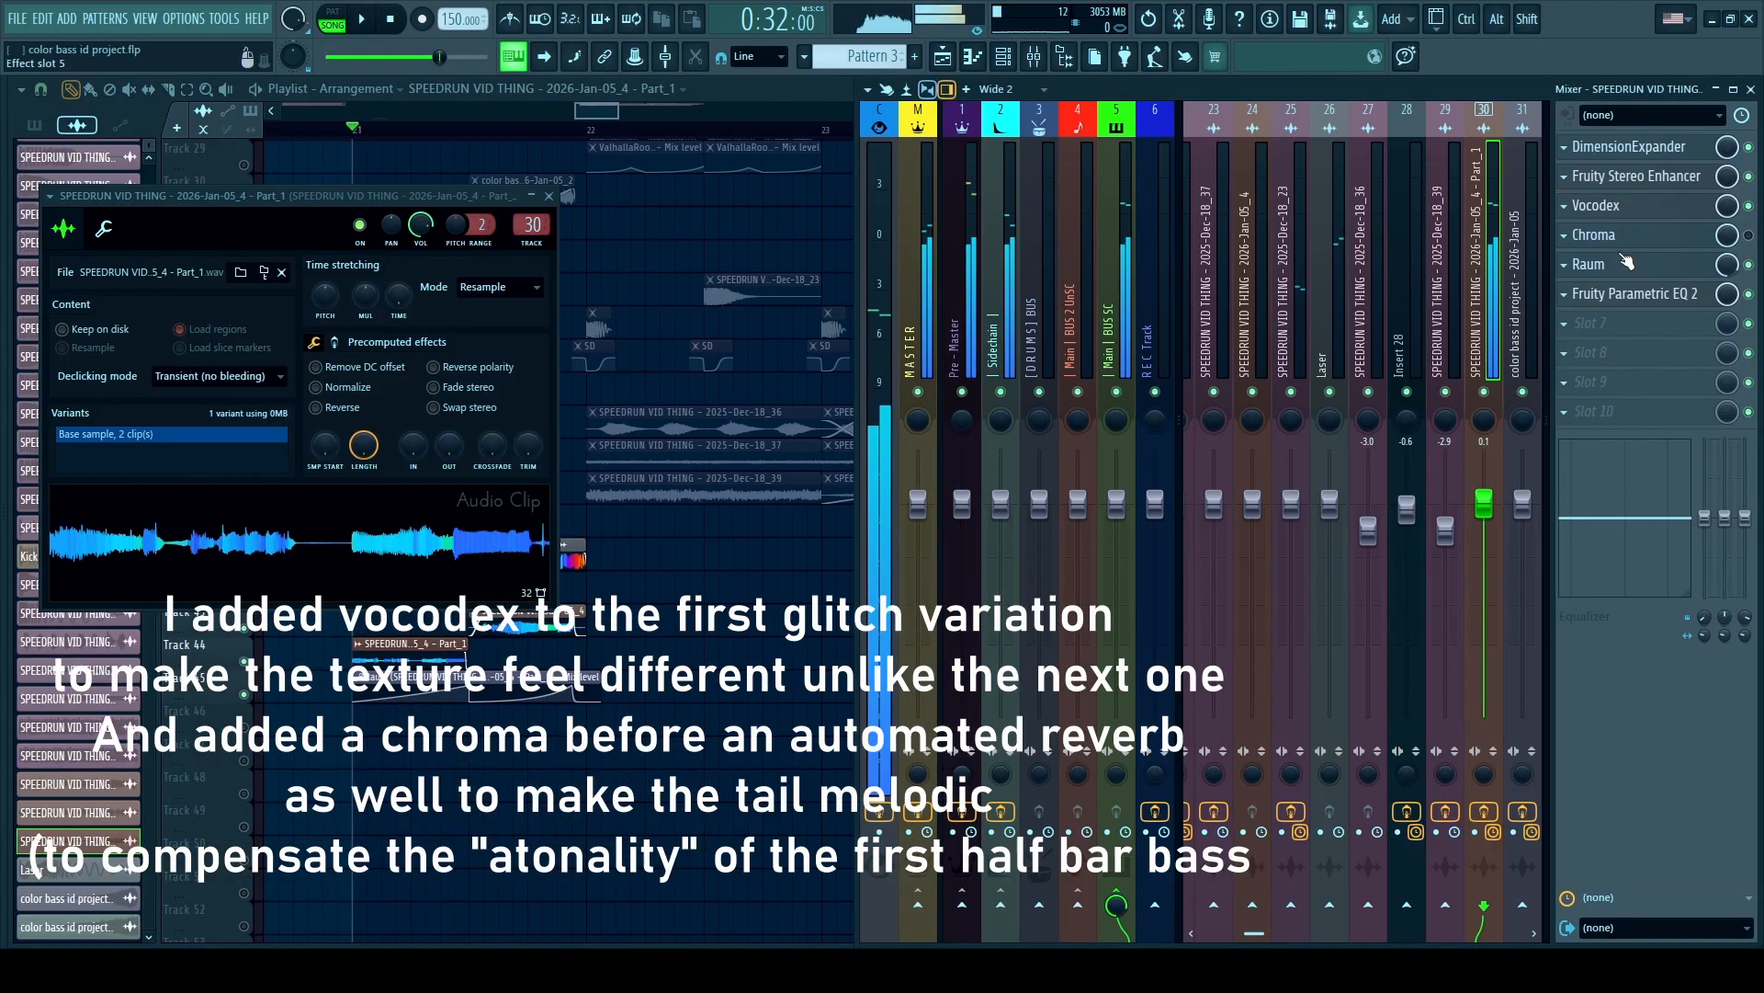
pyautogui.press('space')
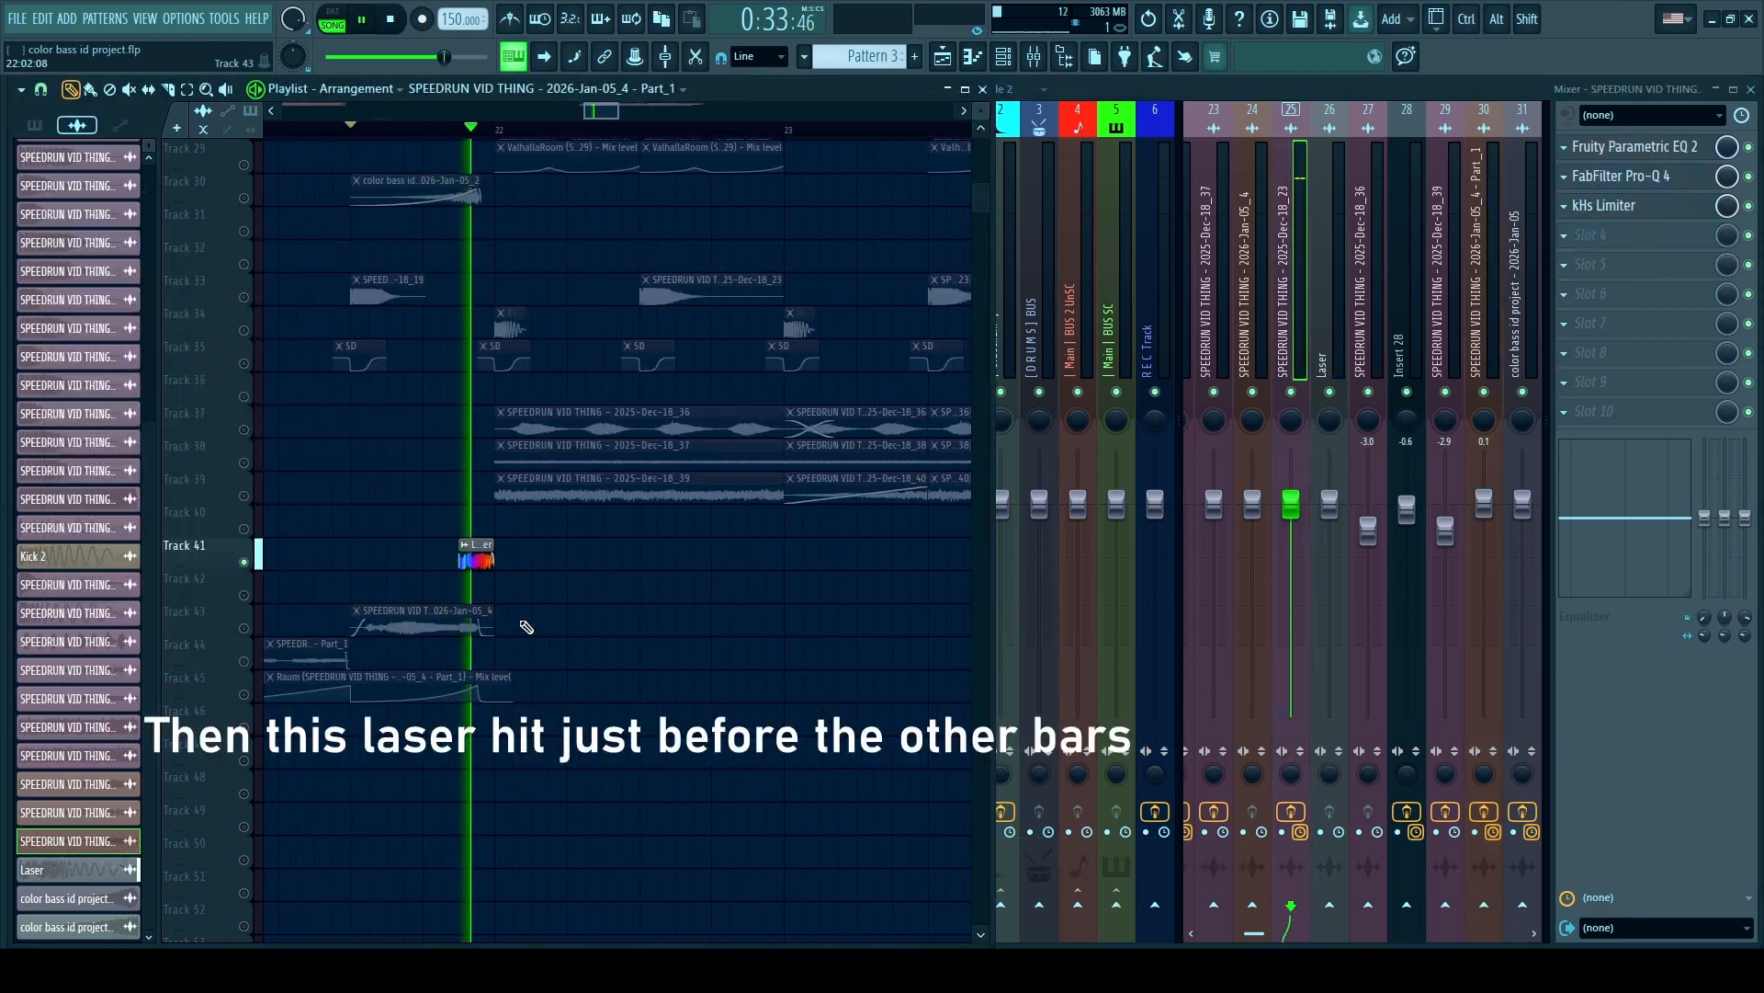
# Audition the laser hit on Track 41 and inspect its clip.
pyautogui.scroll(5, 526, 627)
pyautogui.press('space')
pyautogui.press('space')
pyautogui.doubleClick(475, 717)
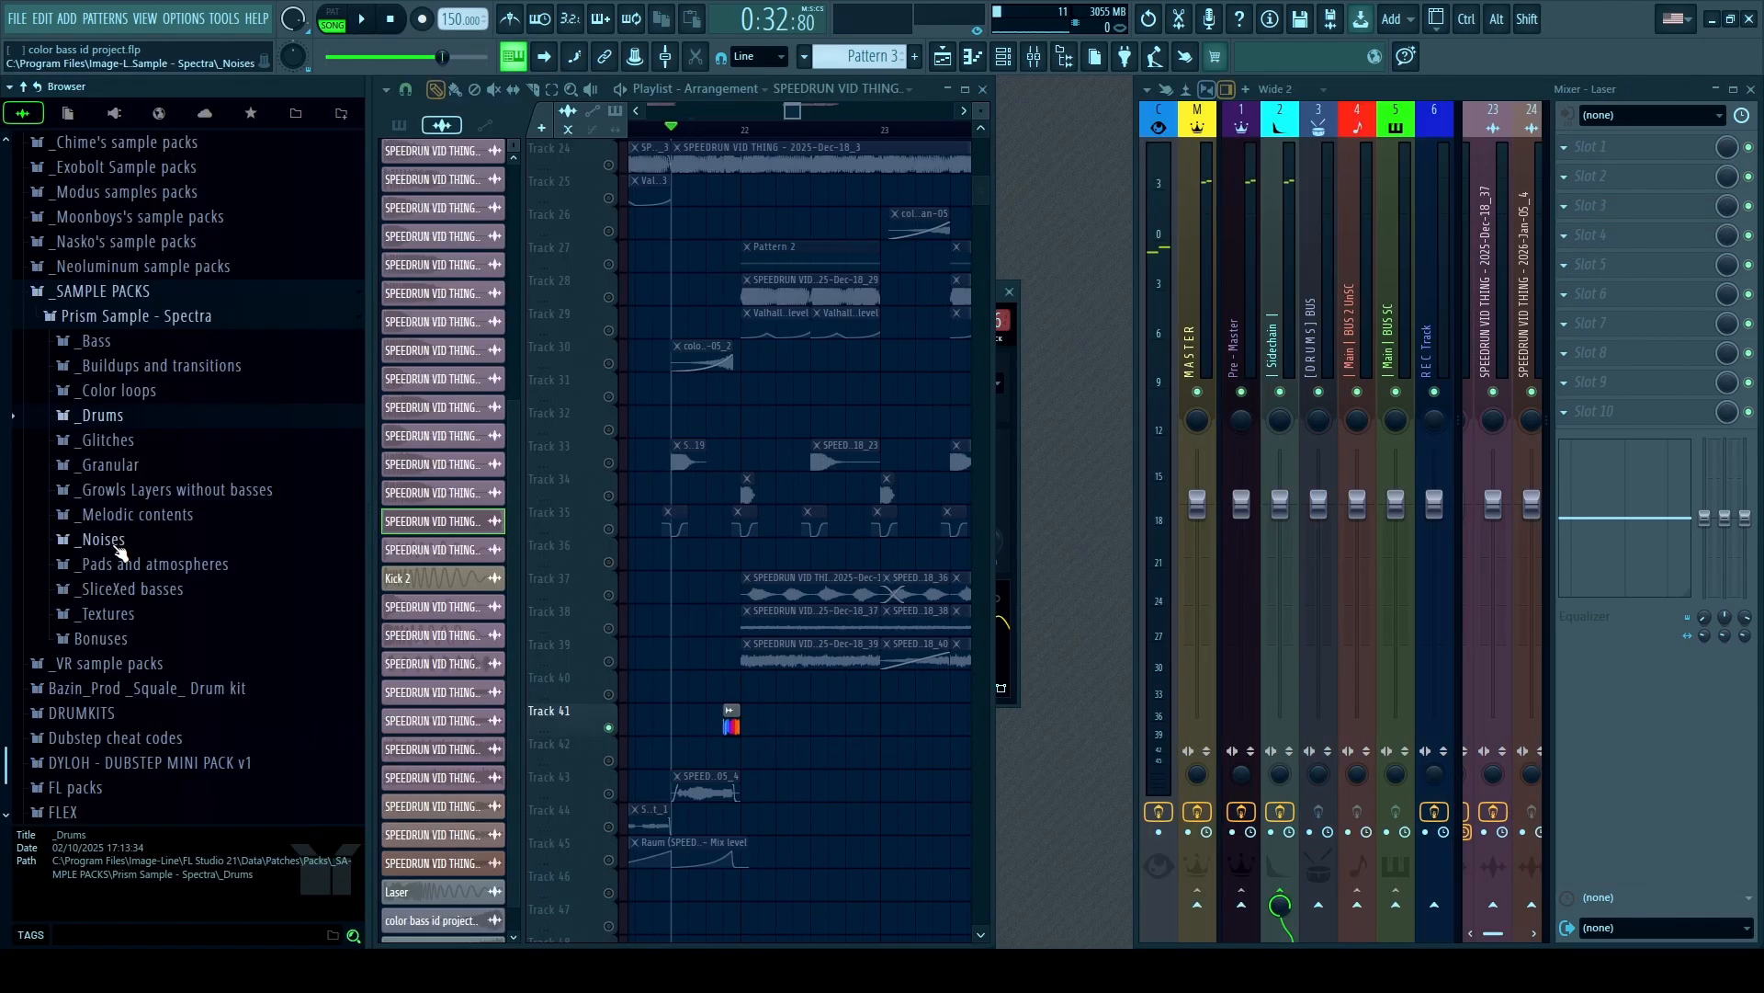
# Preview the Laser sample in the Prism Sample - Spectra pack's _Noises folder and hide the browser.
pyautogui.click(137, 564)
pyautogui.scroll(-5, 145, 584)
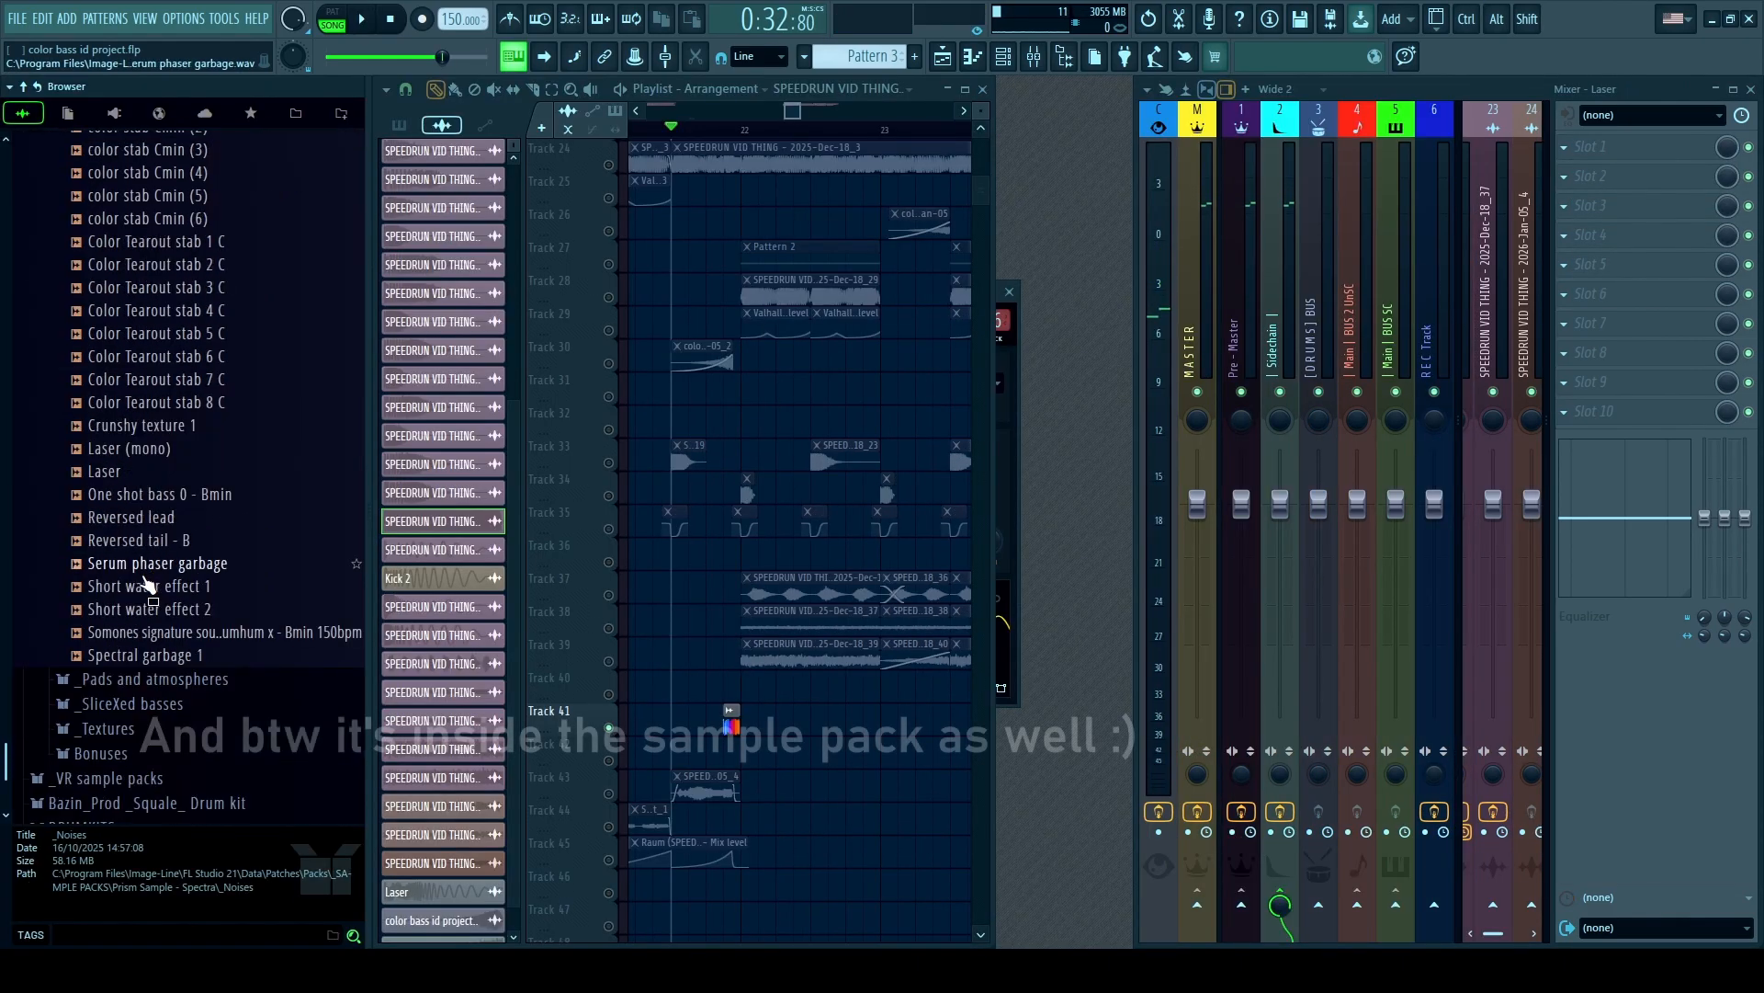
pyautogui.click(118, 473)
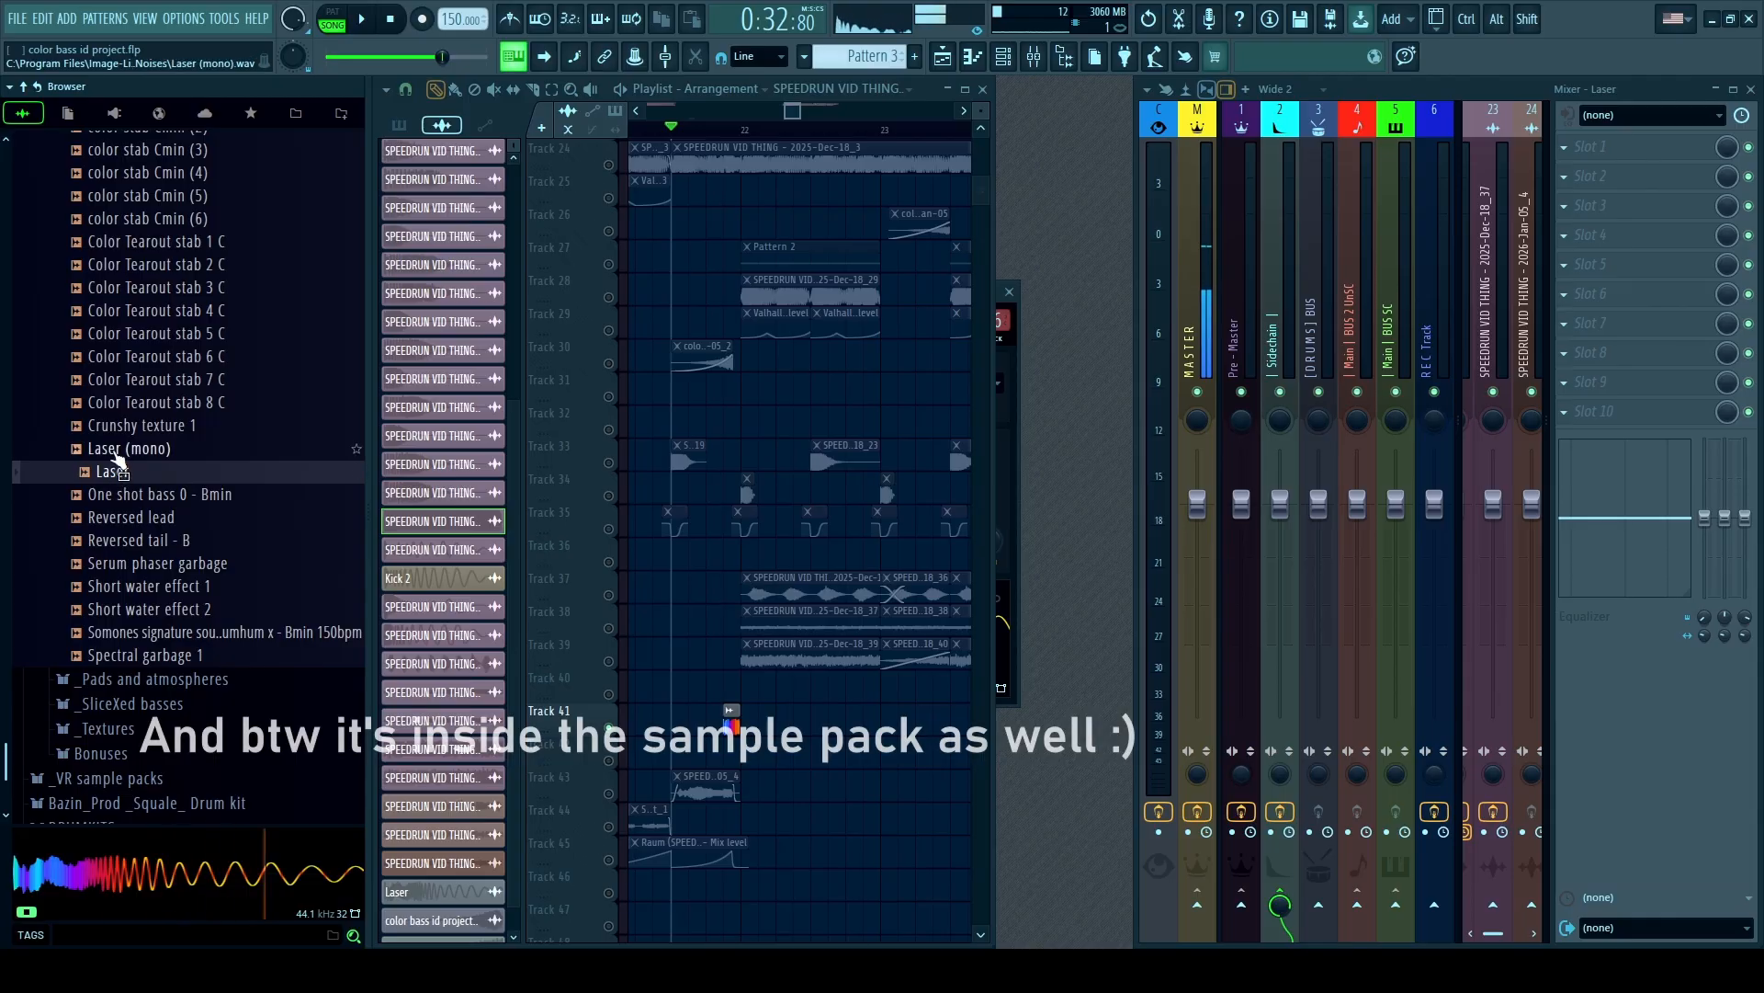
pyautogui.hotkey('alt', 'F8')
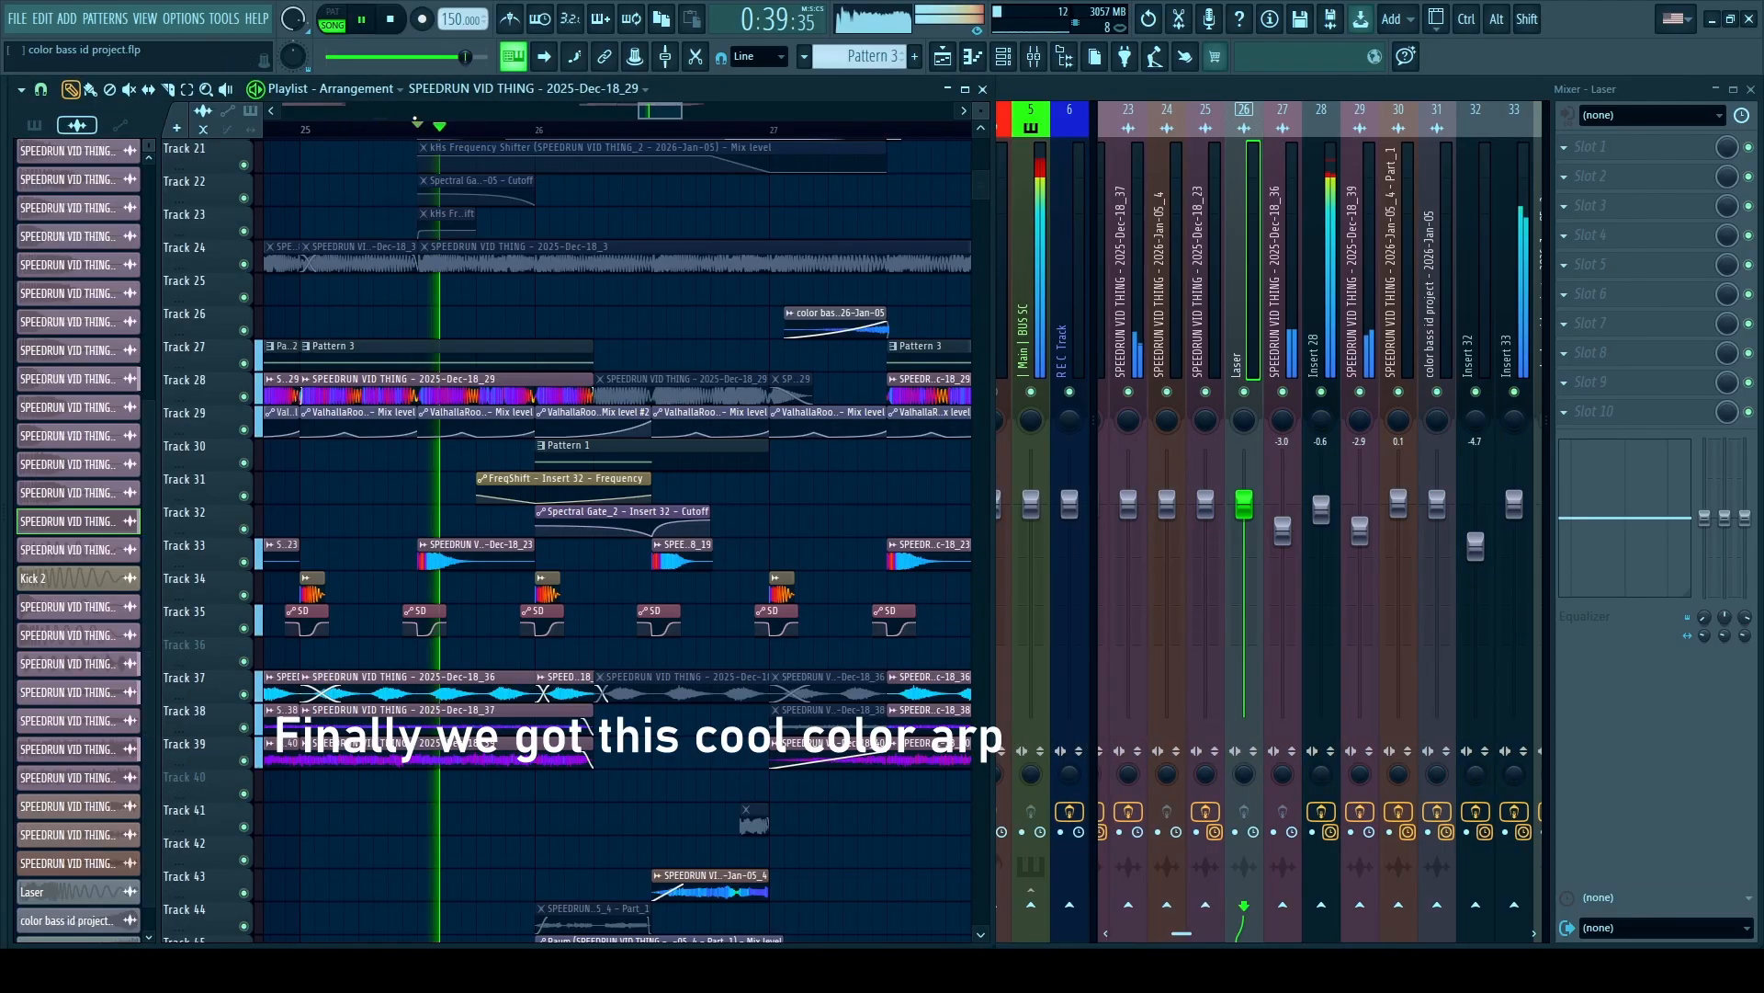
# Inspect the color arp's effects chain on Insert 32 and play the arp in context with the full drop.
pyautogui.scroll(-1, 605, 461)
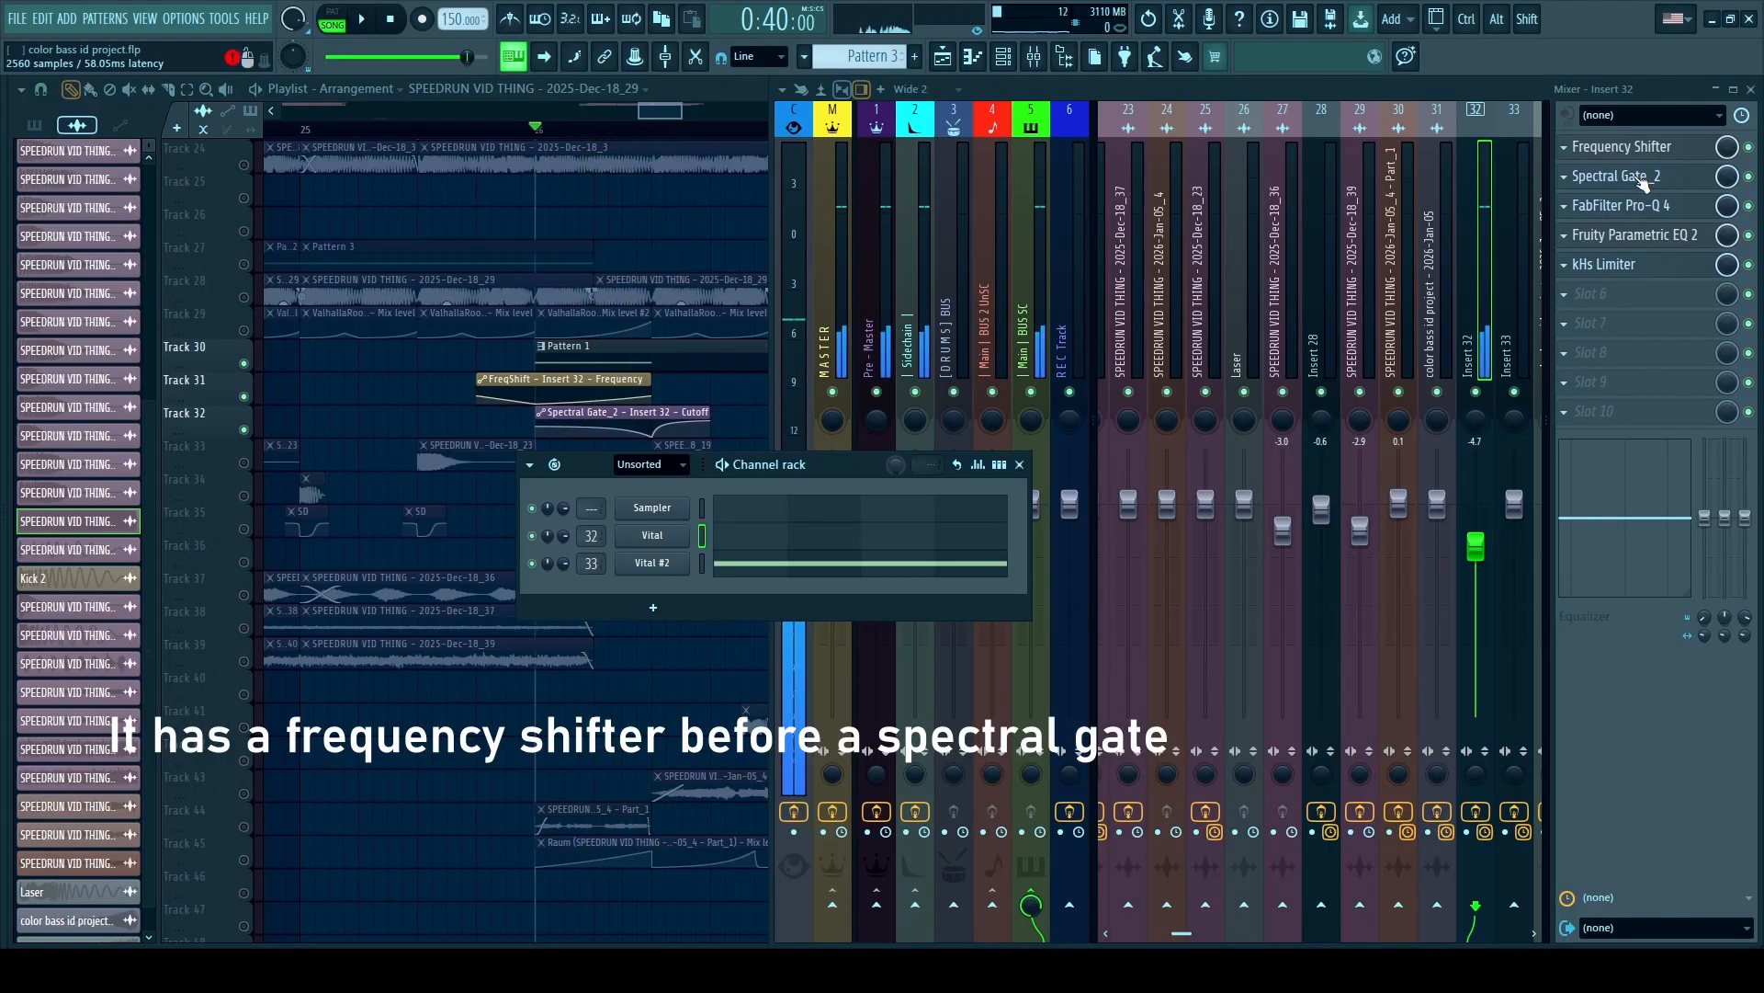
pyautogui.click(1644, 214)
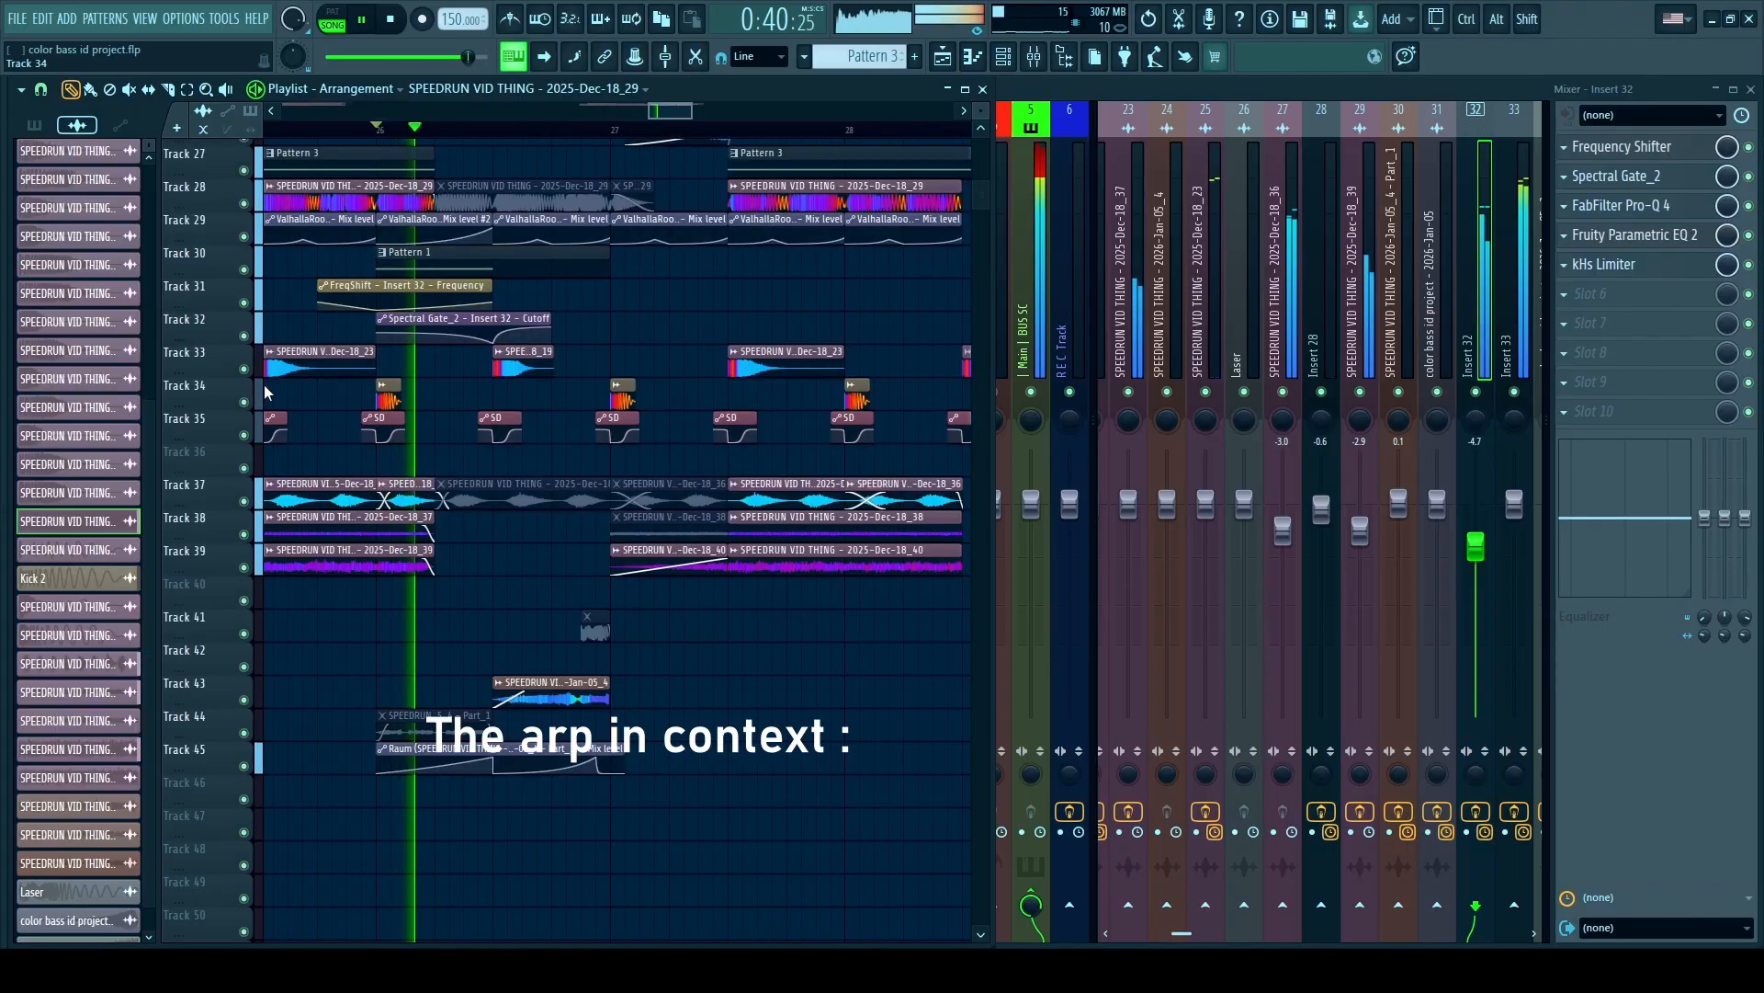
pyautogui.scroll(-4, 563, 471)
pyautogui.scroll(4, 504, 563)
pyautogui.scroll(-3, 596, 588)
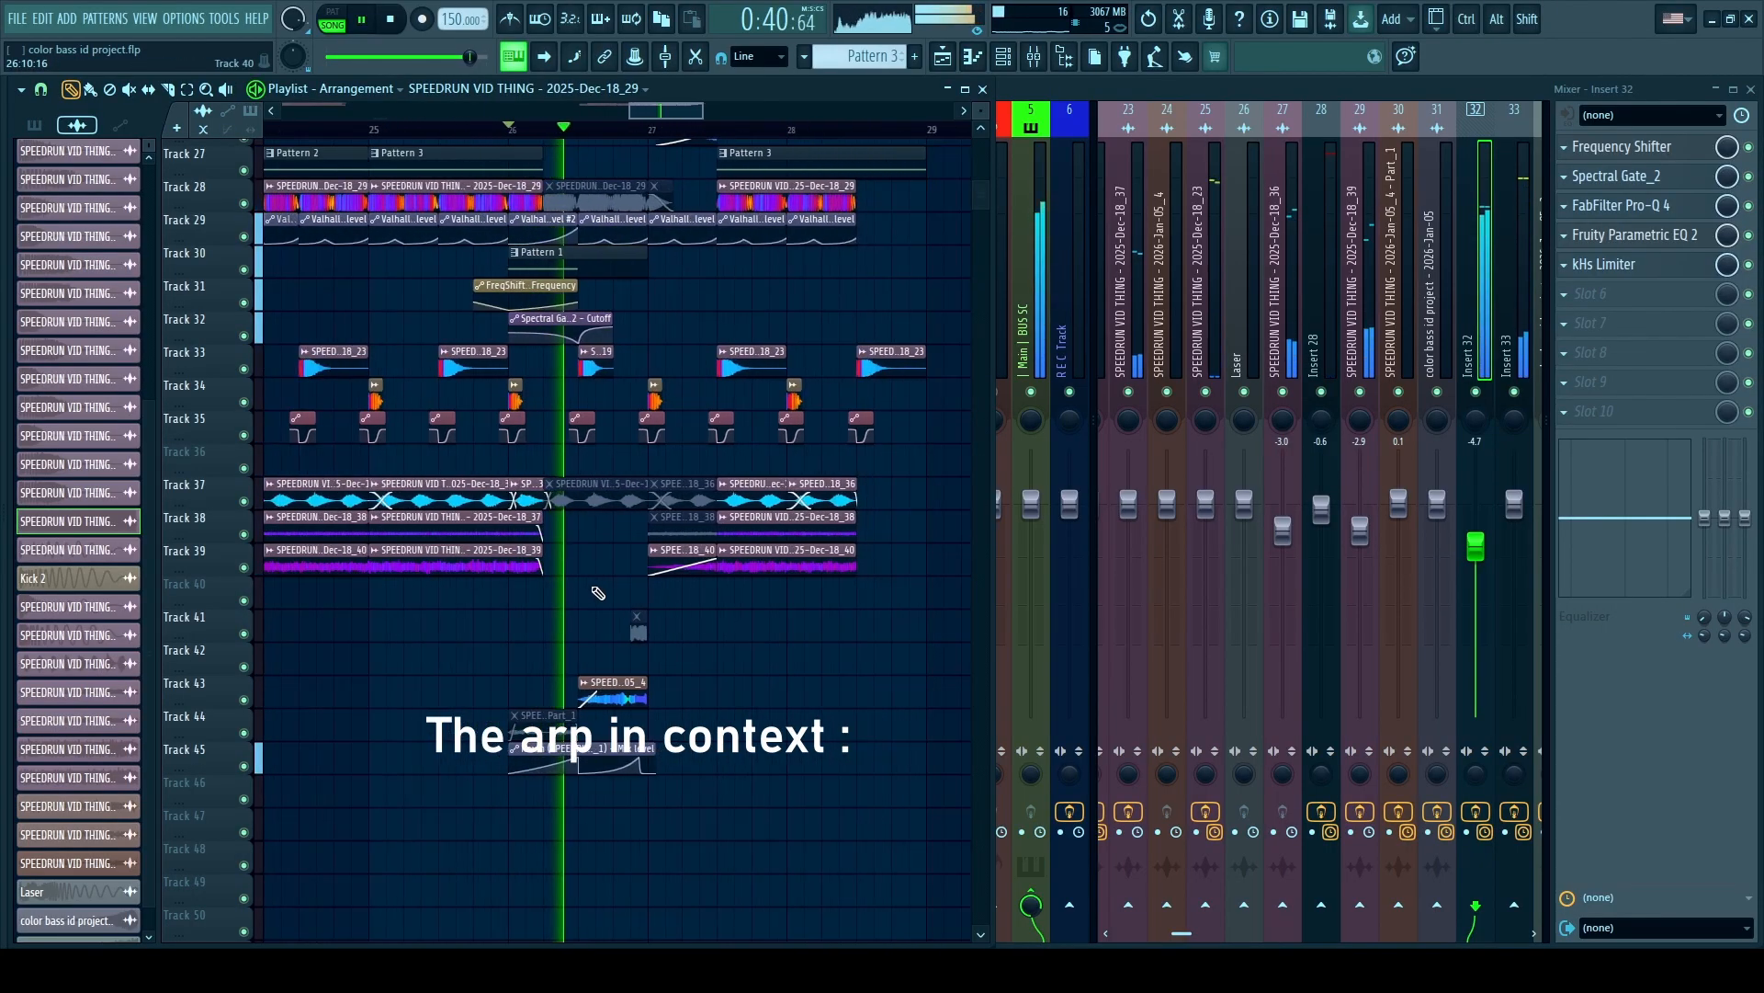
pyautogui.scroll(2, 592, 586)
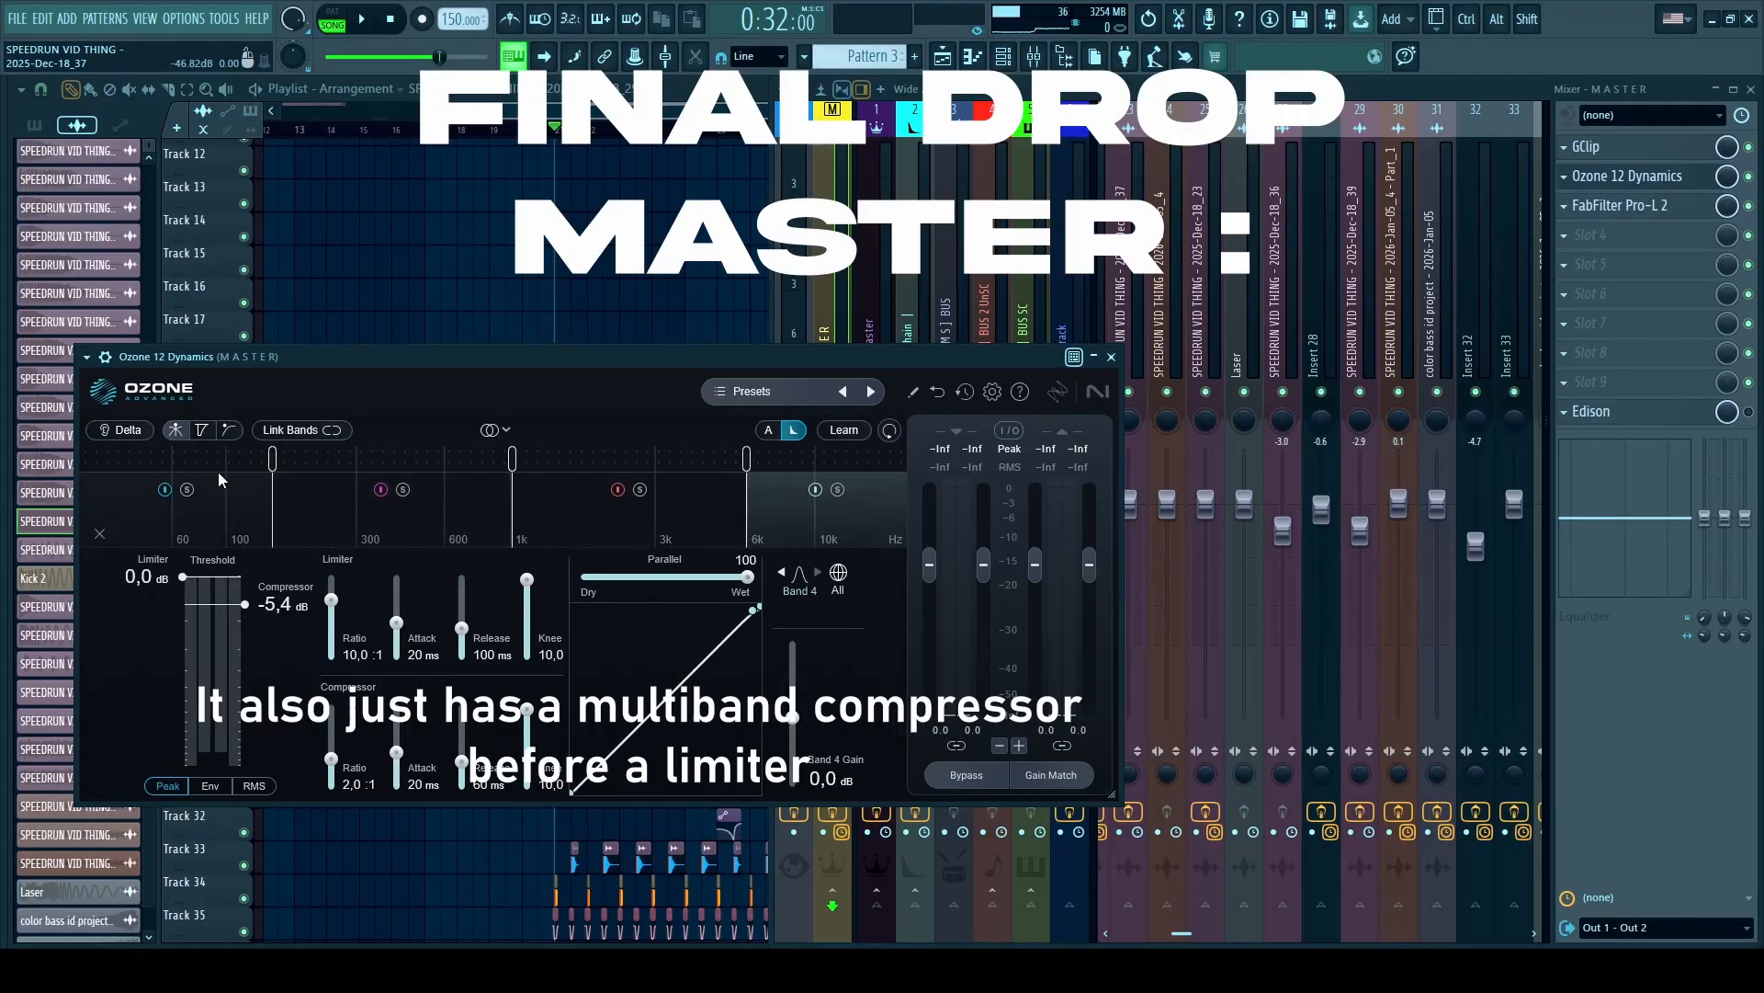
# Examine the Ozone 12 Dynamics bands and the FabFilter Pro-L 2 limiter on the Master channel, and close both plugins.
pyautogui.click(295, 494)
pyautogui.click(202, 510)
pyautogui.click(1631, 221)
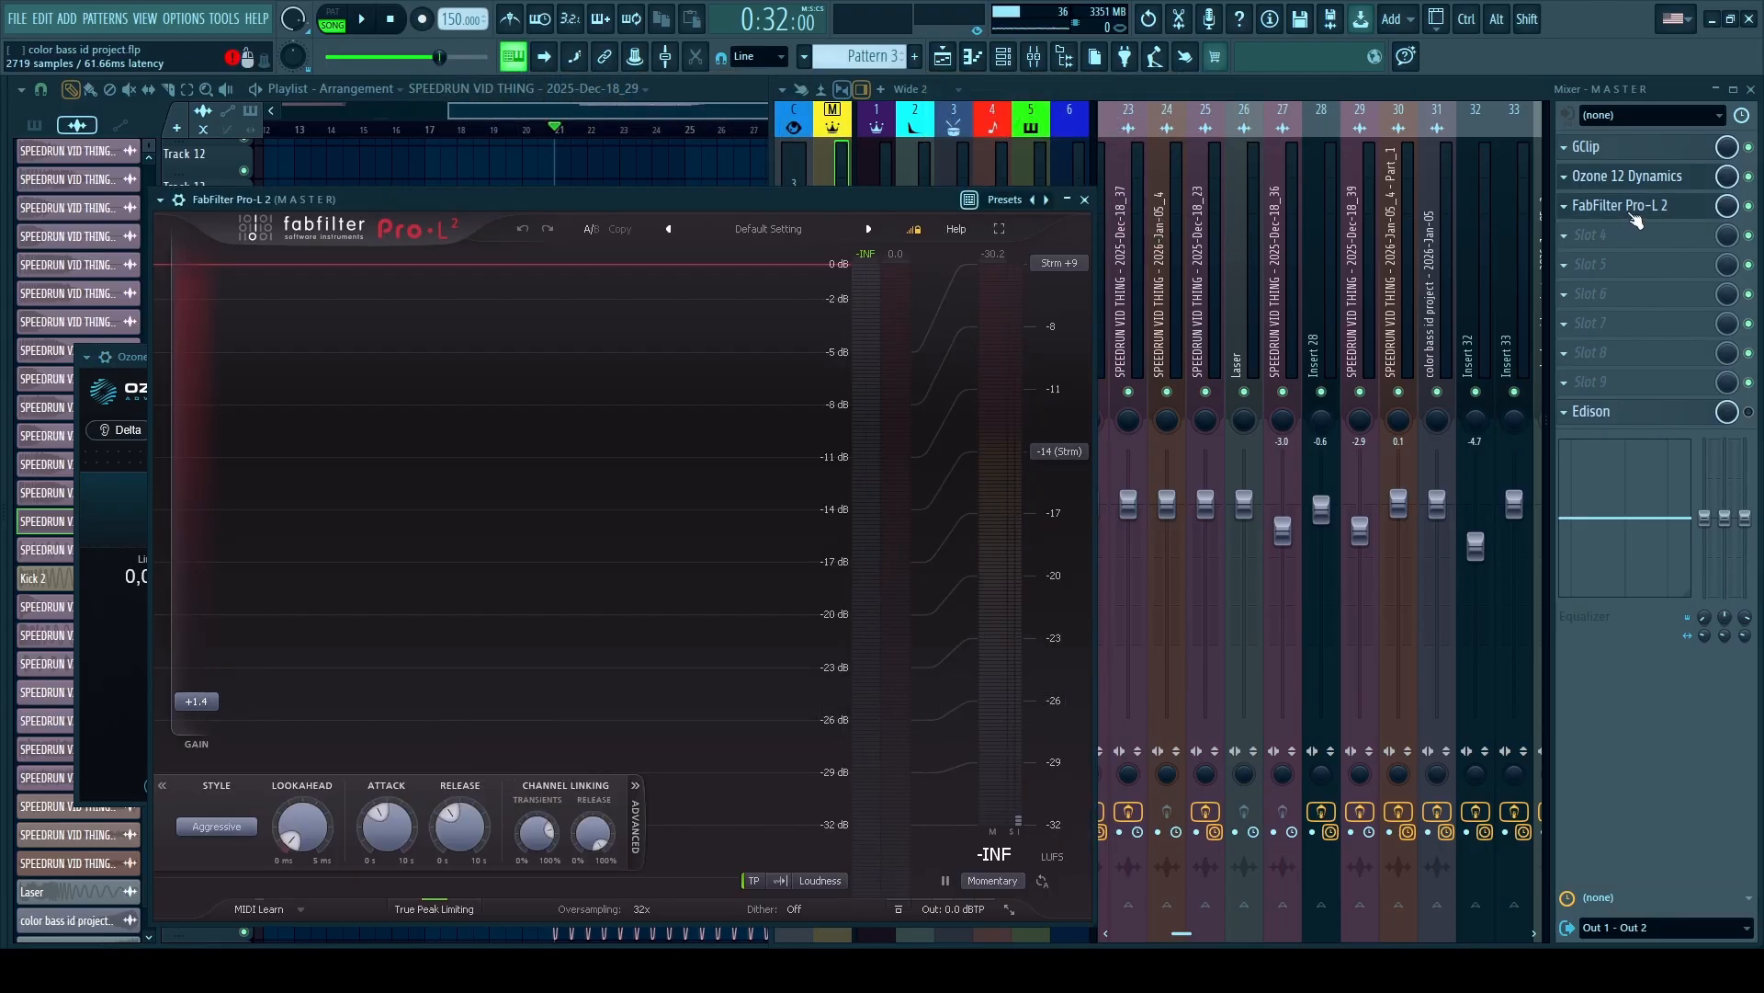
pyautogui.click(1637, 220)
pyautogui.click(1110, 357)
# Play the final drop from its start and look over the arrangement from Track 17 down to Track 45.
pyautogui.press('space')
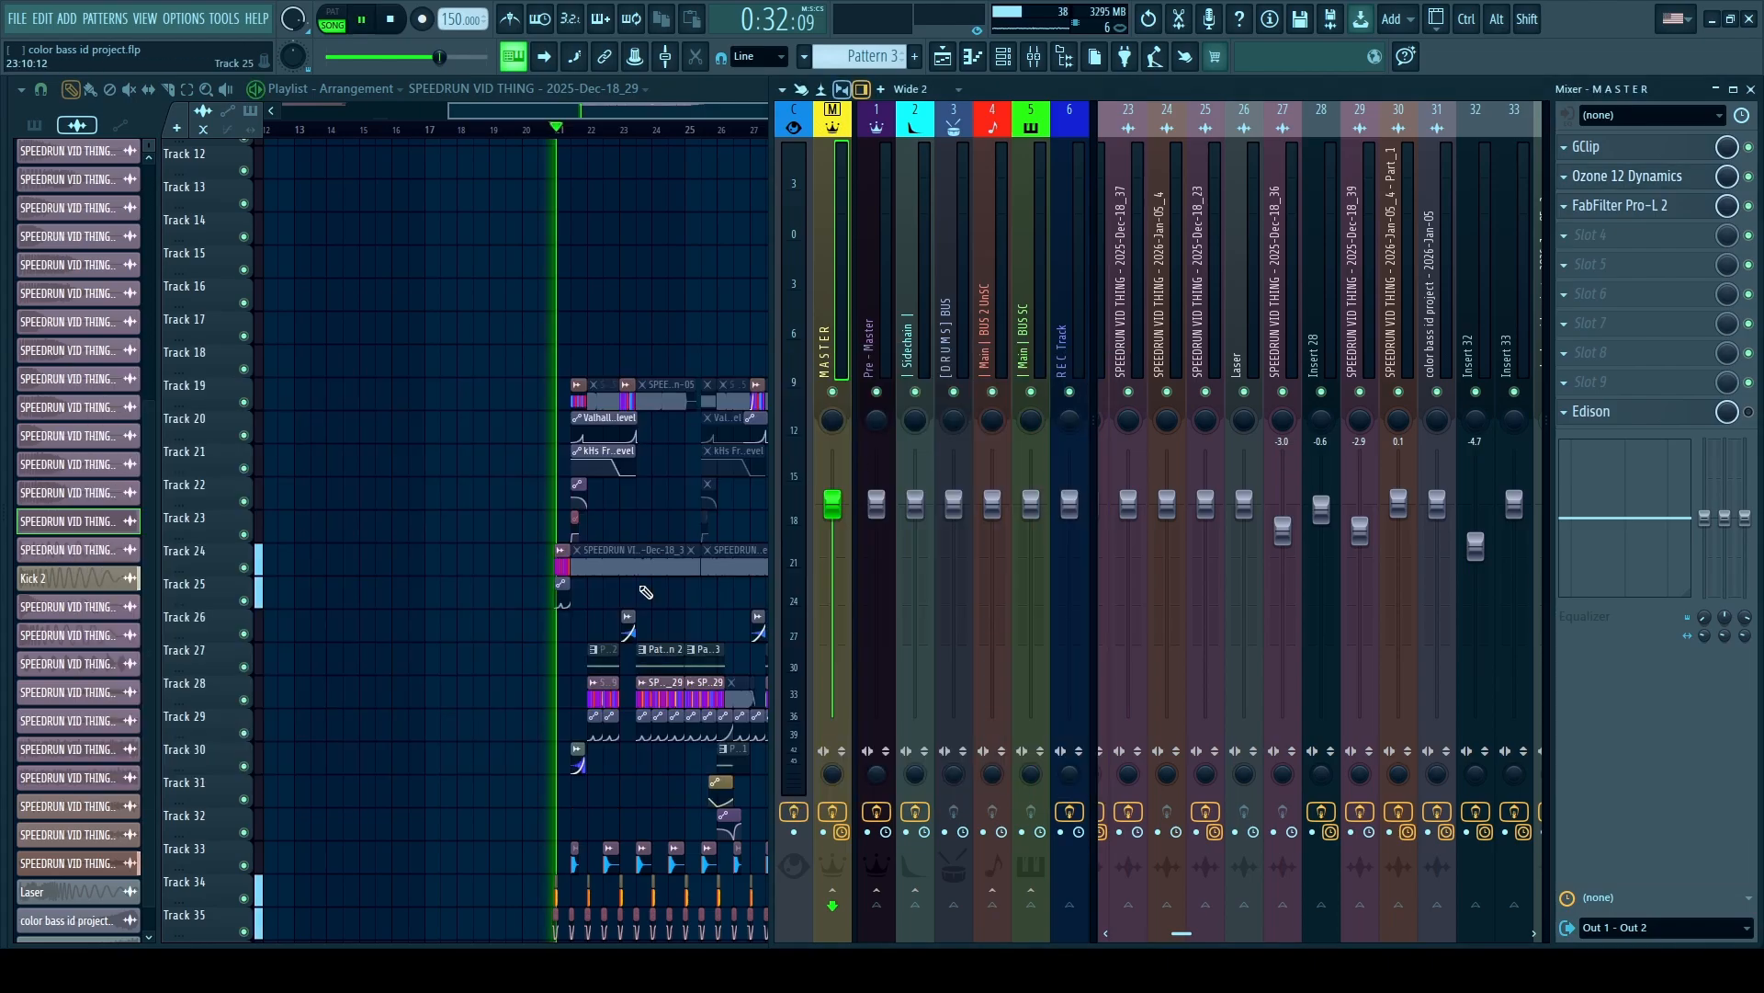
pyautogui.scroll(3, 646, 591)
pyautogui.moveTo(643, 611); pyautogui.dragTo(464, 558)
pyautogui.scroll(-2, 464, 557)
pyautogui.scroll(3, 372, 566)
pyautogui.scroll(-7, 377, 572)
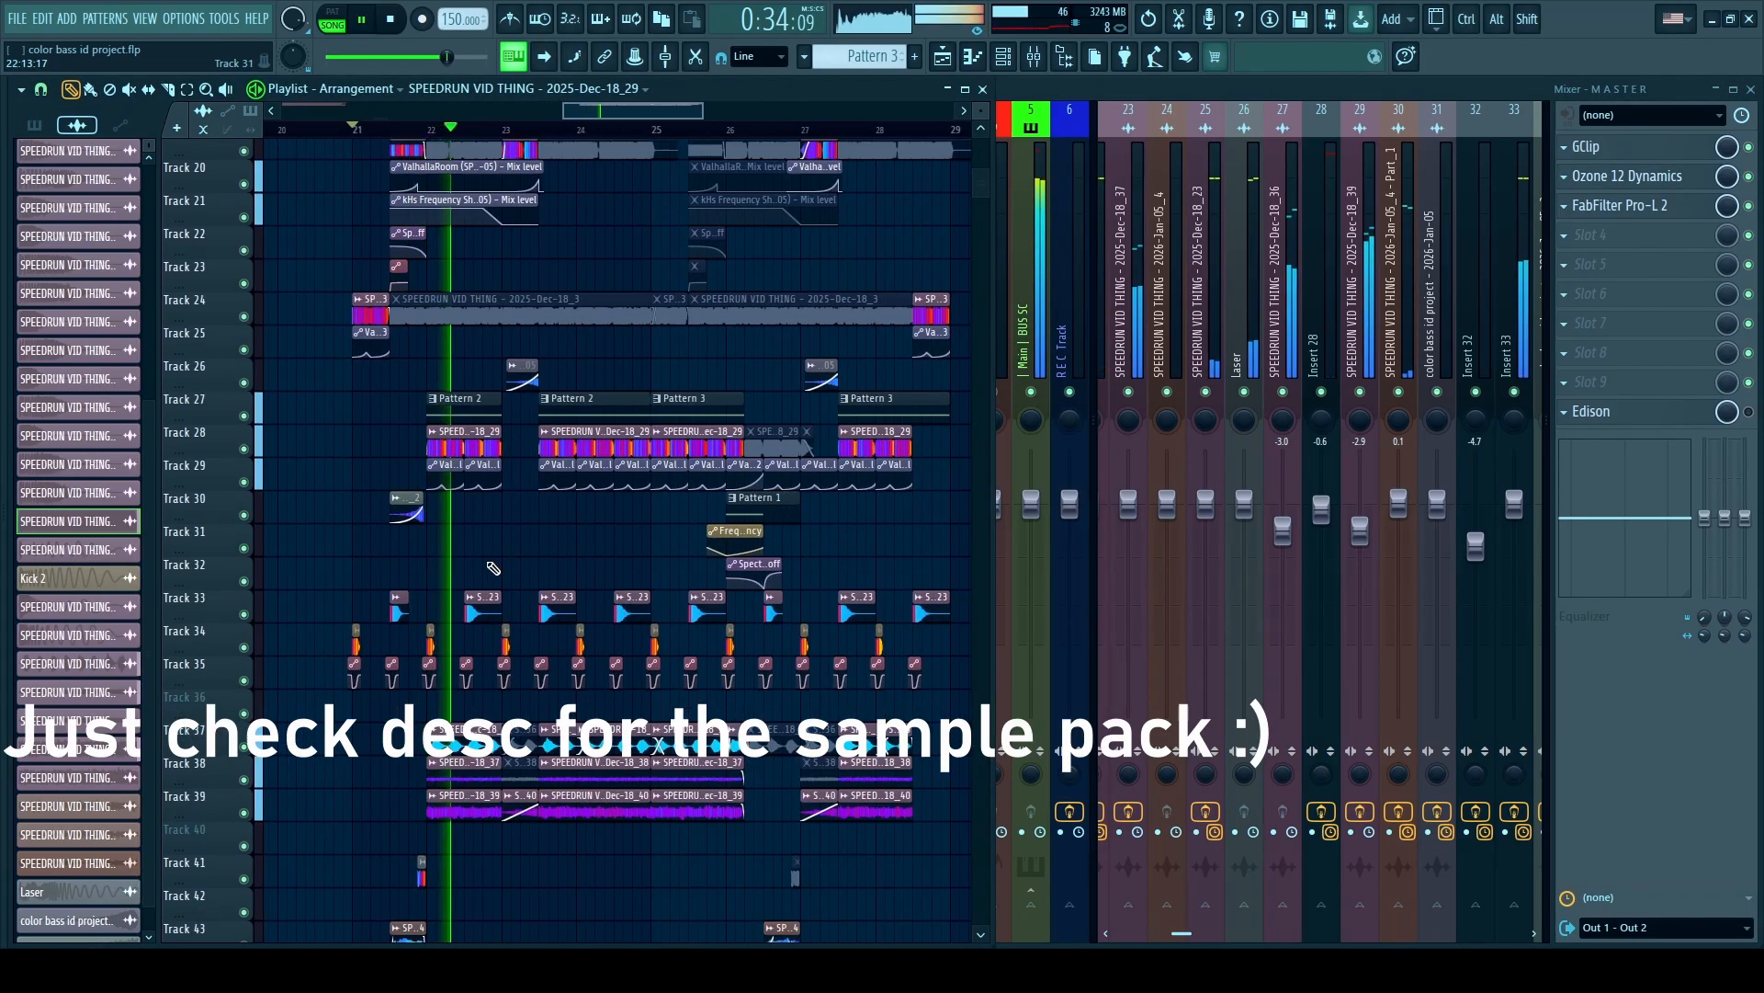
pyautogui.scroll(-2, 618, 707)
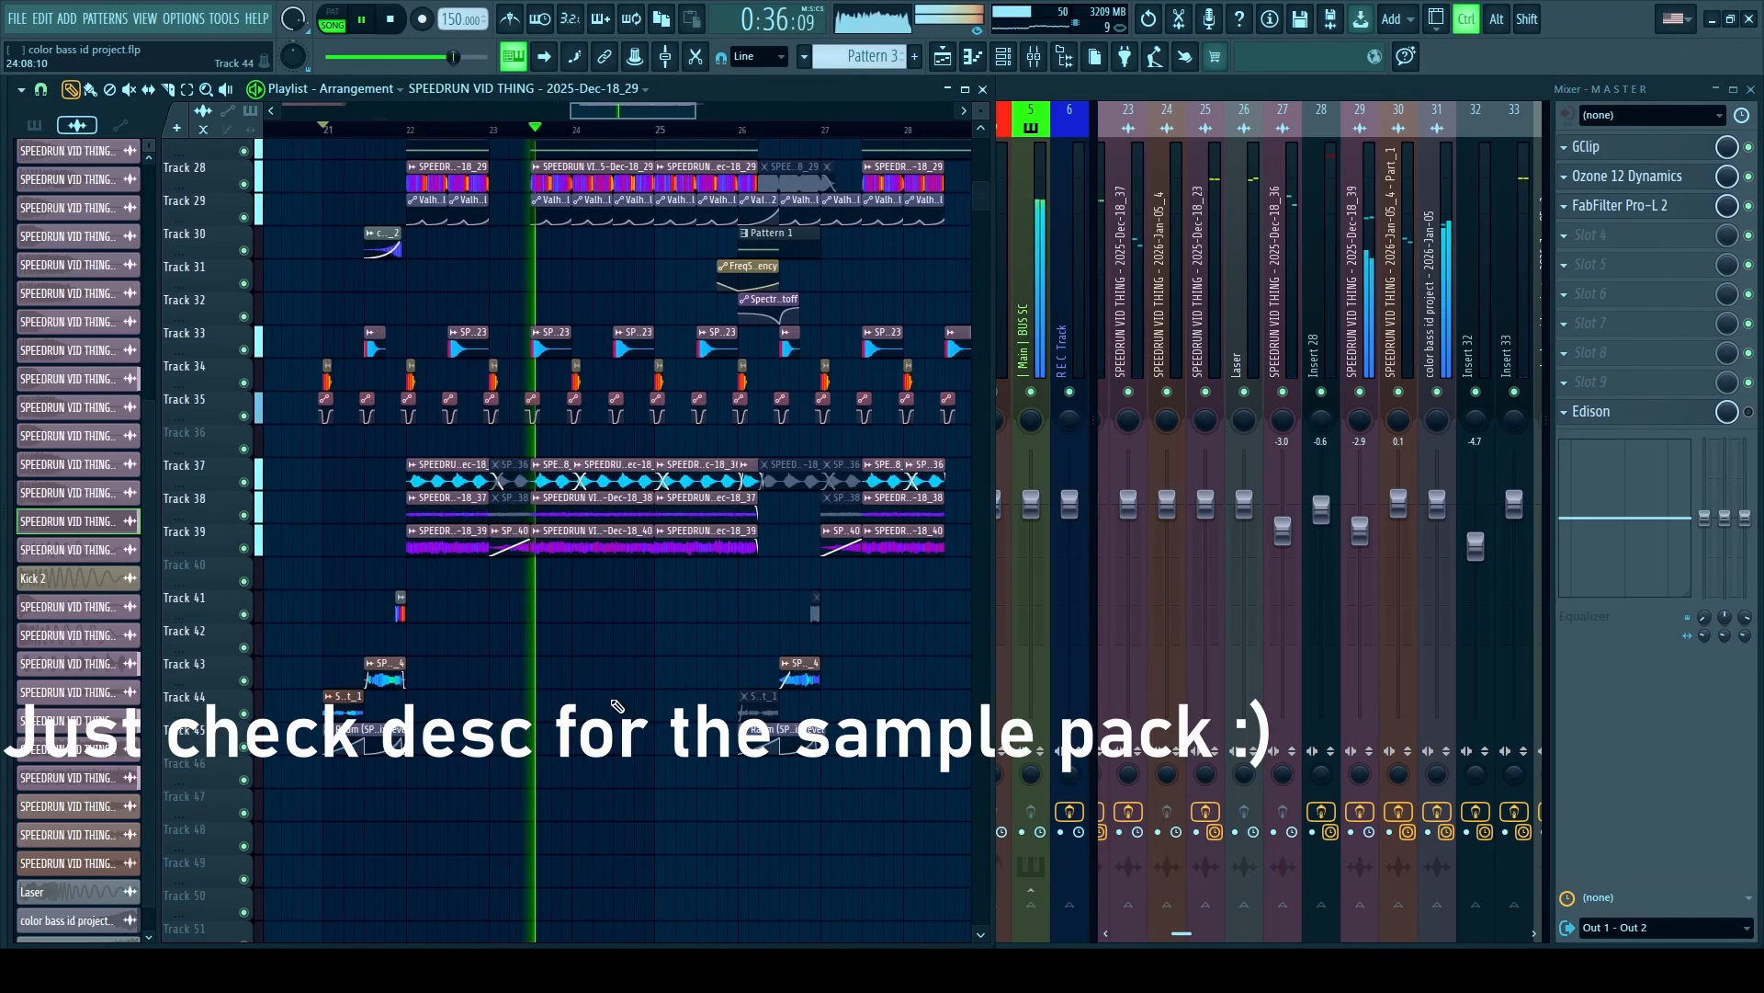
pyautogui.scroll(-3, 621, 708)
pyautogui.scroll(2, 871, 654)
pyautogui.scroll(5, 873, 657)
pyautogui.scroll(6, 873, 656)
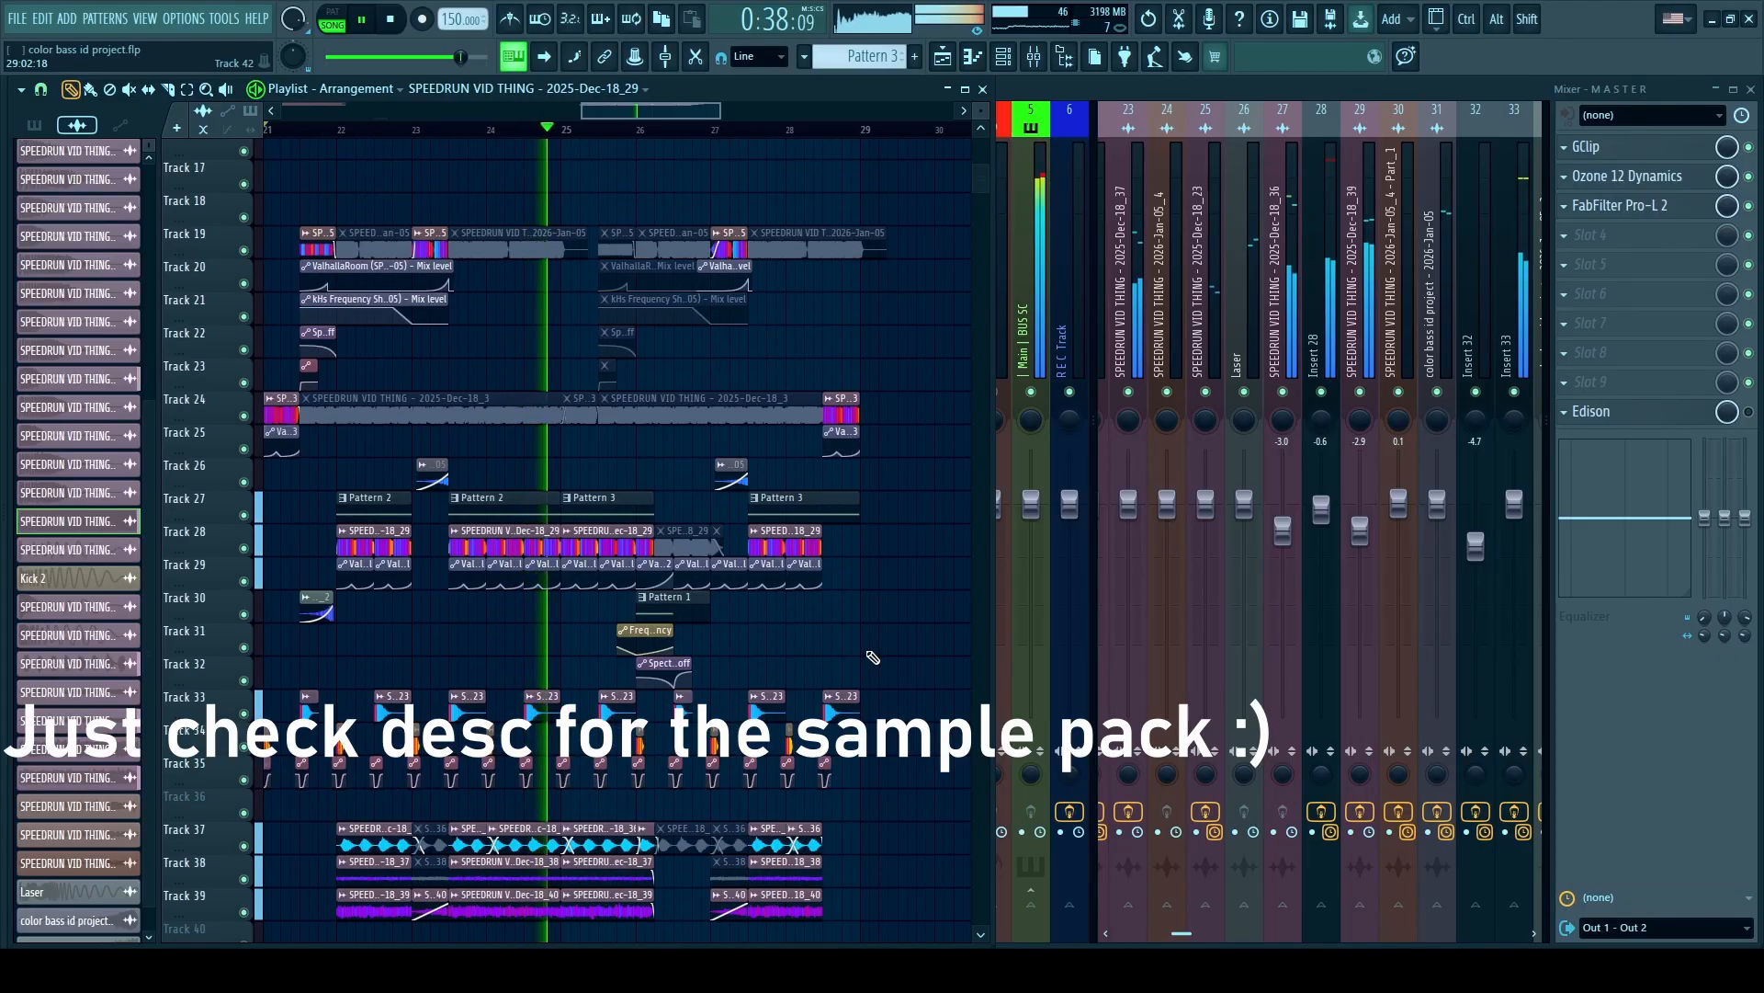
pyautogui.scroll(3, 873, 656)
pyautogui.scroll(-4, 873, 657)
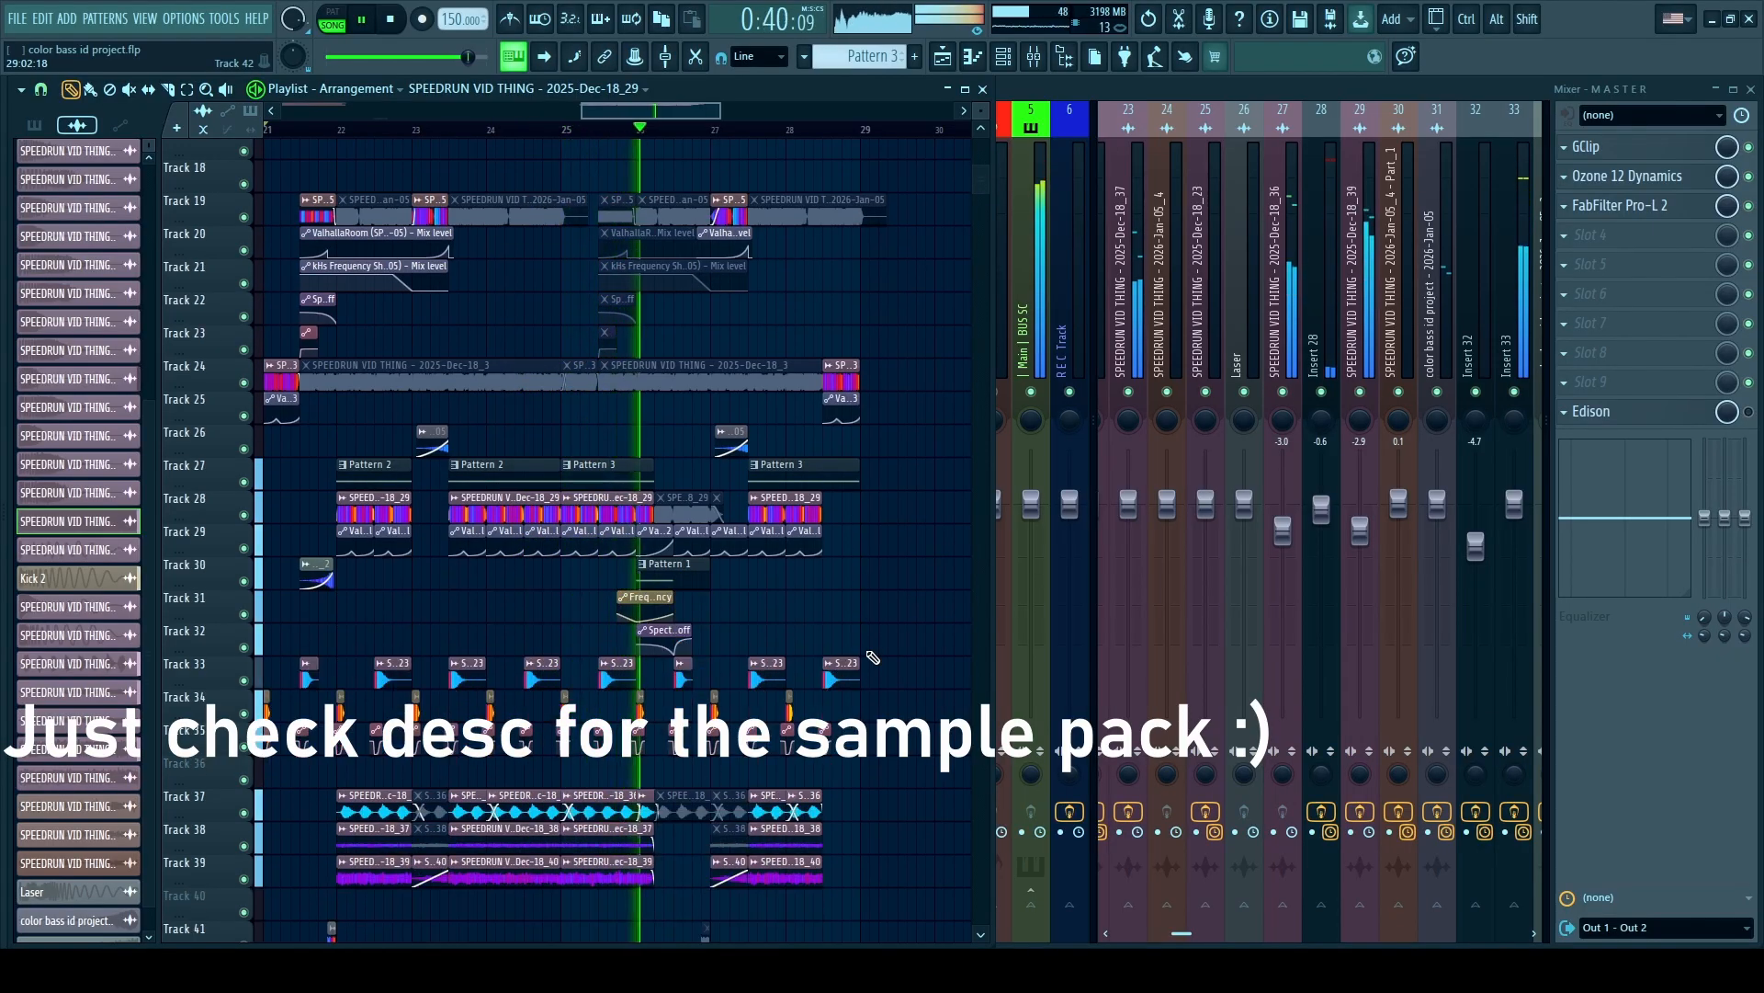
pyautogui.scroll(-3, 873, 657)
pyautogui.scroll(1, 818, 610)
pyautogui.scroll(-1, 814, 601)
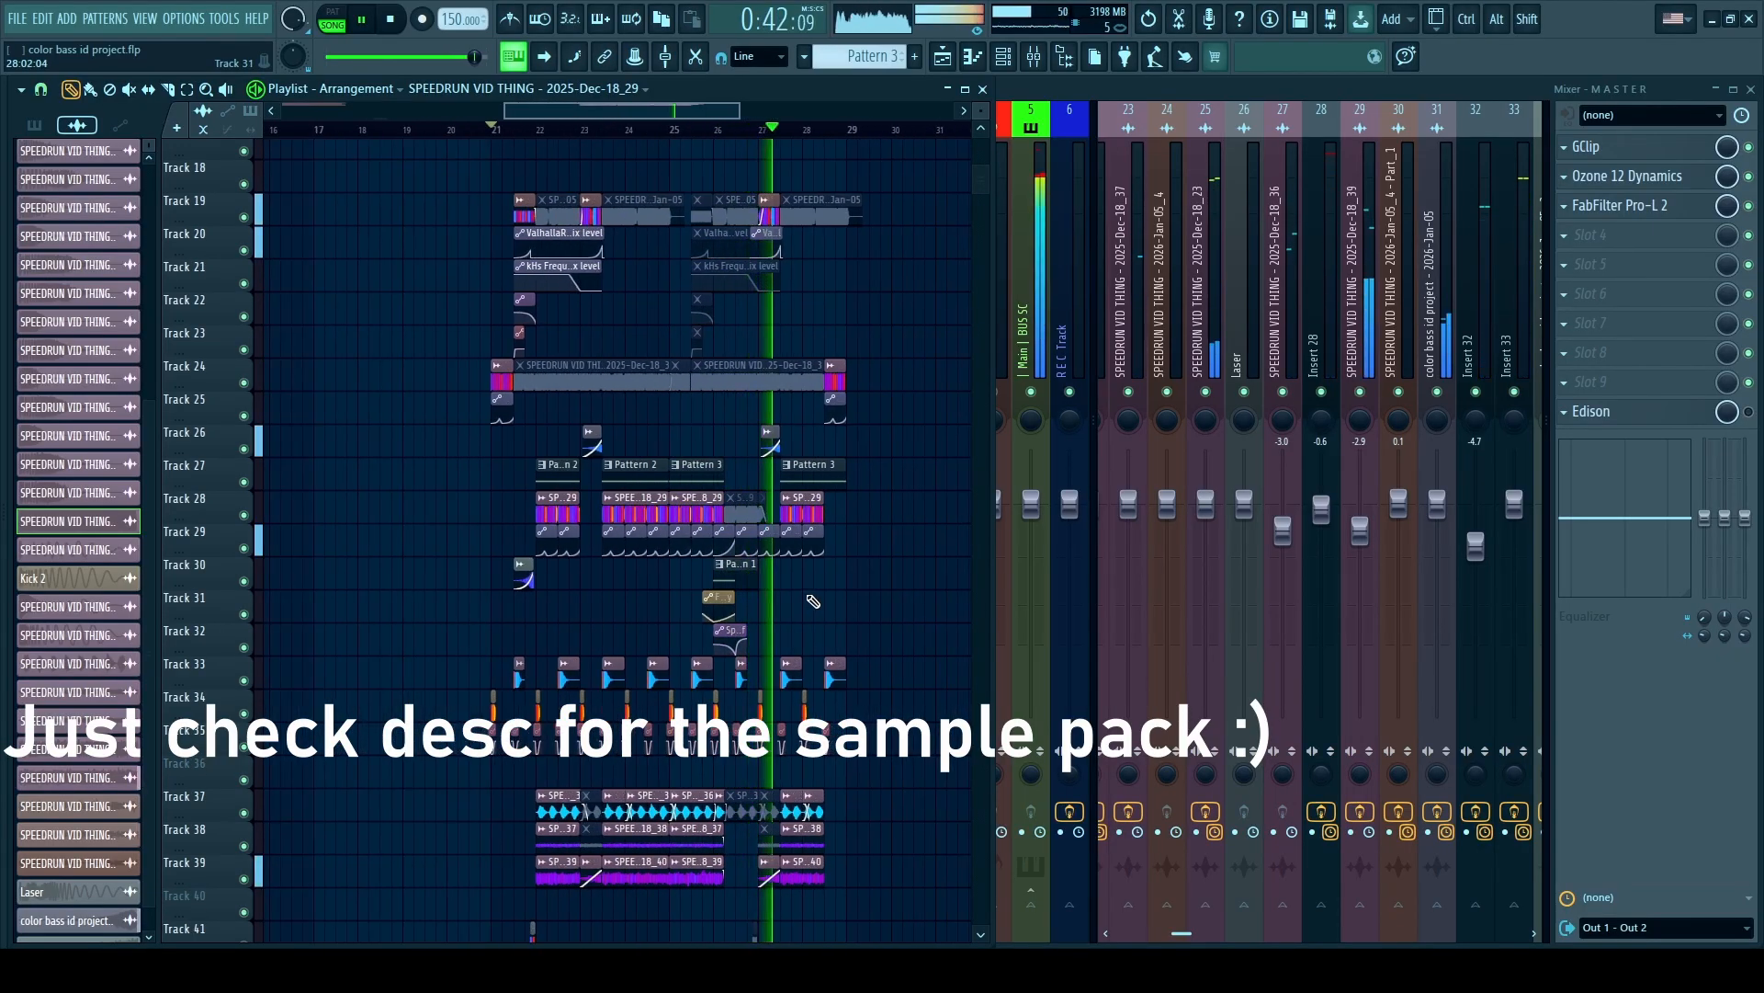